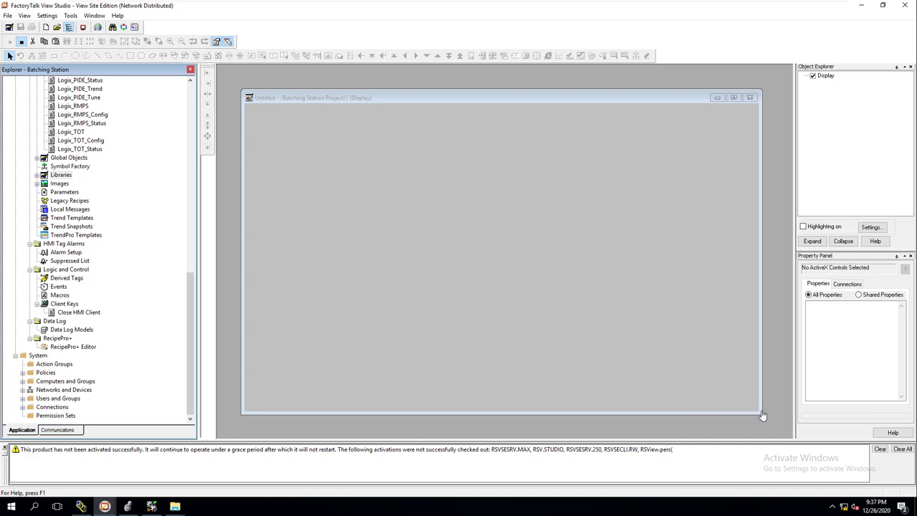
# Enlarge the untitled display to fill the workspace, about 1190 by 744 pixels, and check its size in the display settings
pyautogui.moveTo(760, 413); pyautogui.dragTo(793, 438)
pyautogui.moveTo(241, 90); pyautogui.dragTo(217, 64)
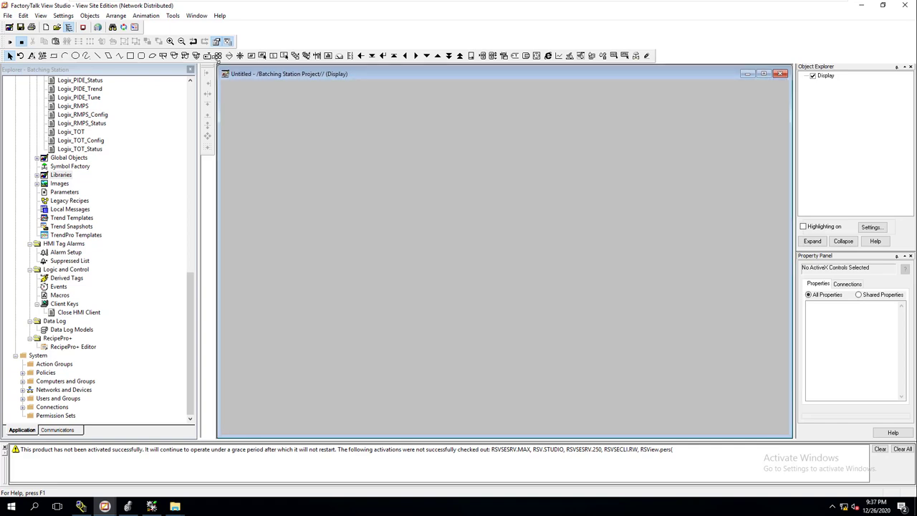
pyautogui.rightClick(428, 210)
pyautogui.click(511, 215)
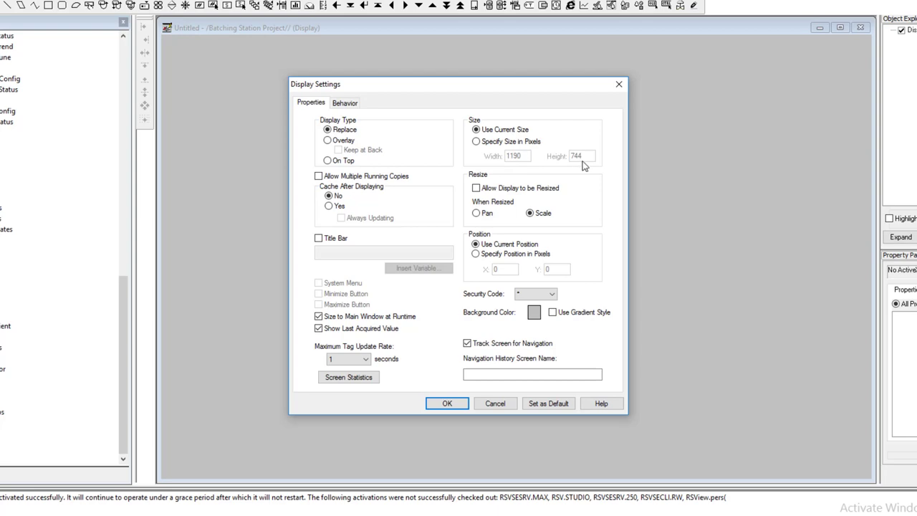
pyautogui.click(619, 84)
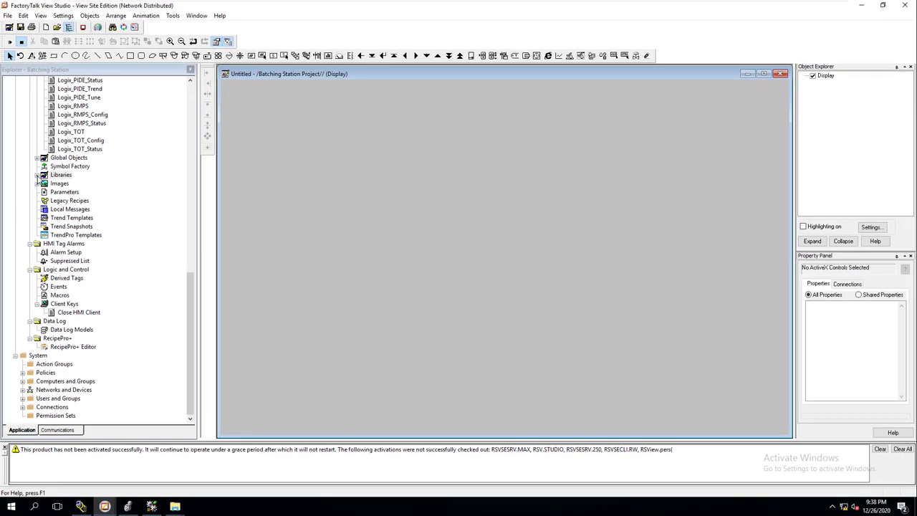
# Expand the graphic libraries and open Pipes 1, Pipes 2 and Pipes 3 to examine the available pipe graphics
pyautogui.click(37, 175)
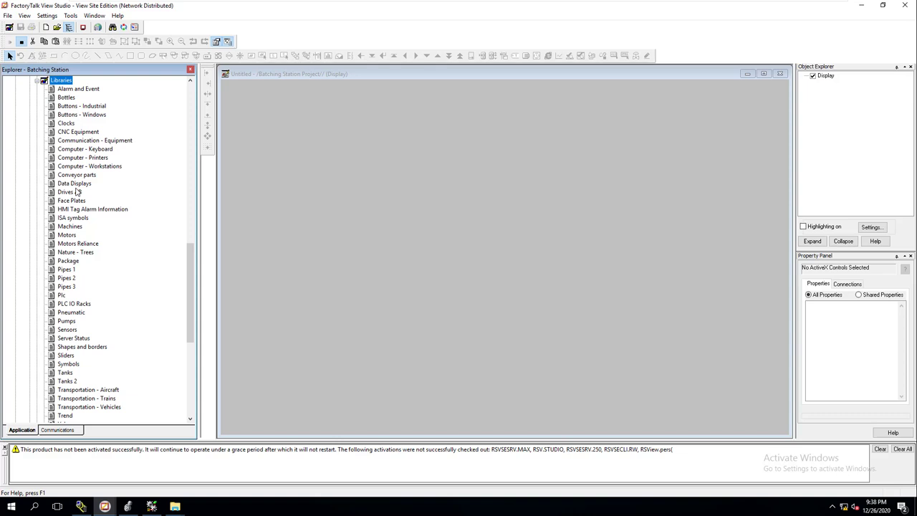
pyautogui.doubleClick(65, 271)
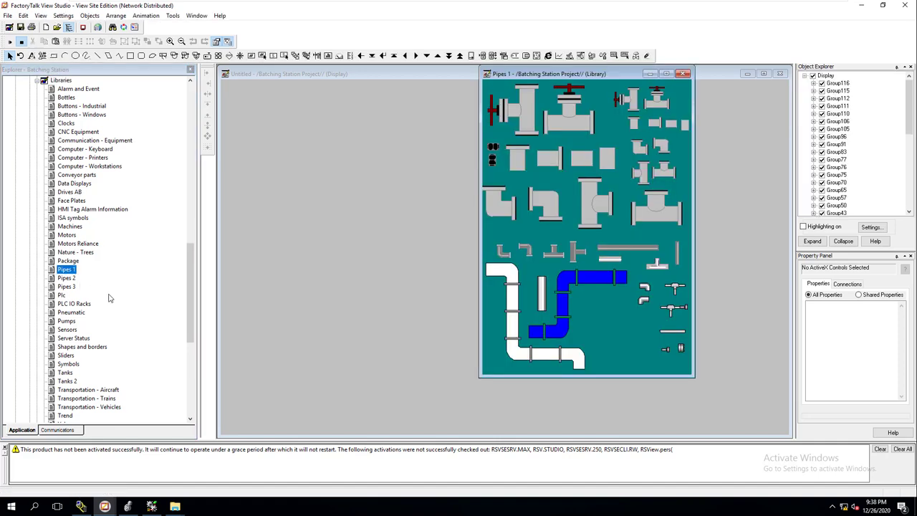
pyautogui.doubleClick(65, 279)
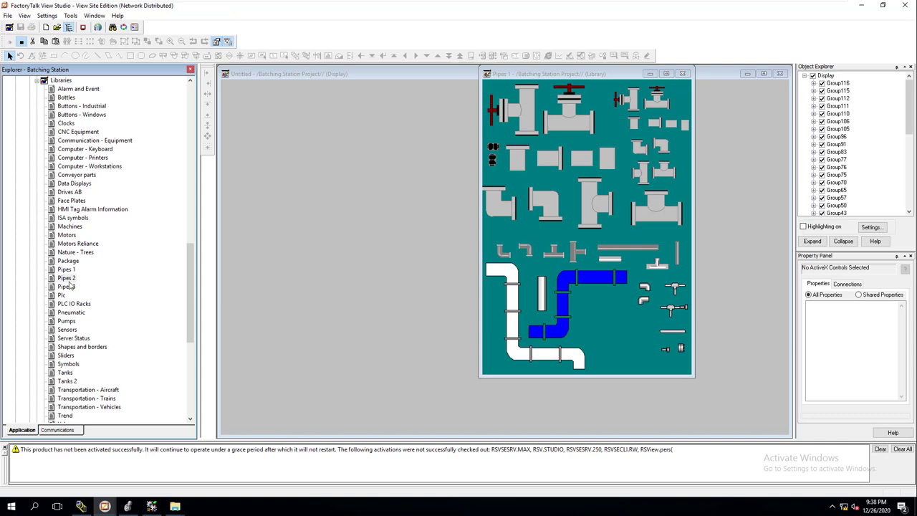
pyautogui.doubleClick(67, 286)
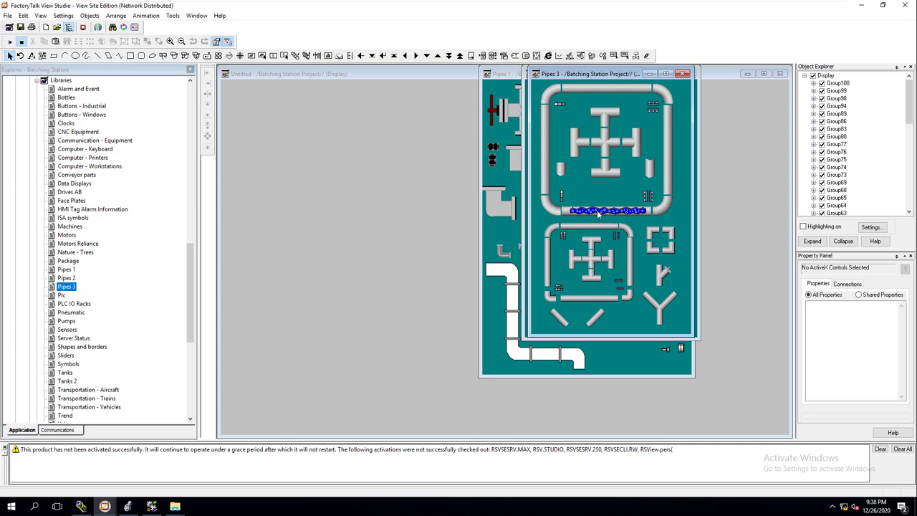
# Close the Pipes 2 and Pipes 1 libraries without saving, and place the Pipes 3 library over the right side of the display
pyautogui.moveTo(613, 75); pyautogui.dragTo(400, 119)
pyautogui.click(620, 76)
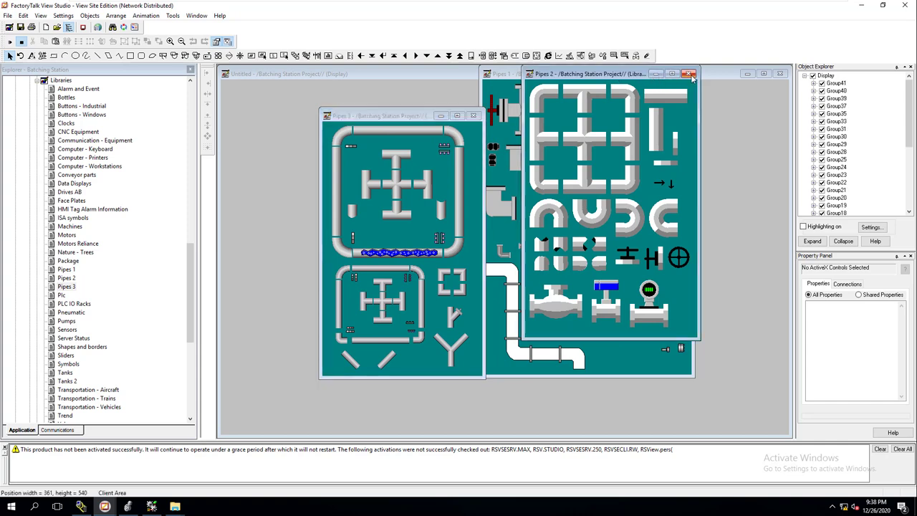
pyautogui.click(690, 76)
pyautogui.click(463, 276)
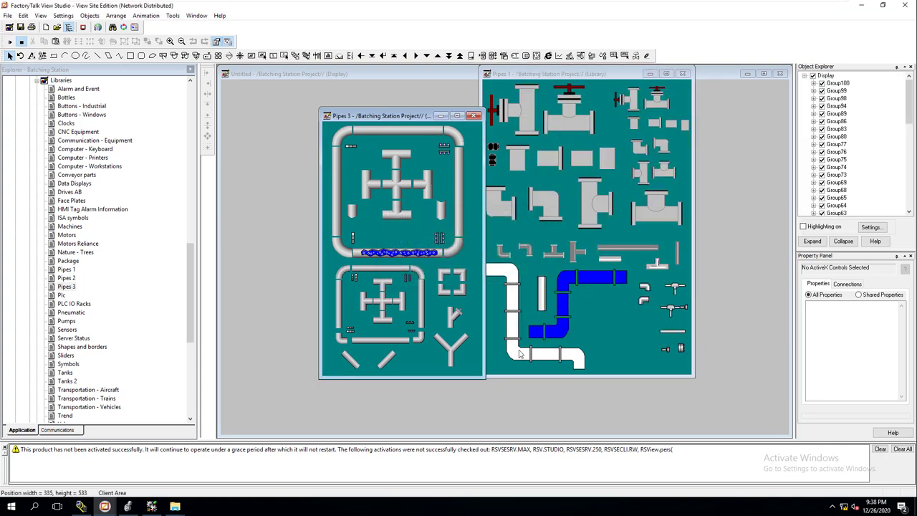
pyautogui.click(685, 75)
pyautogui.click(464, 278)
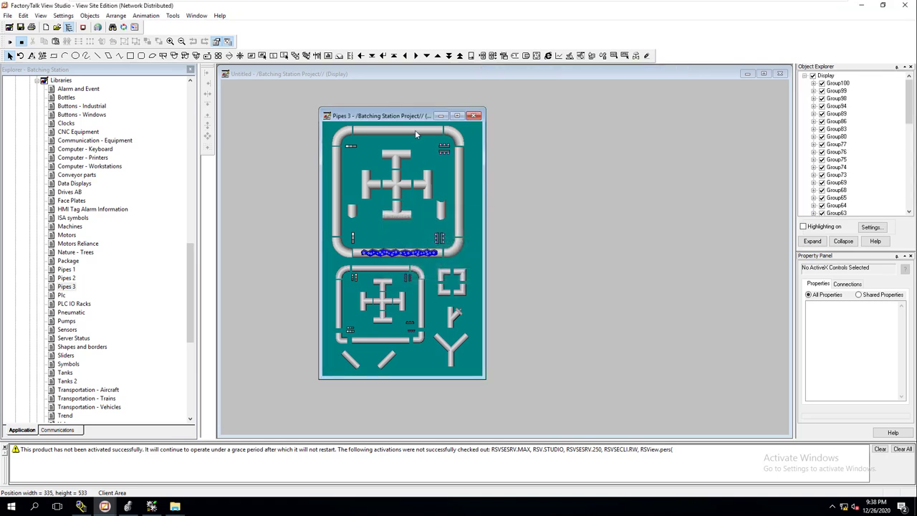
pyautogui.moveTo(410, 119); pyautogui.dragTo(673, 123)
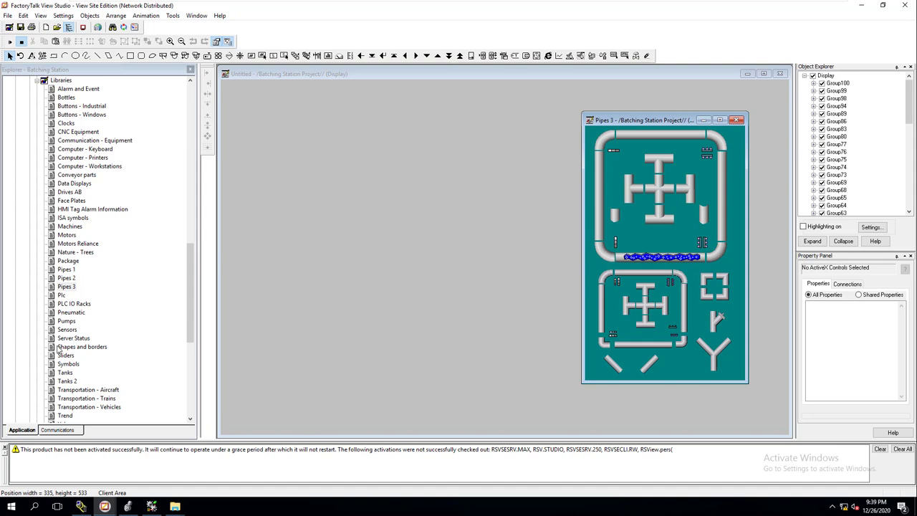
# Browse the Tanks and Tanks 2 libraries and copy the slanted-bottom tank from Tanks onto the display at about X 100, Y 230
pyautogui.doubleClick(65, 372)
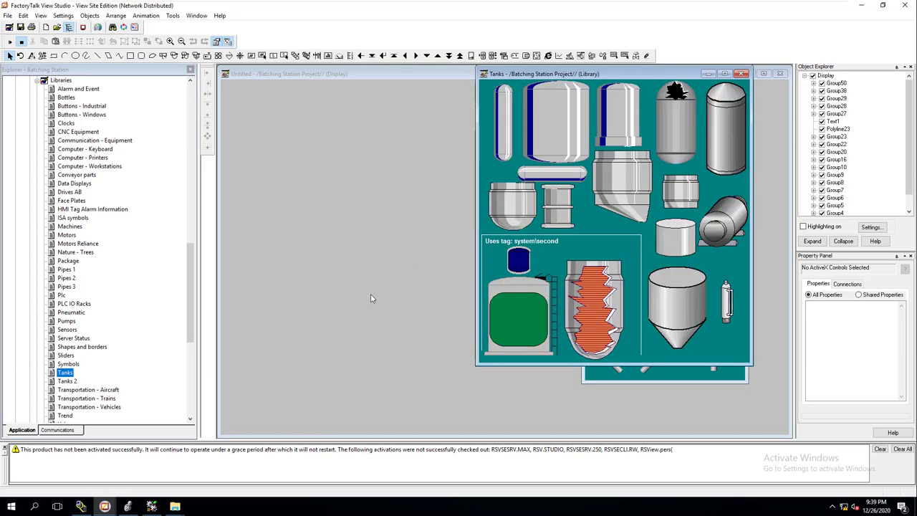
pyautogui.doubleClick(66, 382)
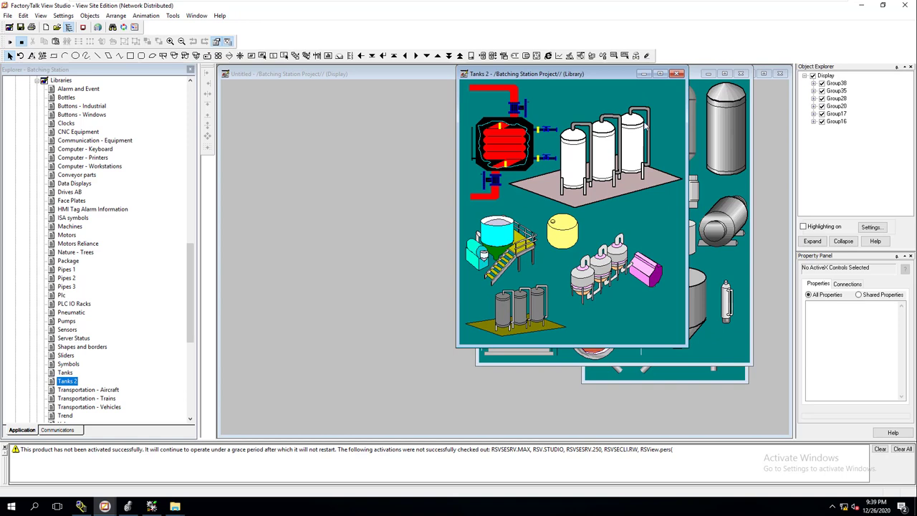
pyautogui.click(676, 73)
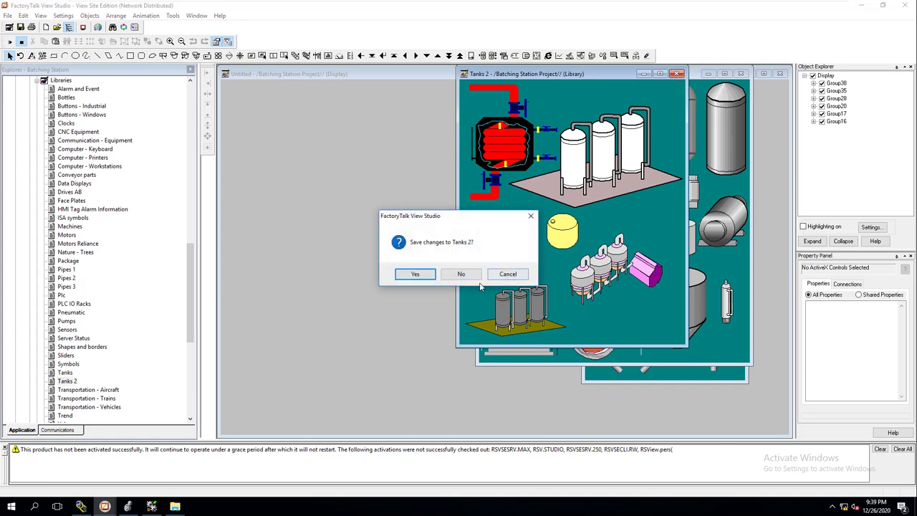
pyautogui.click(462, 274)
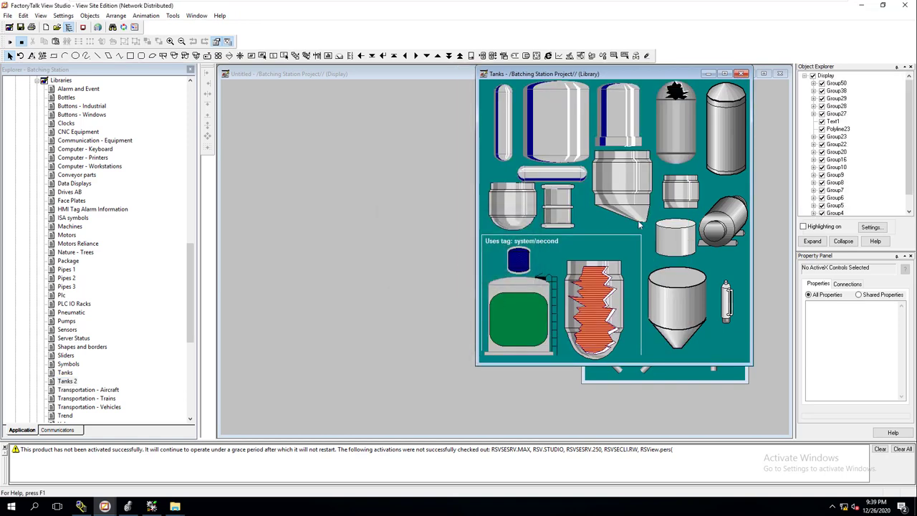
pyautogui.click(667, 313)
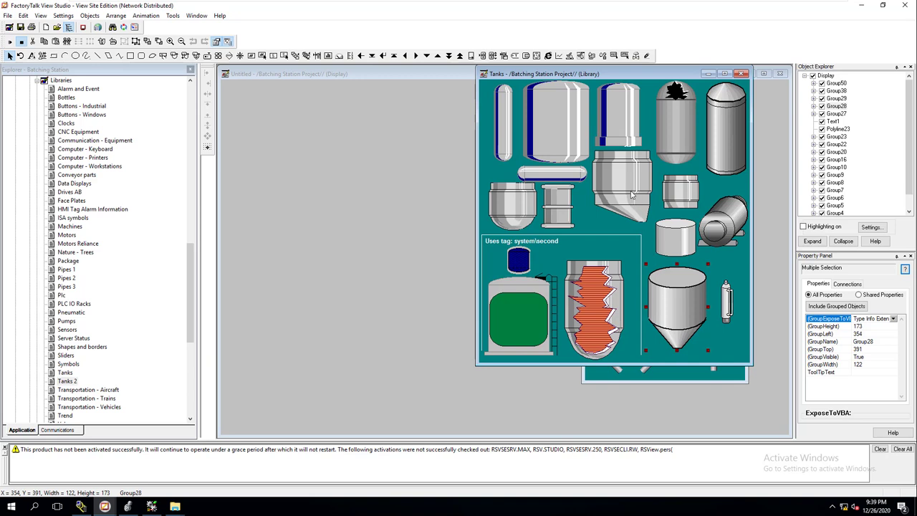
pyautogui.moveTo(631, 194); pyautogui.dragTo(306, 231)
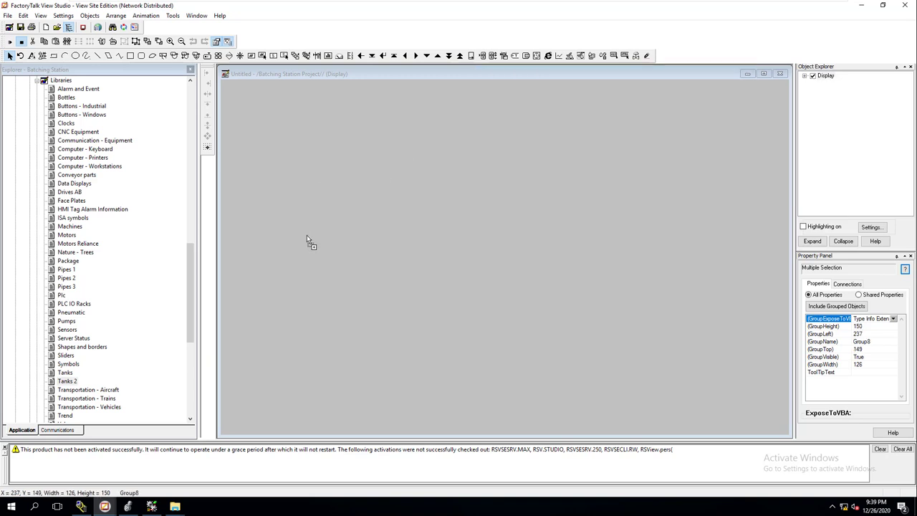
pyautogui.doubleClick(68, 381)
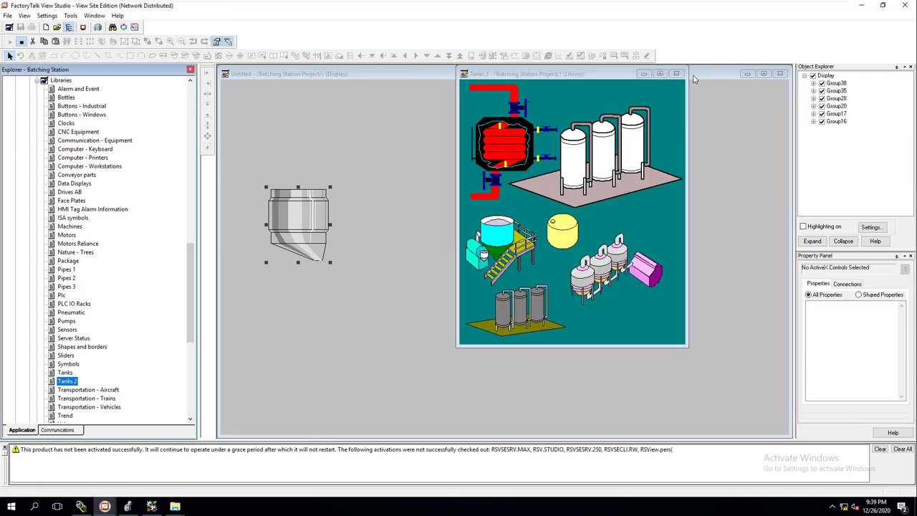
pyautogui.click(676, 73)
pyautogui.click(461, 274)
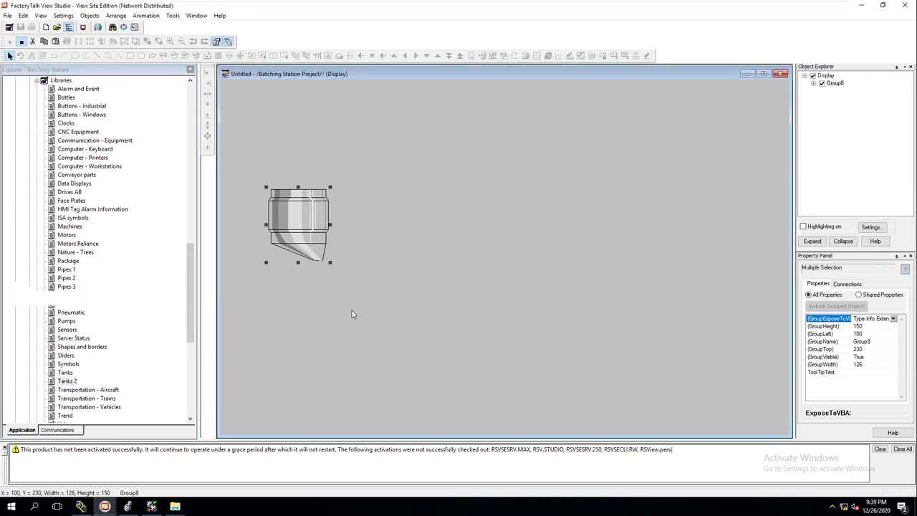
# Copy the cone-bottom tank from the Tanks library onto the upper right of the display at about X 753, Y 28
pyautogui.doubleClick(64, 372)
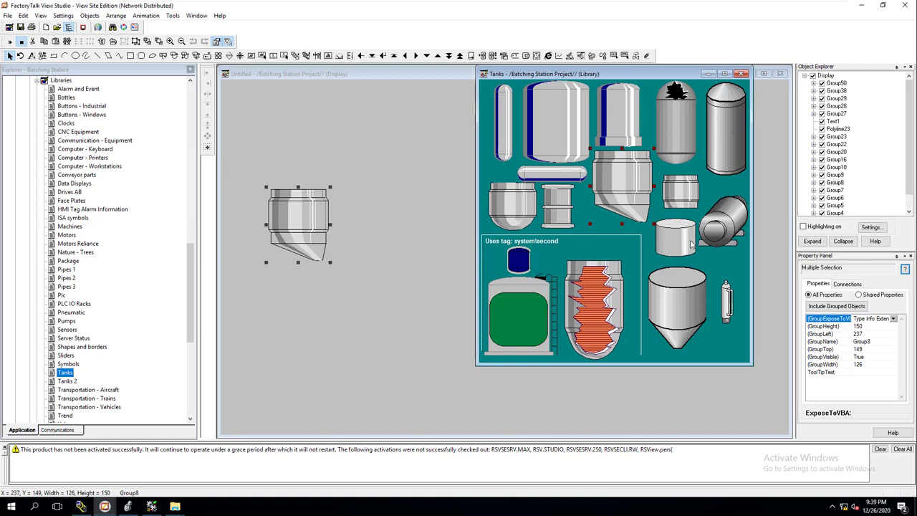
pyautogui.moveTo(681, 308); pyautogui.dragTo(614, 151)
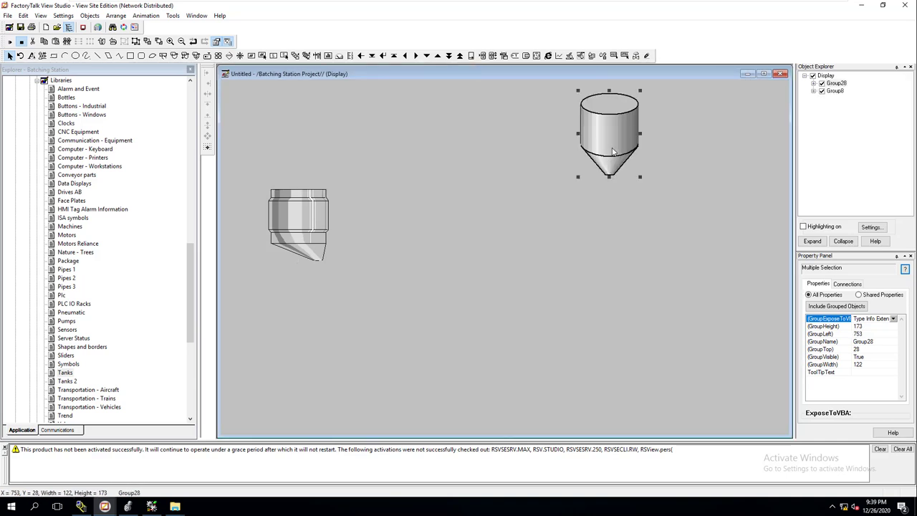
# Duplicate the cone-bottom tank, place the copy beside the original at about X 944, Y 30, and delete the copy
pyautogui.hotkey('ctrl', 'd')
pyautogui.moveTo(629, 152); pyautogui.dragTo(705, 149)
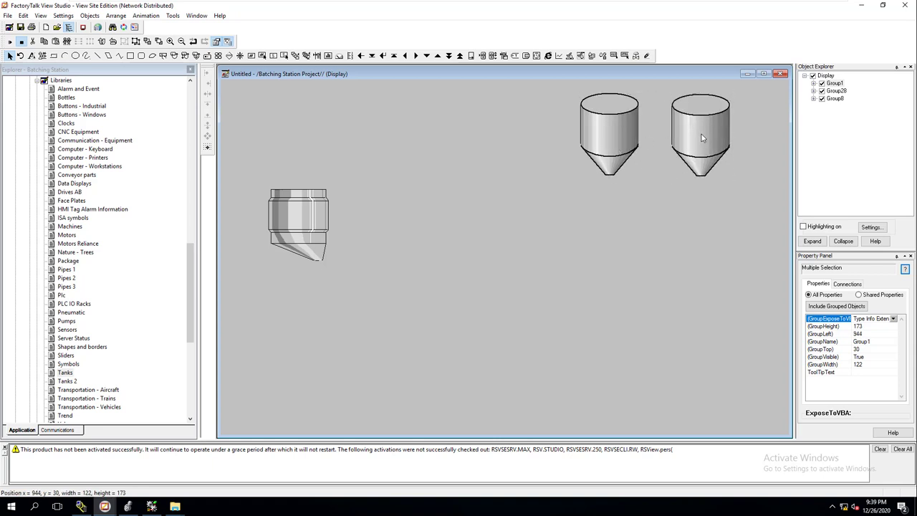
pyautogui.press('Delete')
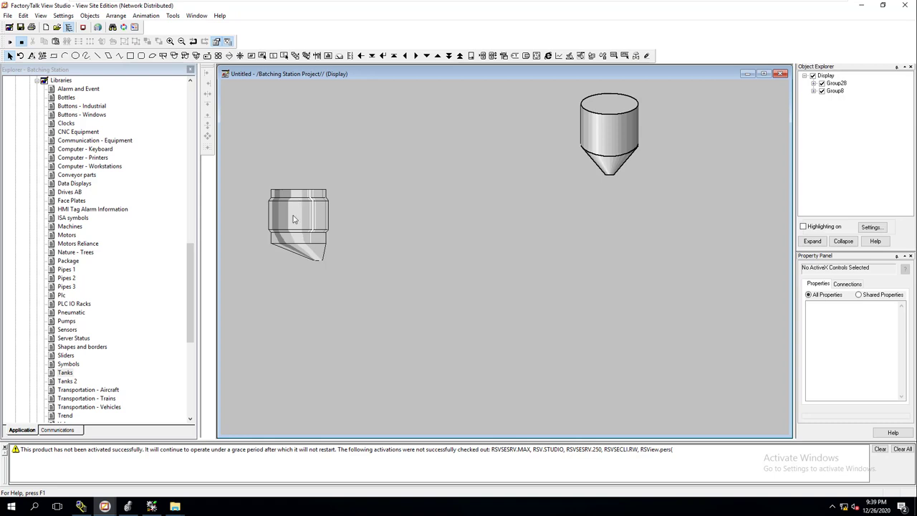
# Reduce the line width of the elliptical arc at the top of the cone-bottom tank
pyautogui.click(611, 134)
pyautogui.click(614, 113)
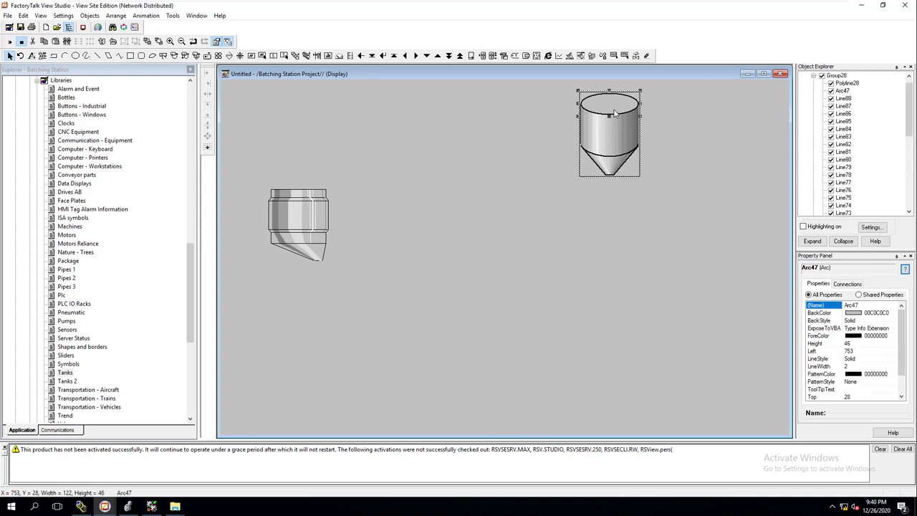
pyautogui.rightClick(614, 113)
pyautogui.click(630, 116)
pyautogui.rightClick(611, 109)
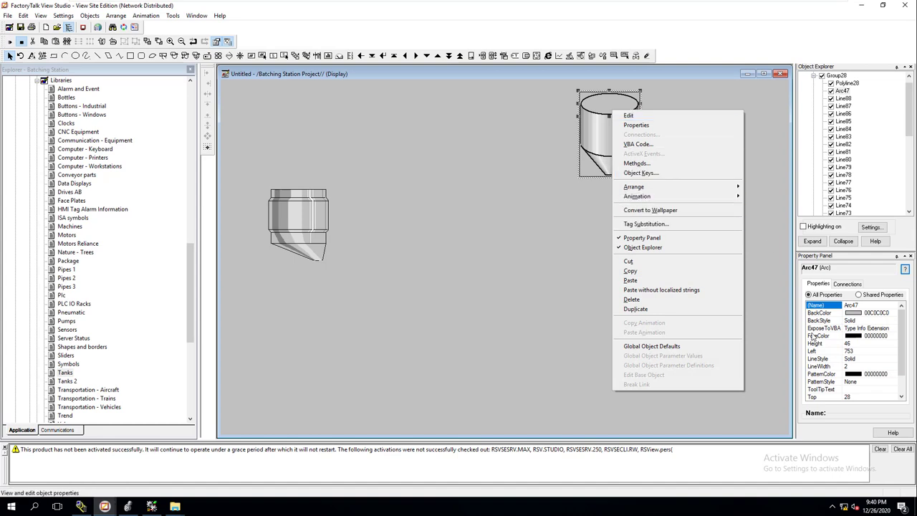
pyautogui.click(854, 367)
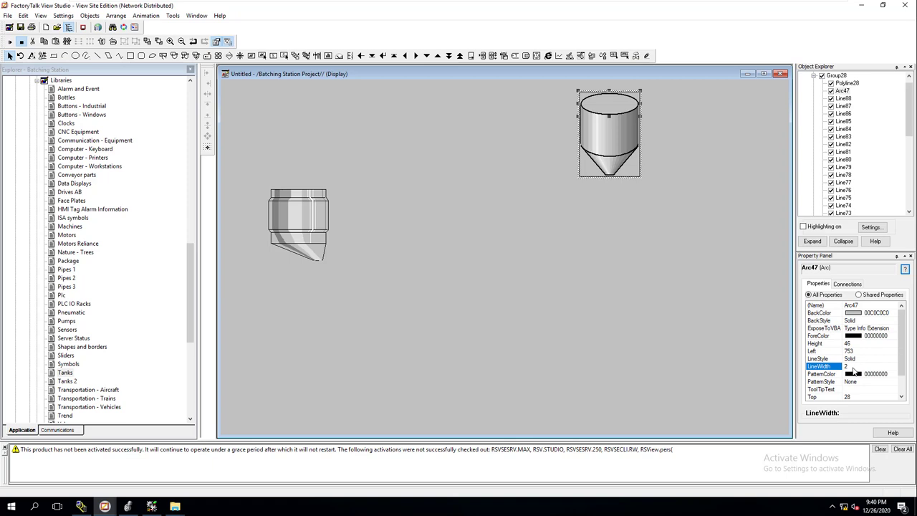
pyautogui.click(851, 368)
pyautogui.press('BackSpace')
pyautogui.press('Return')
pyautogui.click(533, 204)
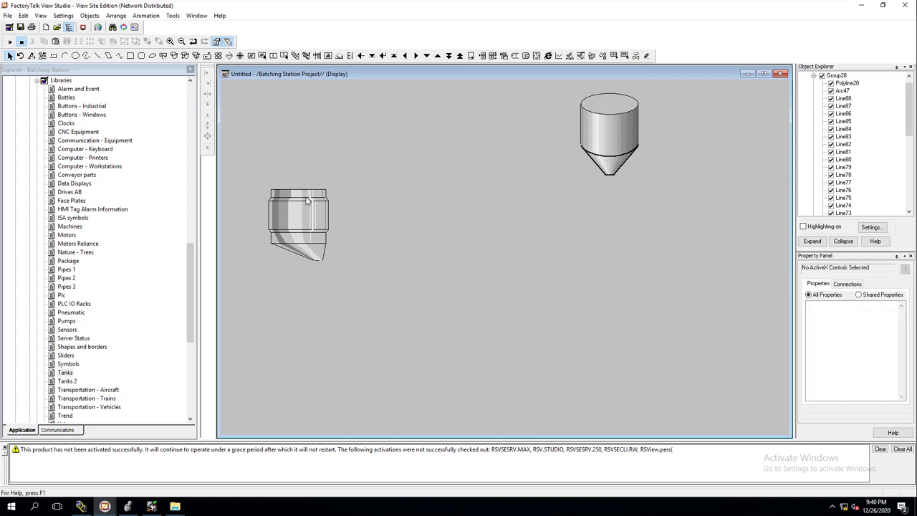
# Reduce the line width of the polyline outlining the tank's lower cone
pyautogui.click(616, 163)
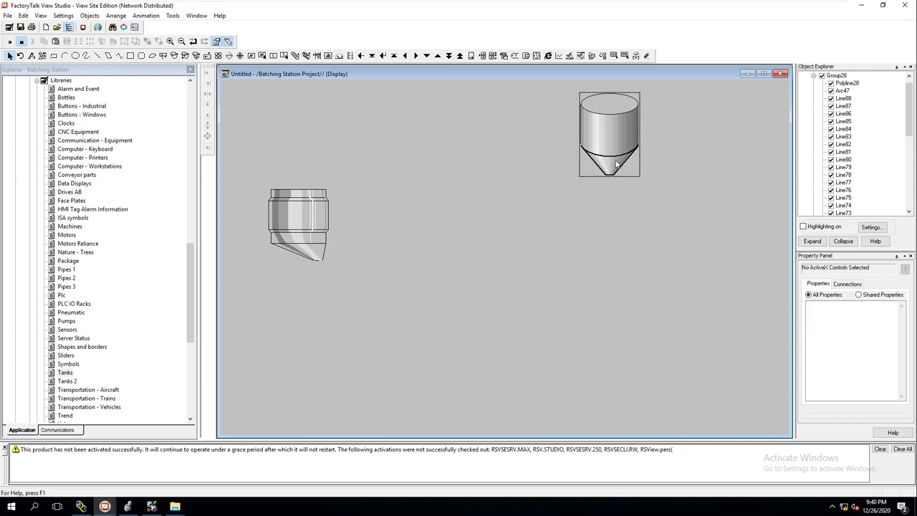
pyautogui.click(617, 163)
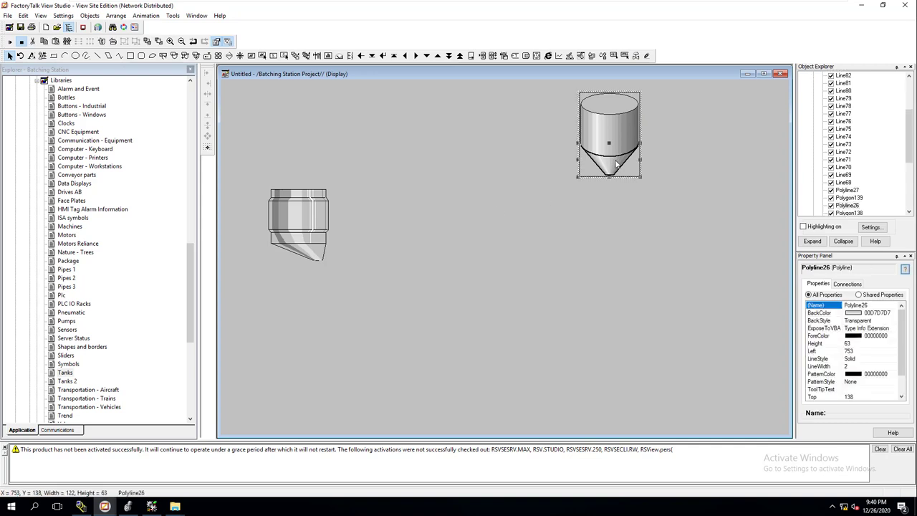
pyautogui.click(855, 367)
pyautogui.click(855, 367)
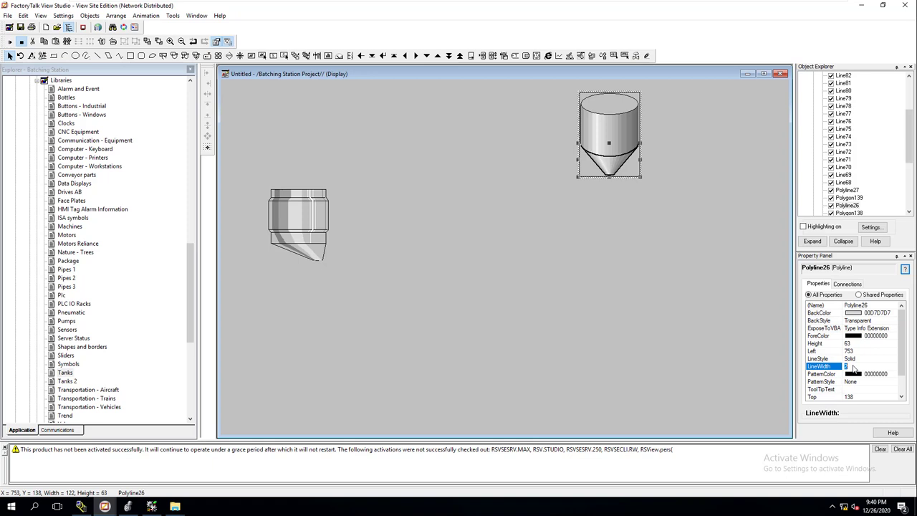
pyautogui.press('Return')
# Set the line width to 1 for the curved polyline where the tank's cylinder meets its cone
pyautogui.click(614, 156)
pyautogui.click(610, 156)
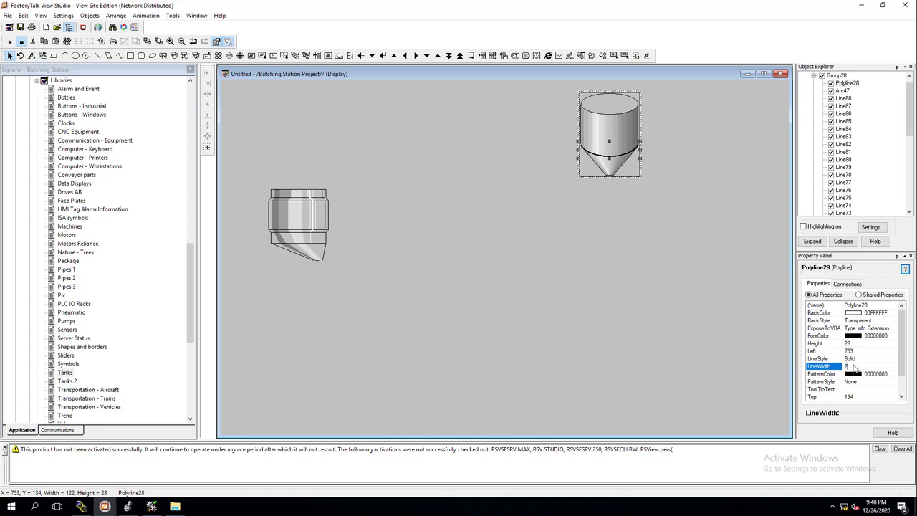
pyautogui.write('1')
pyautogui.press('Return')
pyautogui.click(659, 266)
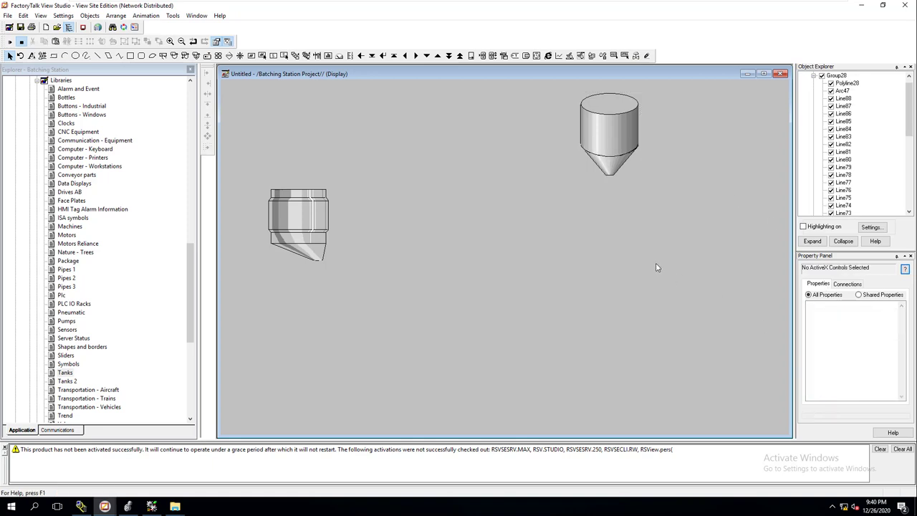
# Move the cone-bottom tank beside the slanted-bottom tank for comparison, and return it to the display's upper right at about X 795, Y 29
pyautogui.click(617, 135)
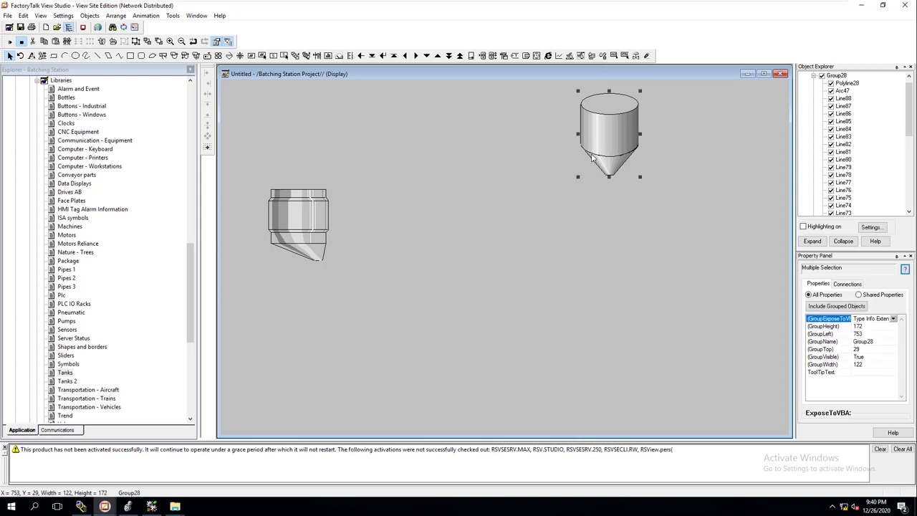
pyautogui.moveTo(612, 152); pyautogui.dragTo(377, 233)
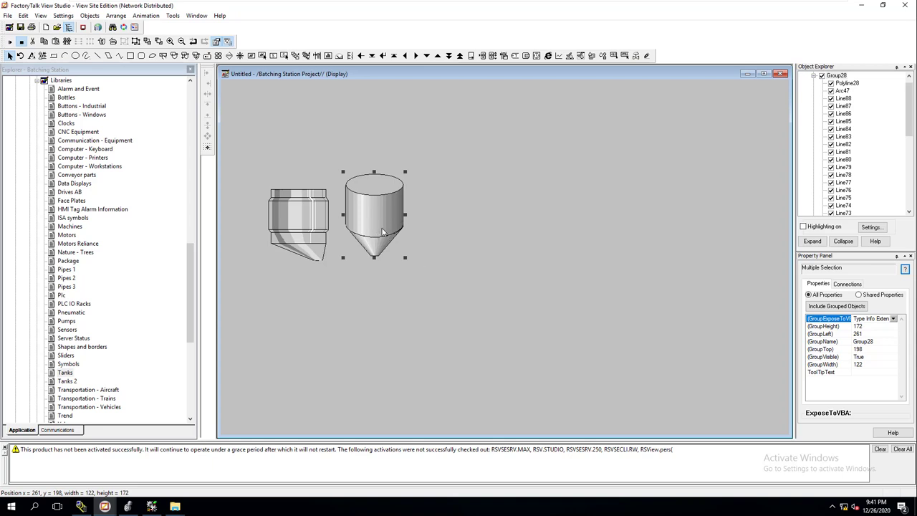
pyautogui.moveTo(382, 231); pyautogui.dragTo(638, 151)
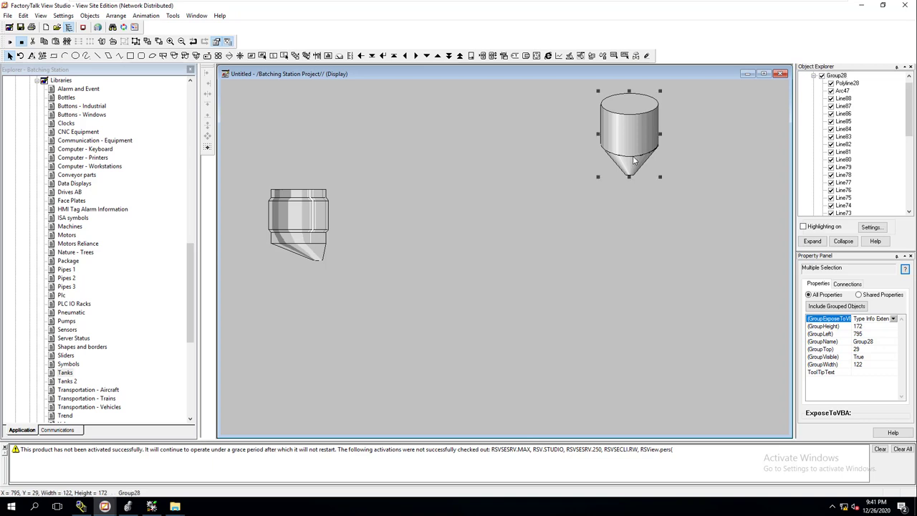
# Duplicate the cone-bottom tank and space the original and its copy side by side in the display's upper right area
pyautogui.hotkey('ctrl', 'd')
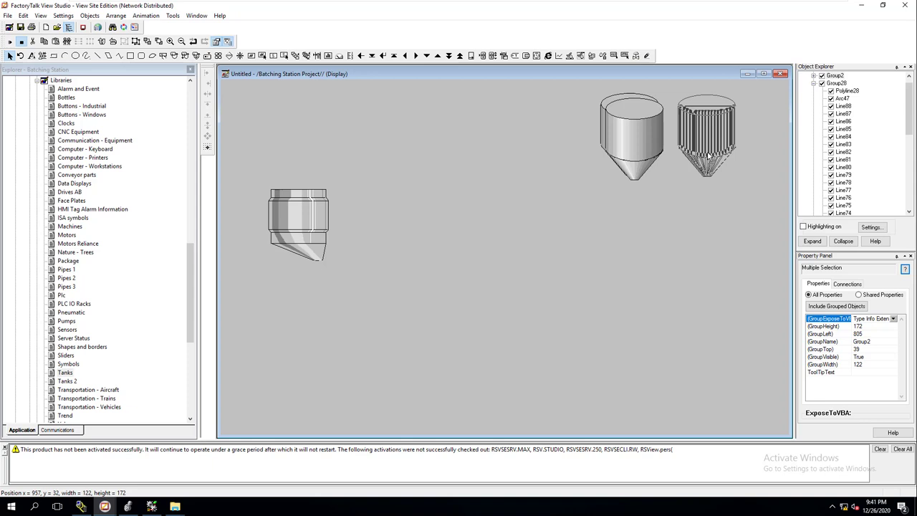
pyautogui.moveTo(644, 153); pyautogui.dragTo(610, 166)
pyautogui.moveTo(710, 148); pyautogui.dragTo(697, 163)
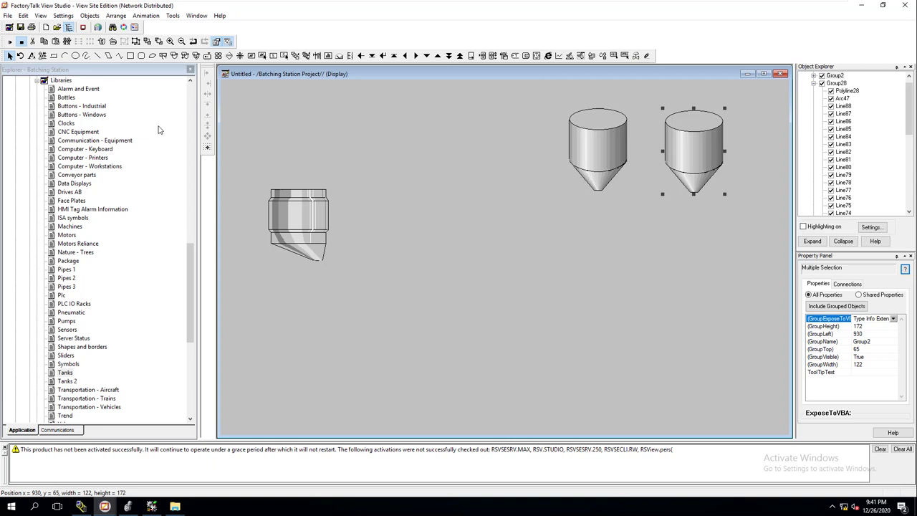
pyautogui.click(596, 147)
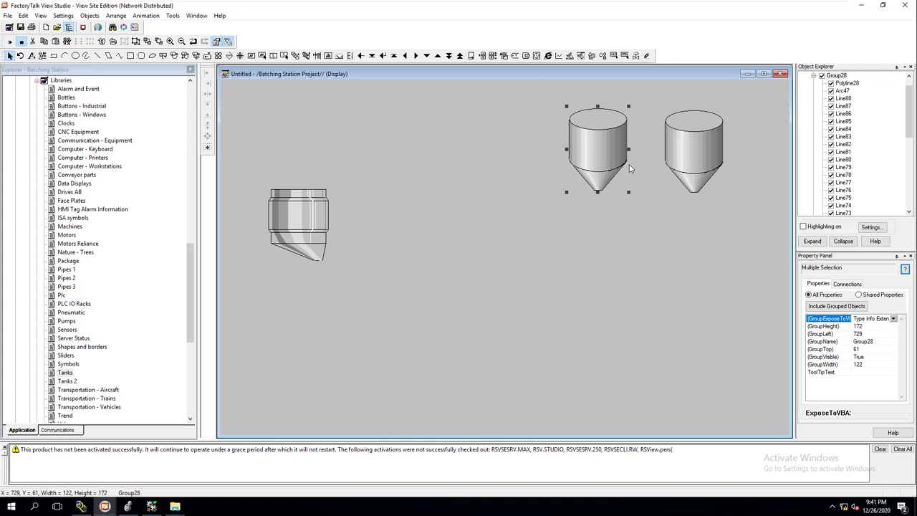
pyautogui.moveTo(692, 154); pyautogui.dragTo(688, 154)
pyautogui.click(608, 165)
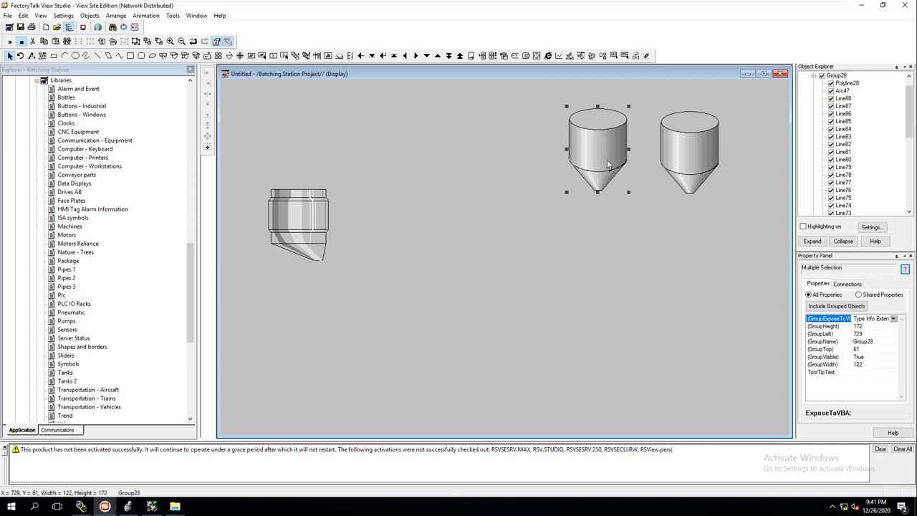
pyautogui.moveTo(626, 169); pyautogui.dragTo(607, 172)
# Align the tops of the two cone-bottom tanks
pyautogui.keyDown('shift'); pyautogui.click(682, 164); pyautogui.keyUp('shift')
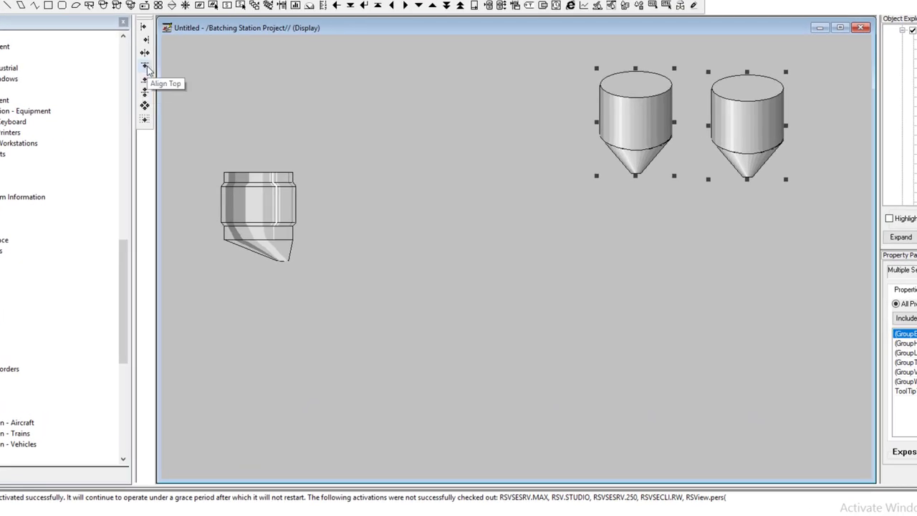
pyautogui.click(146, 67)
pyautogui.click(734, 250)
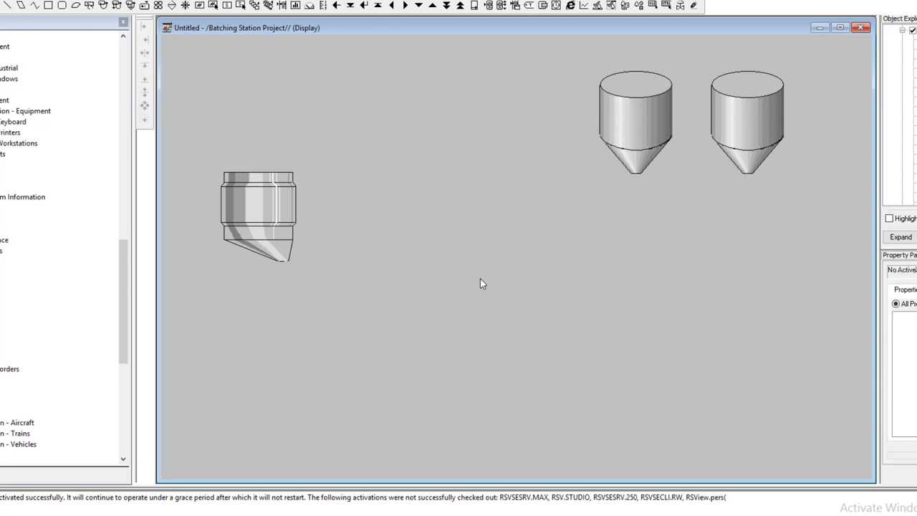
# Enlarge the slanted-bottom tank to about 196 wide by 202 high and place it at about X 84, Y 300
pyautogui.moveTo(252, 221); pyautogui.dragTo(260, 260)
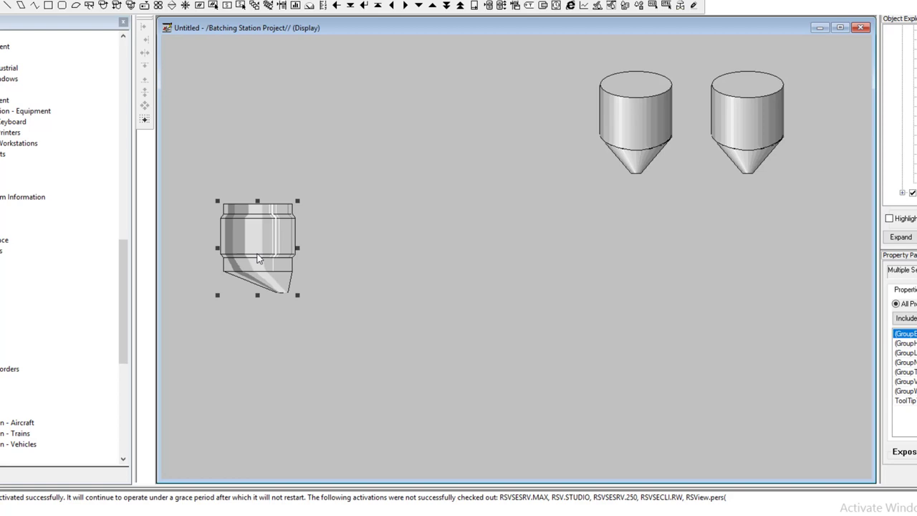
pyautogui.moveTo(299, 296); pyautogui.dragTo(366, 351)
pyautogui.moveTo(280, 270)
pyautogui.mouseDown()
pyautogui.moveTo(263, 222)
pyautogui.moveTo(299, 258)
pyautogui.moveTo(297, 269)
pyautogui.mouseUp()
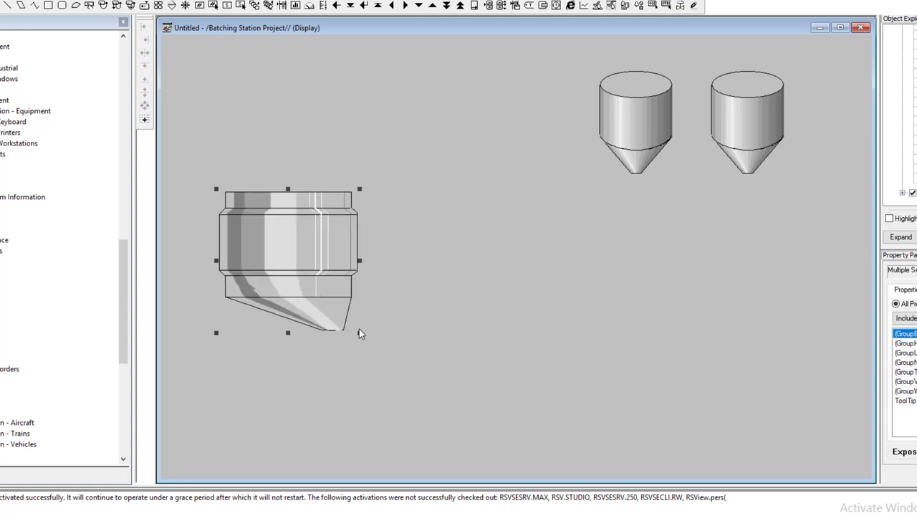
pyautogui.moveTo(359, 332); pyautogui.dragTo(287, 303)
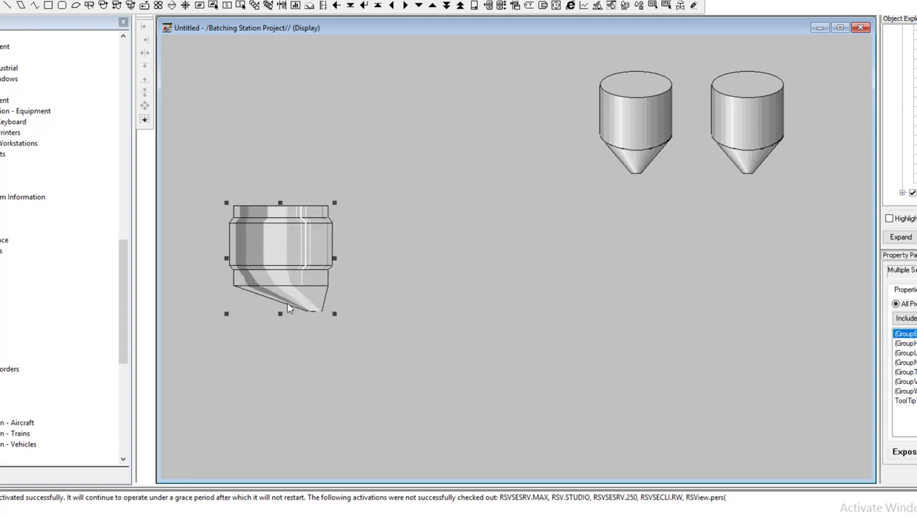
pyautogui.moveTo(228, 315); pyautogui.dragTo(215, 329)
pyautogui.moveTo(284, 275); pyautogui.dragTo(281, 285)
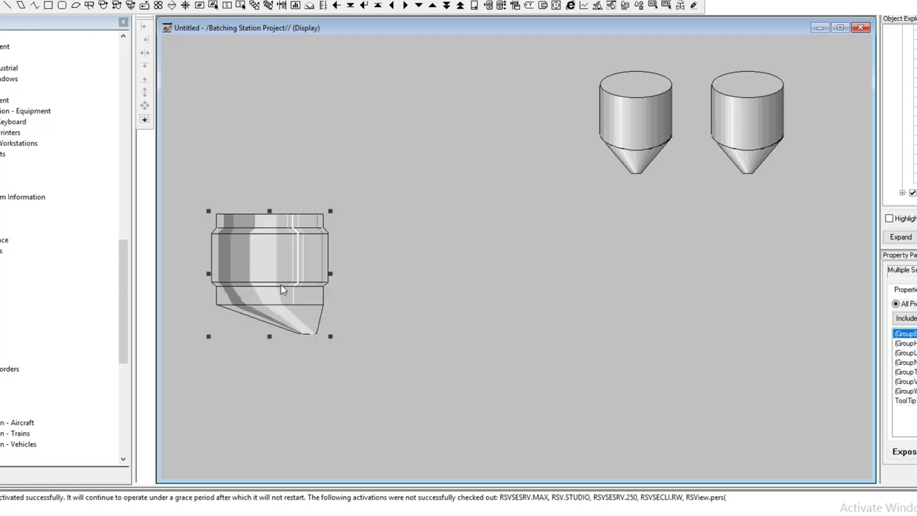
pyautogui.click(389, 251)
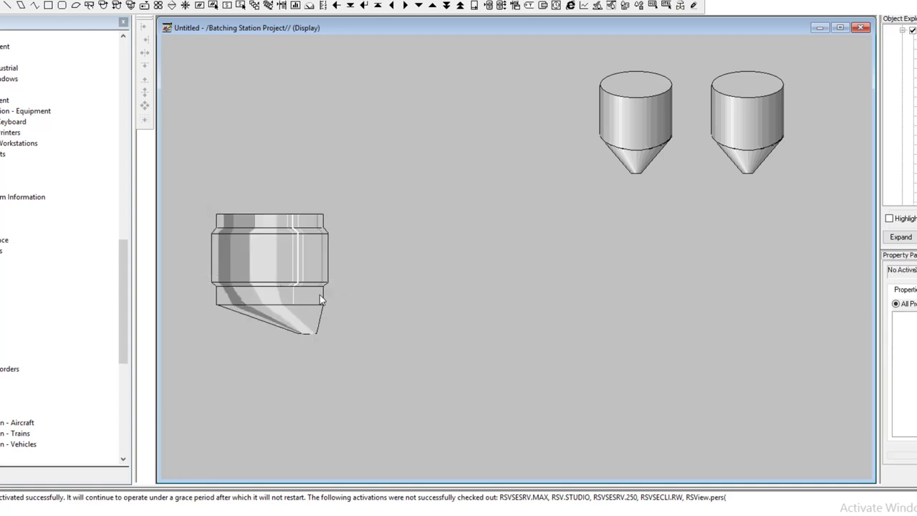
pyautogui.click(285, 269)
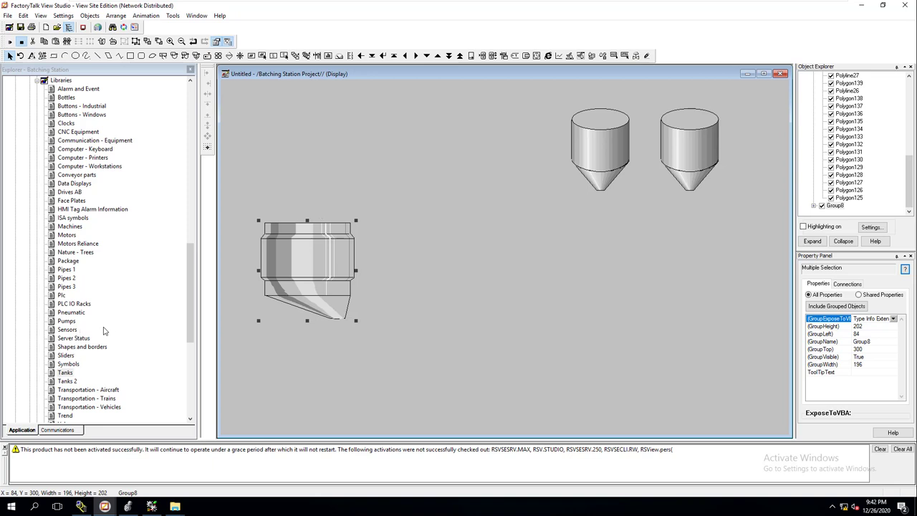
pyautogui.doubleClick(63, 365)
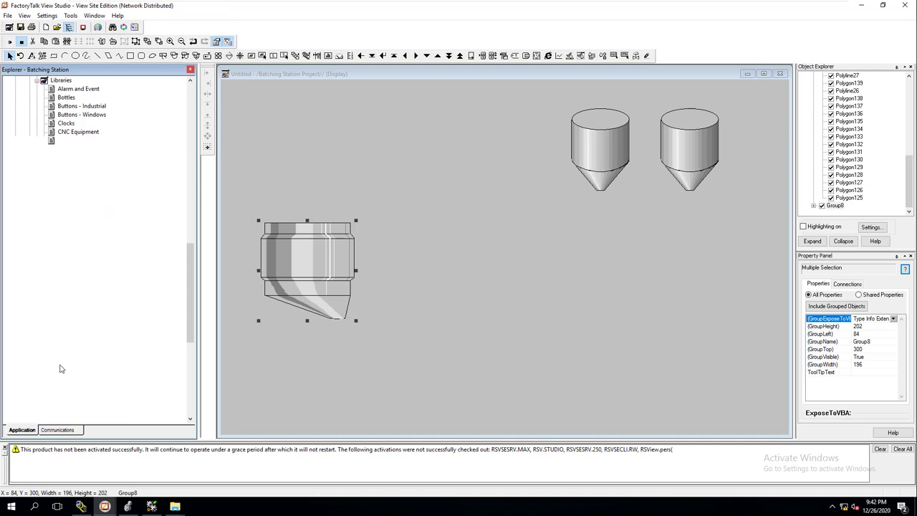
pyautogui.click(689, 74)
pyautogui.click(463, 275)
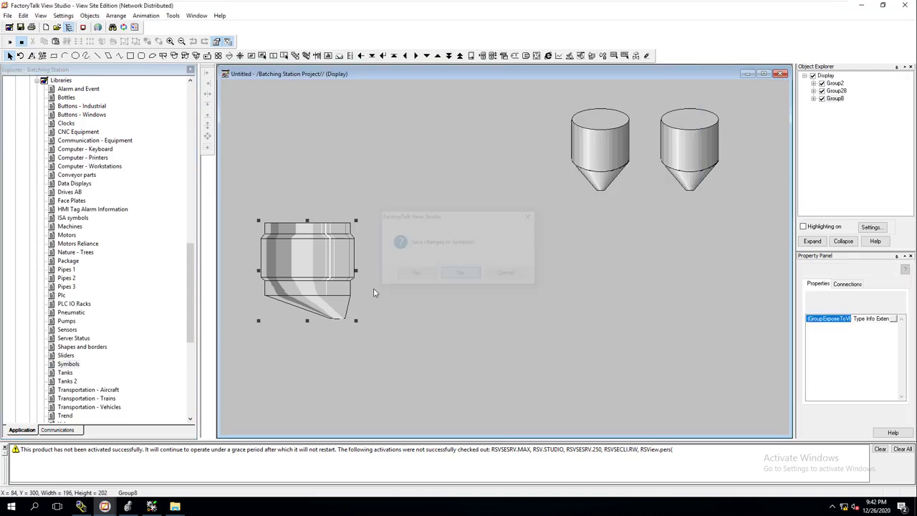
# Add the cyan motor-driven pump from the Pumps library to the display and place it at about X 346, Y 517
pyautogui.doubleClick(66, 322)
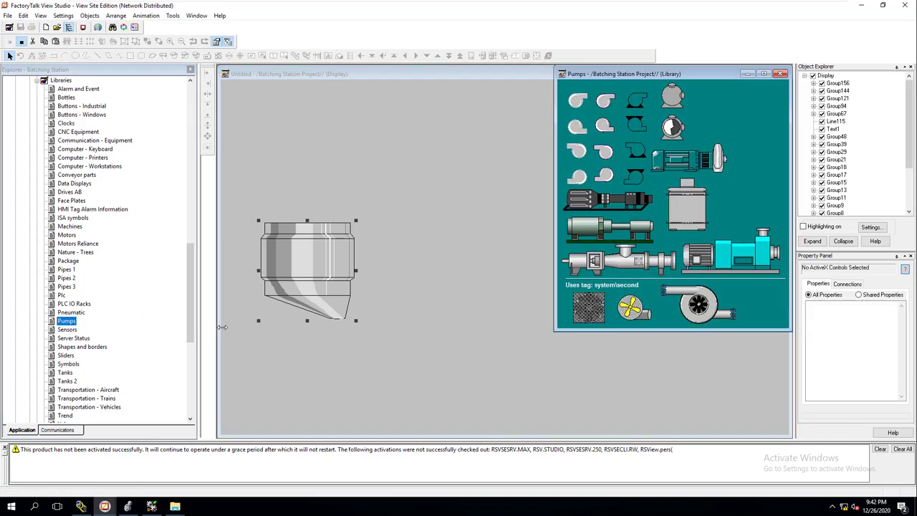
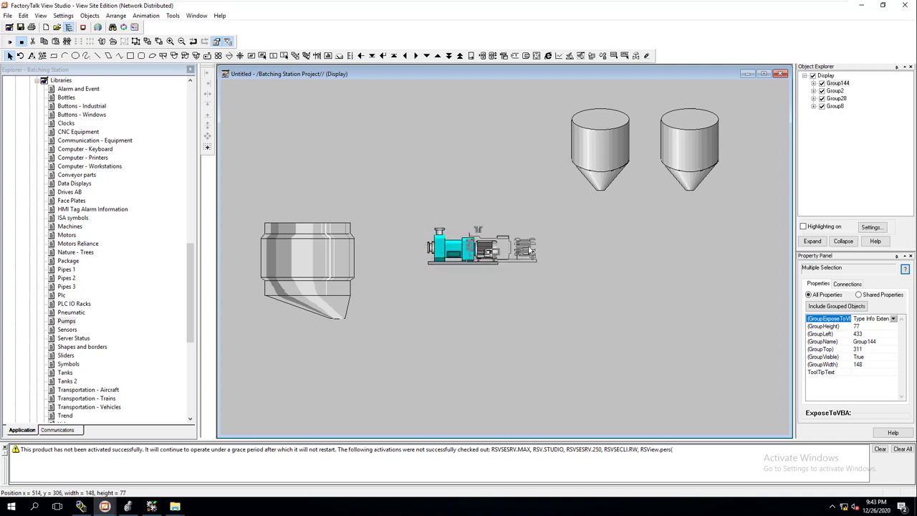
pyautogui.rightClick(554, 249)
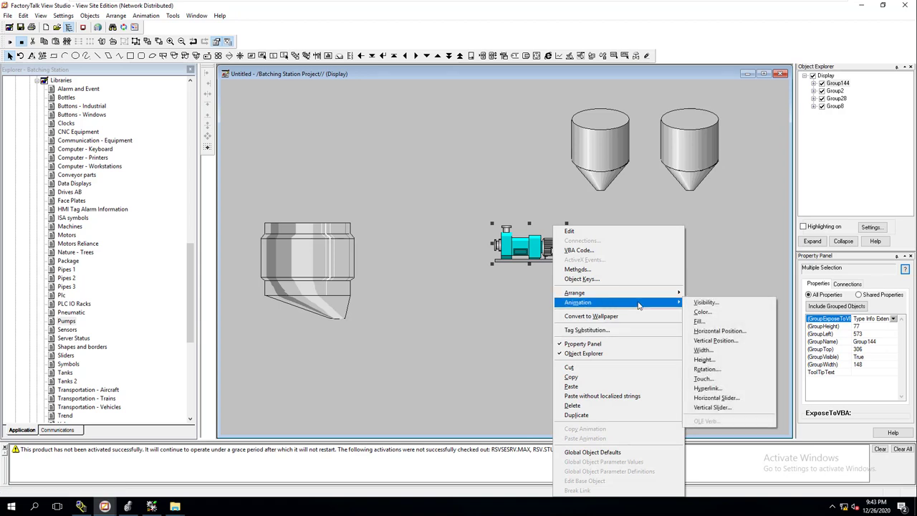
pyautogui.click(478, 290)
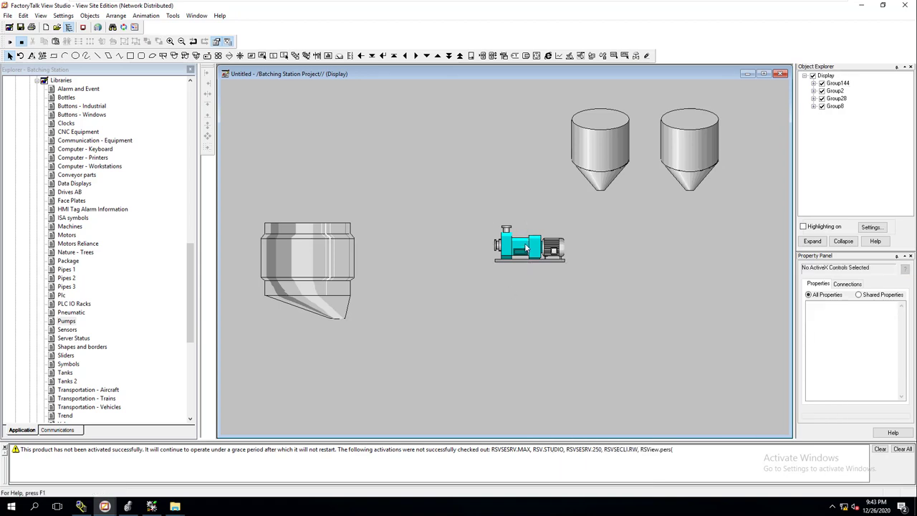
pyautogui.click(526, 244)
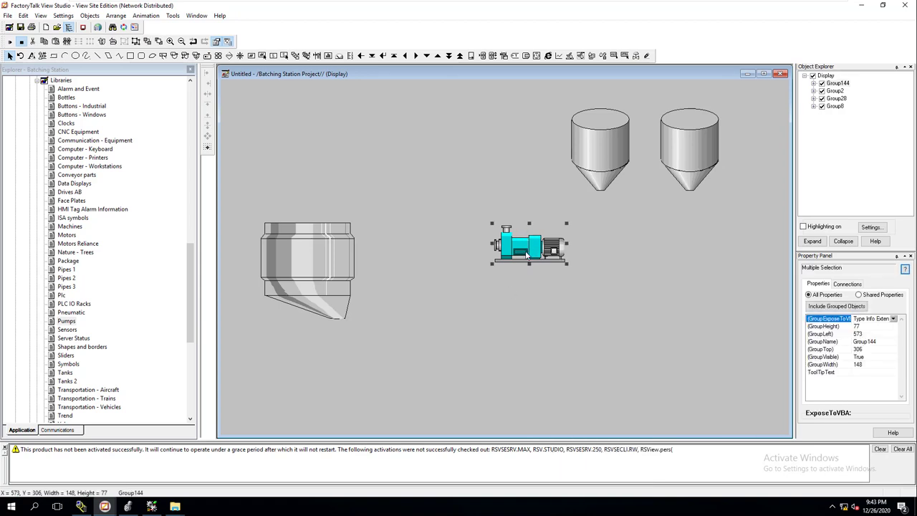
pyautogui.moveTo(527, 255); pyautogui.dragTo(418, 352)
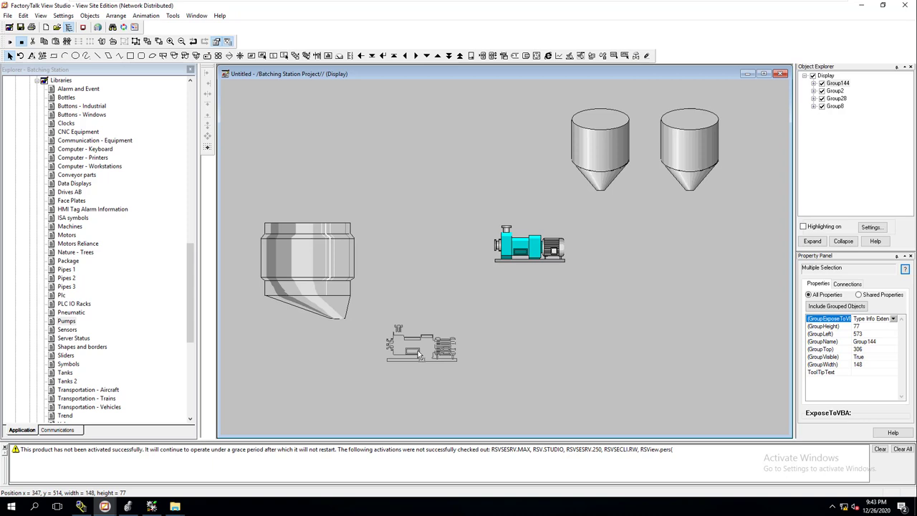
pyautogui.moveTo(418, 351); pyautogui.dragTo(417, 353)
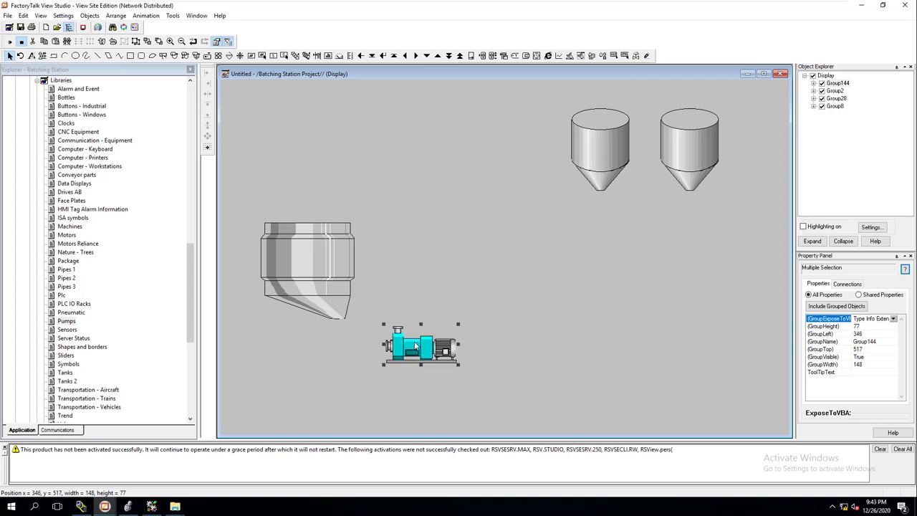
# Flip the pump horizontally and place it beneath the slanted-bottom tank at about X 123, Y 573
pyautogui.rightClick(414, 347)
pyautogui.click(406, 343)
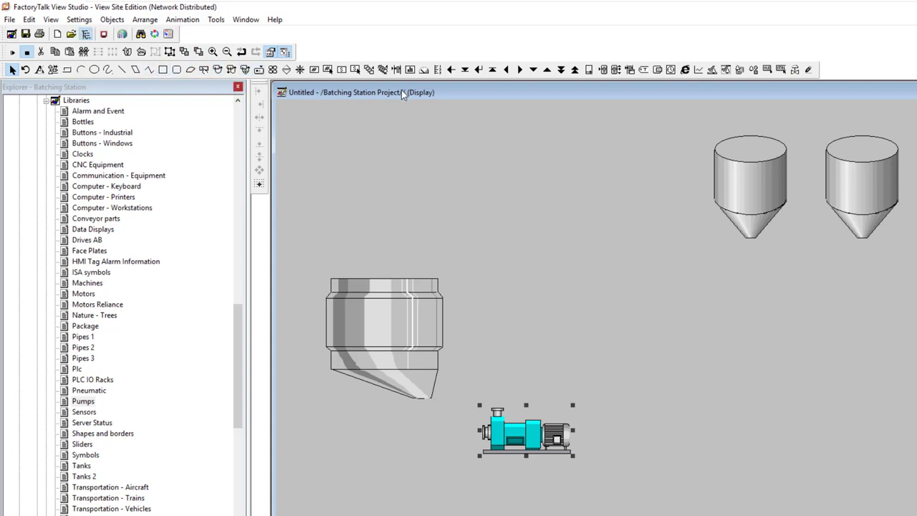
pyautogui.click(142, 52)
pyautogui.moveTo(552, 436); pyautogui.dragTo(423, 455)
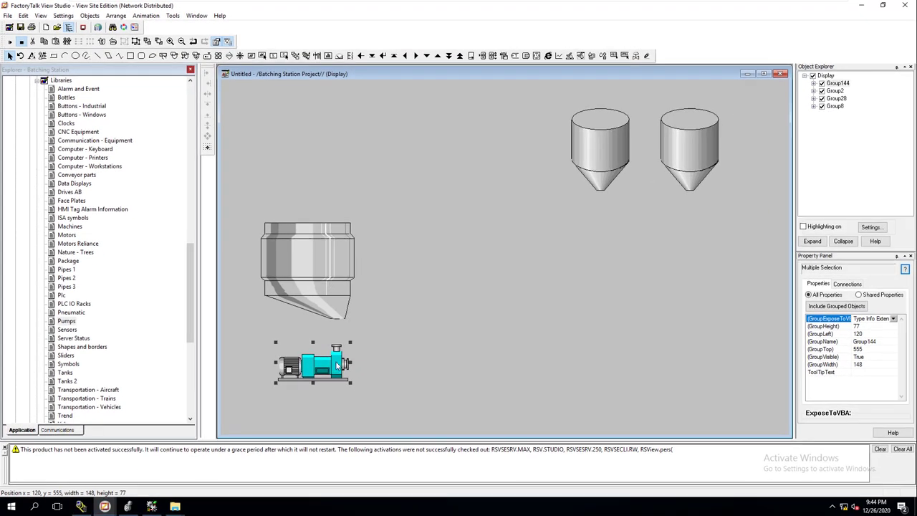
pyautogui.moveTo(350, 380)
pyautogui.mouseDown()
pyautogui.moveTo(340, 370)
pyautogui.moveTo(336, 377)
pyautogui.mouseUp()
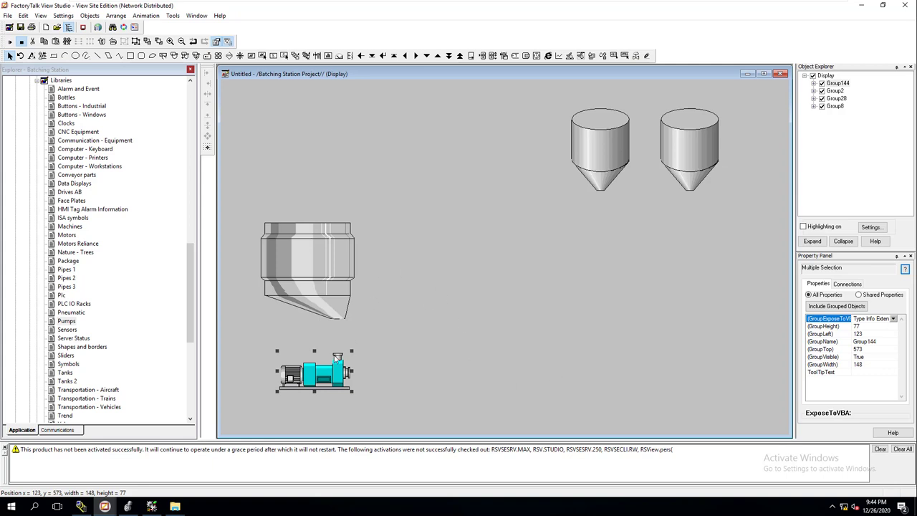
pyautogui.click(595, 149)
pyautogui.click(708, 147)
pyautogui.click(324, 271)
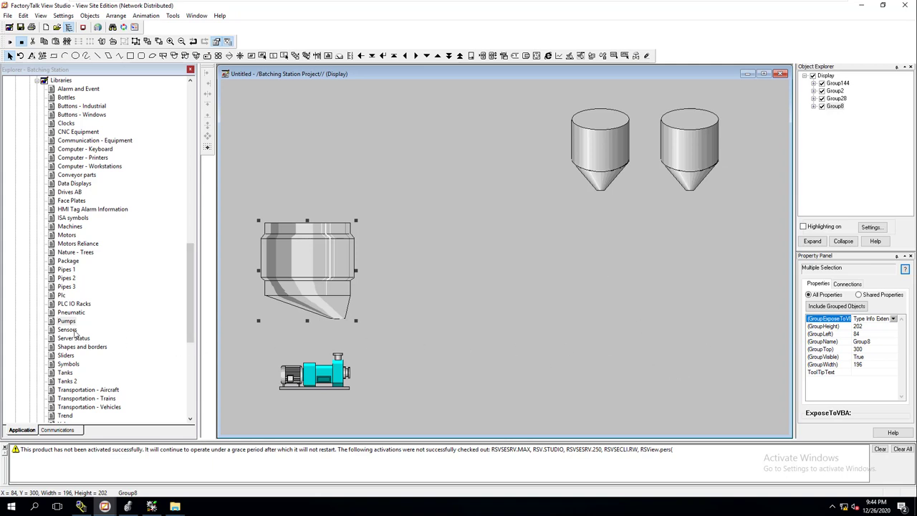
# Add the wide domed tank from the Tanks library, enlarge it to about 301 by 231, and place it at about X 827, Y 435
pyautogui.doubleClick(65, 373)
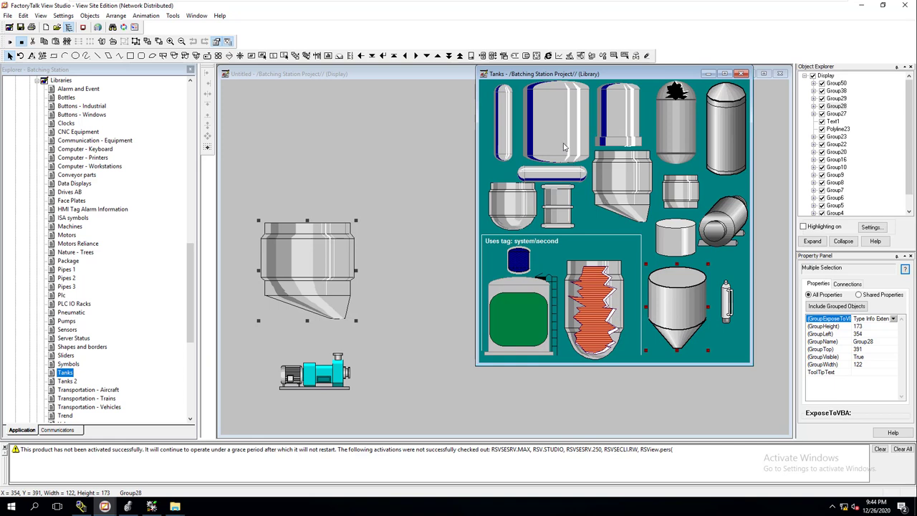
pyautogui.moveTo(562, 141); pyautogui.dragTo(702, 355)
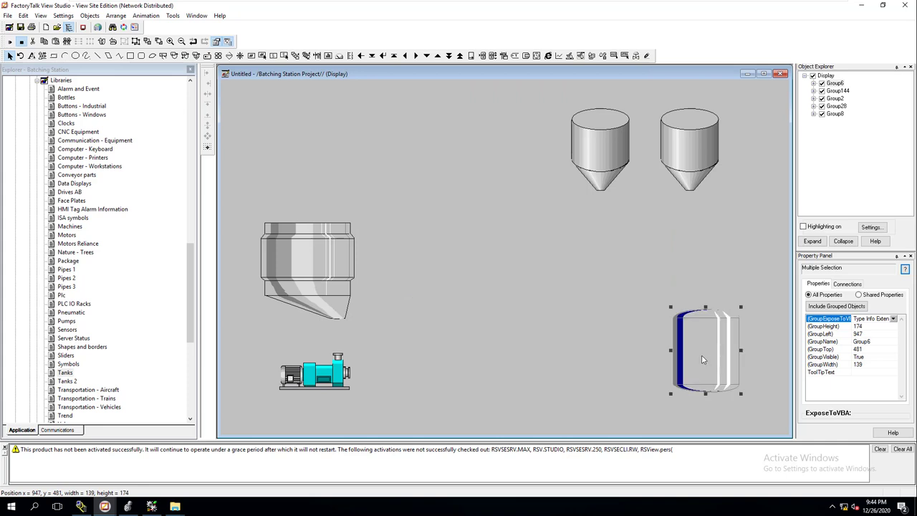
pyautogui.moveTo(641, 298); pyautogui.dragTo(594, 281)
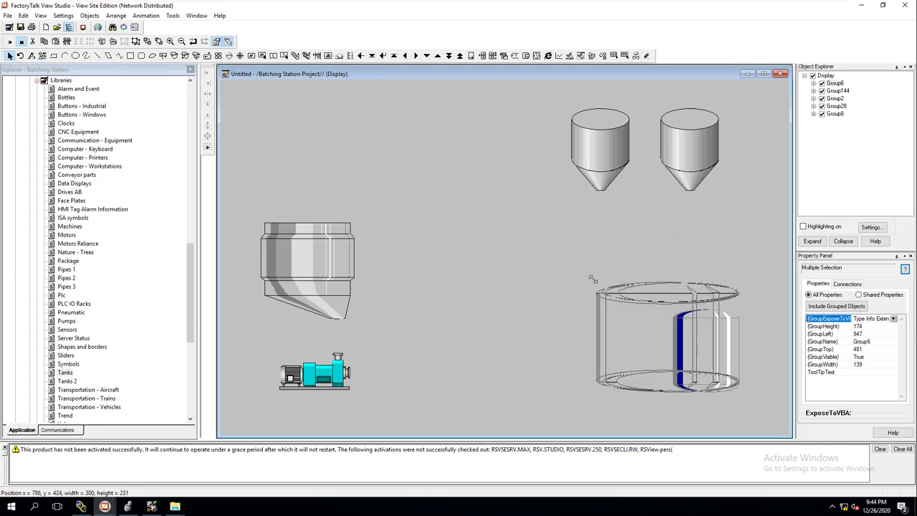
pyautogui.moveTo(673, 330)
pyautogui.mouseDown()
pyautogui.moveTo(699, 349)
pyautogui.moveTo(680, 341)
pyautogui.mouseUp()
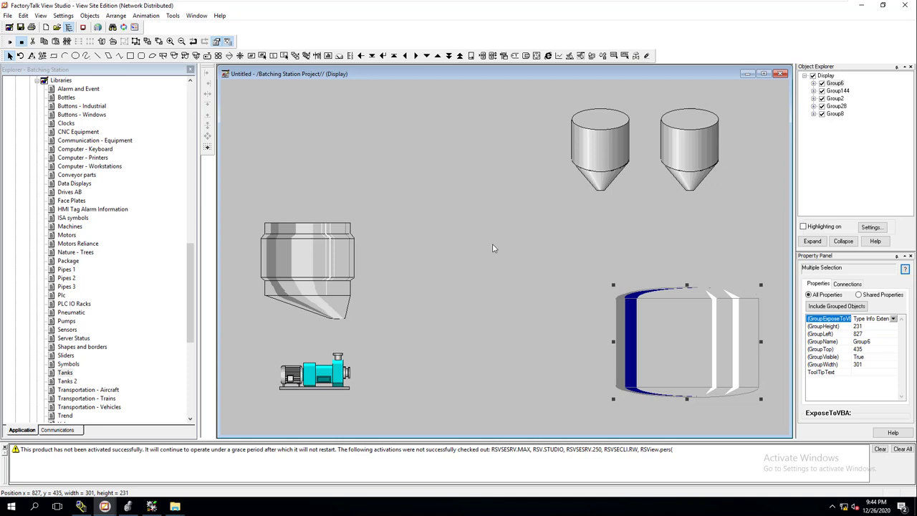
# Examine the color properties of the wide tank's blue stripe and the slanted-bottom tank's dark gray polygon without changing them
pyautogui.doubleClick(632, 340)
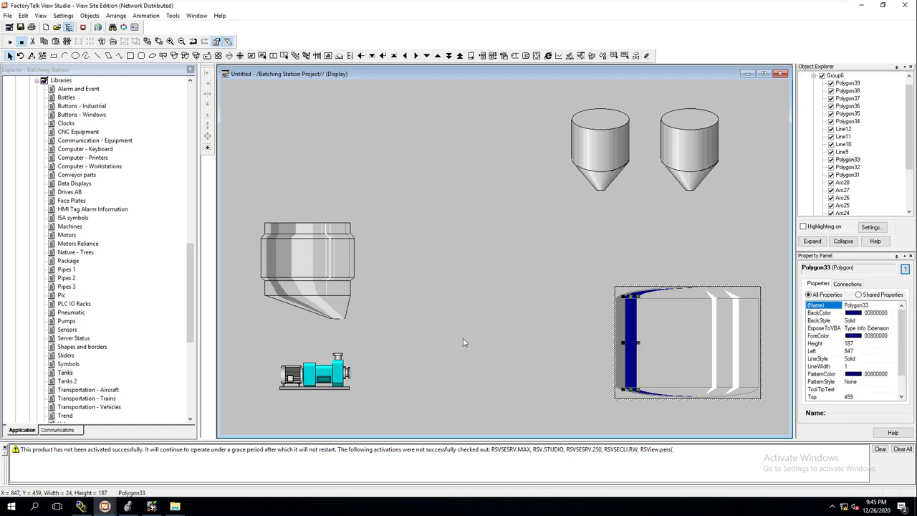
pyautogui.click(273, 262)
pyautogui.doubleClick(272, 262)
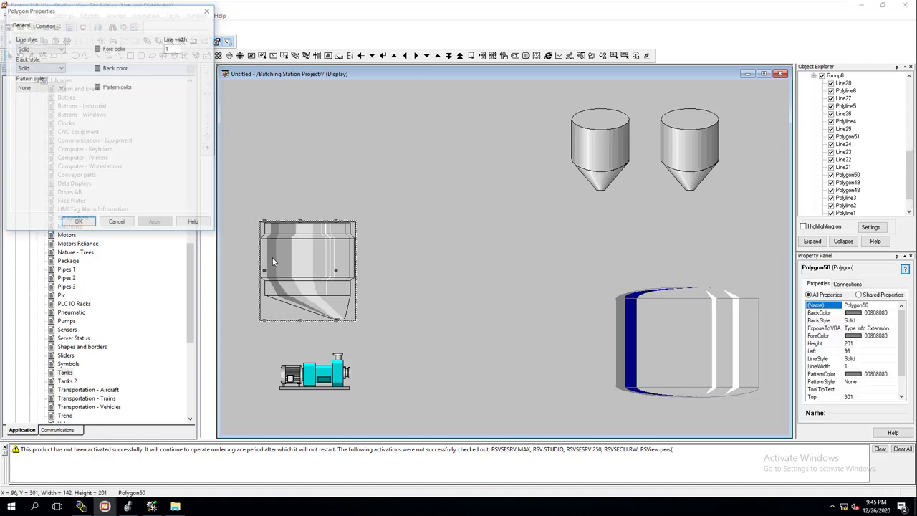
pyautogui.click(99, 48)
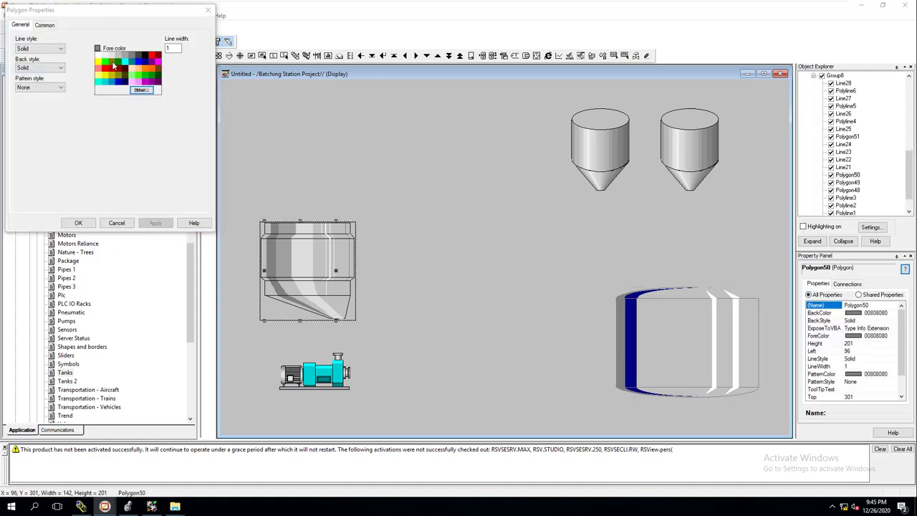
pyautogui.click(181, 139)
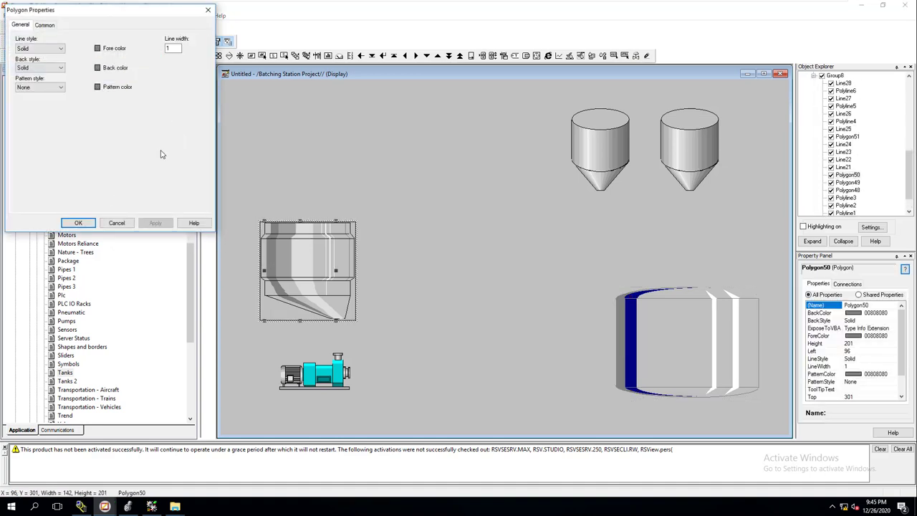
pyautogui.click(117, 223)
# Move the wide domed tank closer to the display's lower-right corner and shift the slanted-bottom tank to about X 73, Y 301
pyautogui.click(670, 347)
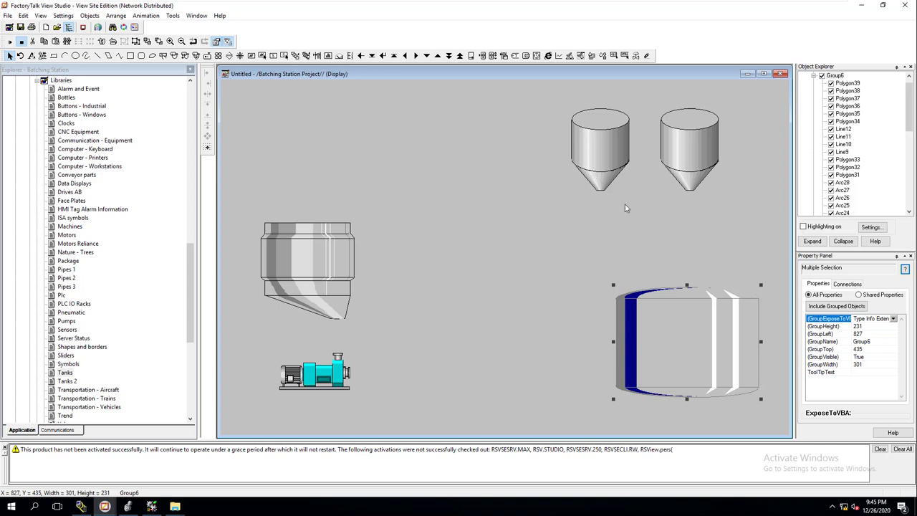
pyautogui.moveTo(718, 326); pyautogui.dragTo(731, 354)
pyautogui.moveTo(324, 278); pyautogui.dragTo(317, 278)
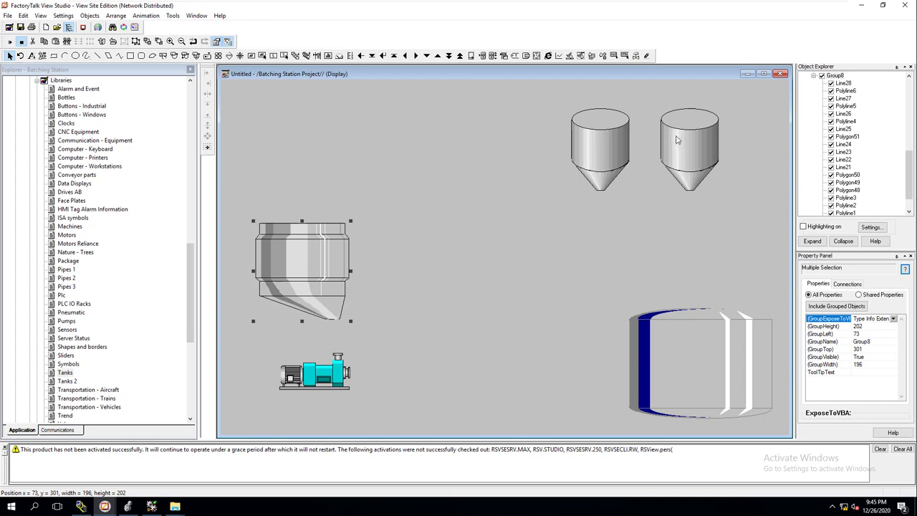
# Nudge the slanted-bottom tank slightly down and to the left, and shift the pump beneath it to about X 106, Y 575
pyautogui.moveTo(302, 294); pyautogui.dragTo(298, 302)
pyautogui.moveTo(325, 376); pyautogui.dragTo(316, 376)
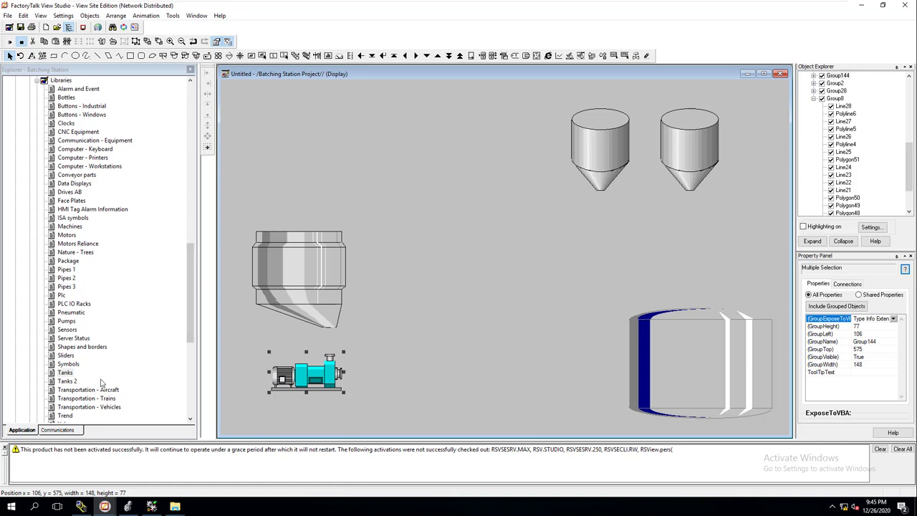
# Add another teal pump from the Pumps library, flip it horizontally, shrink it to about 112 by 60, and place it beneath the left cone-bottom tank
pyautogui.doubleClick(66, 321)
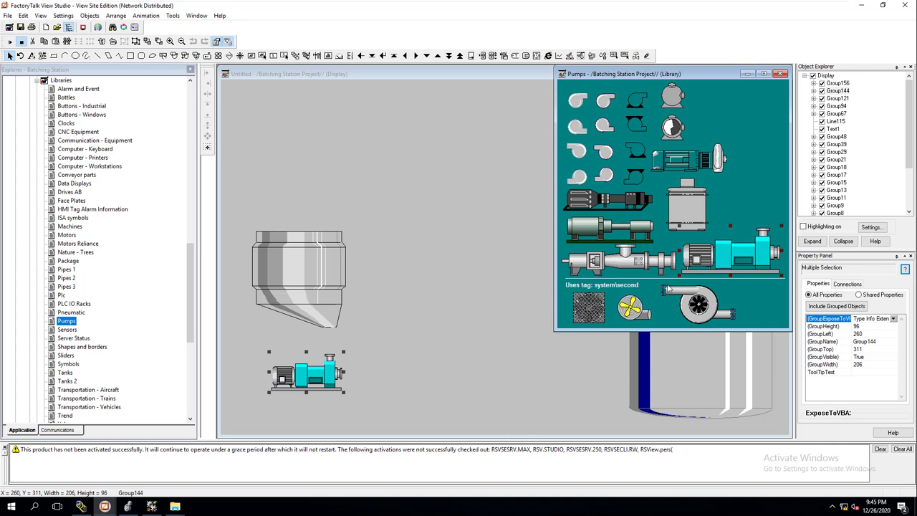
pyautogui.click(726, 261)
pyautogui.moveTo(560, 253); pyautogui.dragTo(534, 256)
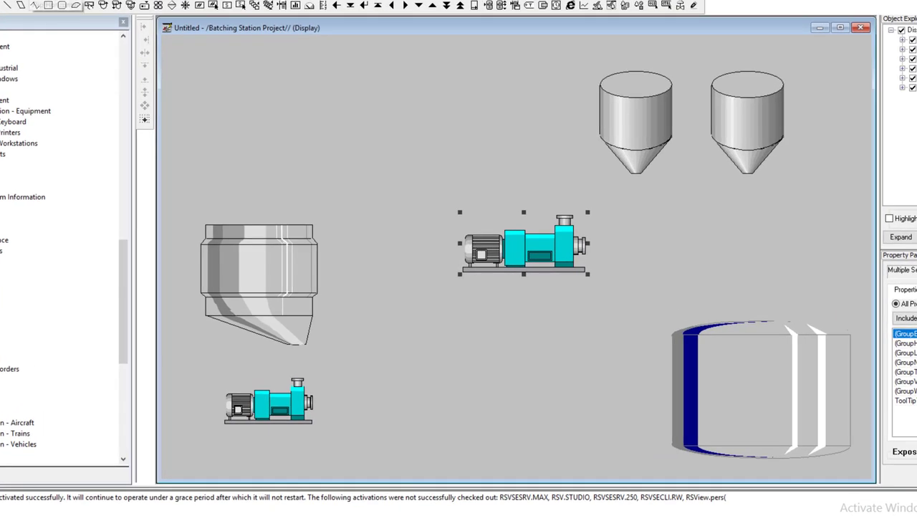
pyautogui.click(57, 6)
pyautogui.moveTo(545, 256); pyautogui.dragTo(698, 238)
pyautogui.moveTo(738, 193); pyautogui.dragTo(683, 215)
pyautogui.moveTo(648, 243); pyautogui.dragTo(660, 216)
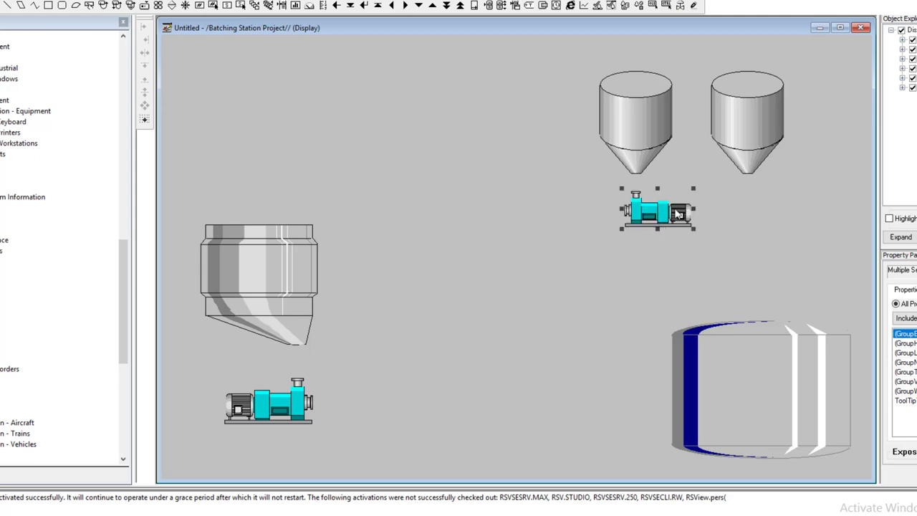
# Duplicate the small flipped pump and place the copy beneath the right cone-bottom tank
pyautogui.click(658, 219)
pyautogui.hotkey('ctrl', 'd')
pyautogui.moveTo(676, 219); pyautogui.dragTo(768, 244)
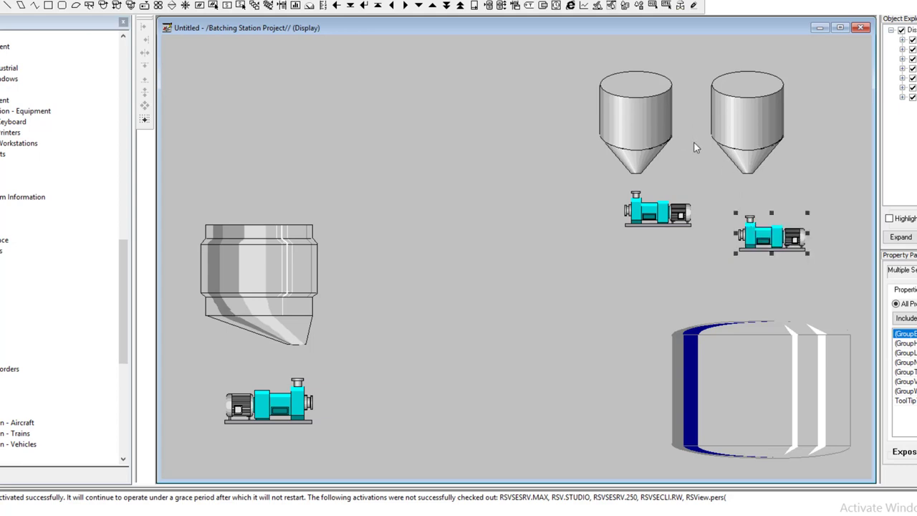
# Move both cone-bottom tanks up together and fine-tune the two pumps beneath them, placing the right pump at about X 965, Y 298
pyautogui.click(654, 110)
pyautogui.keyDown('shift'); pyautogui.click(740, 116); pyautogui.keyUp('shift')
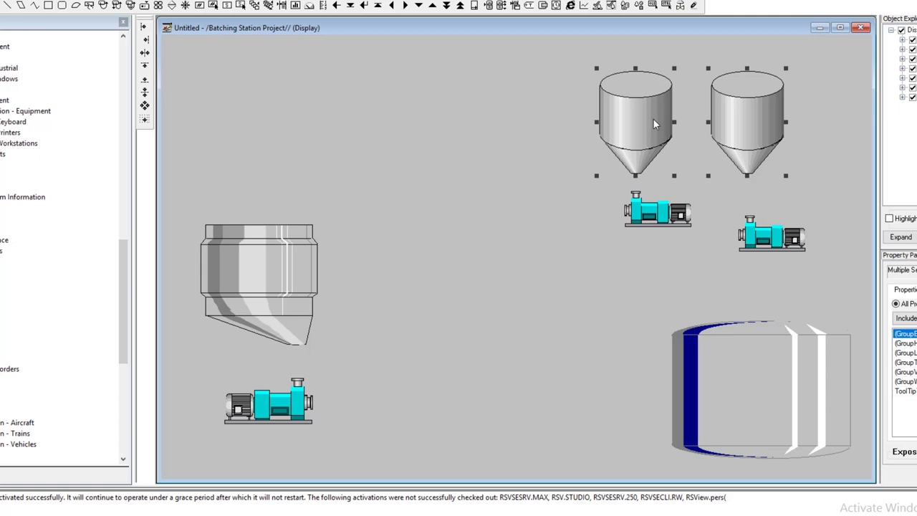
pyautogui.moveTo(654, 119); pyautogui.dragTo(654, 103)
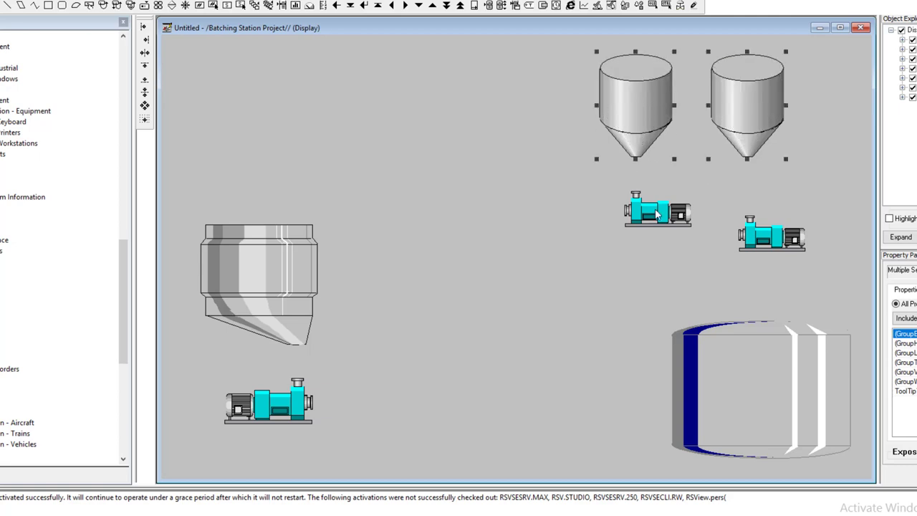
pyautogui.moveTo(656, 215); pyautogui.dragTo(658, 207)
pyautogui.moveTo(657, 208); pyautogui.dragTo(657, 203)
pyautogui.moveTo(764, 237); pyautogui.dragTo(762, 246)
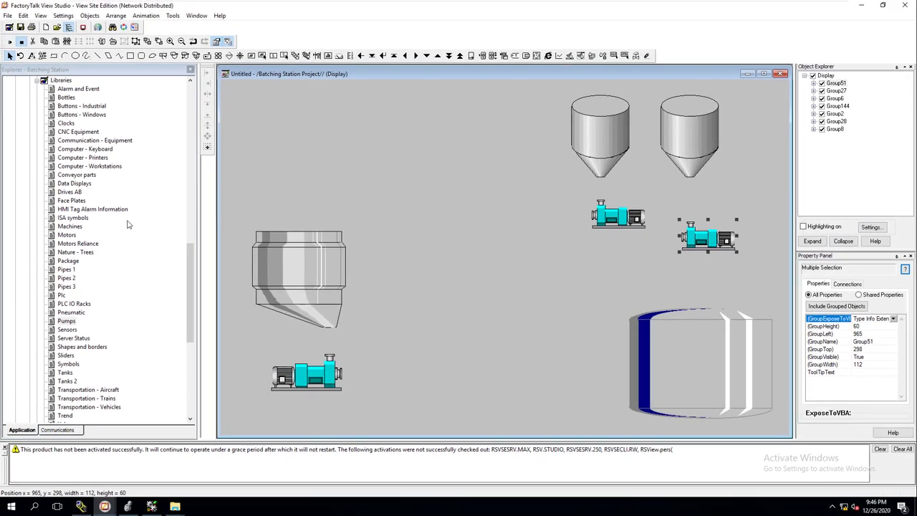
# Look through the Pipes 1 library, and place the thin vertical pipe from the Pipes 3 library at about X 725, Y 352
pyautogui.doubleClick(69, 271)
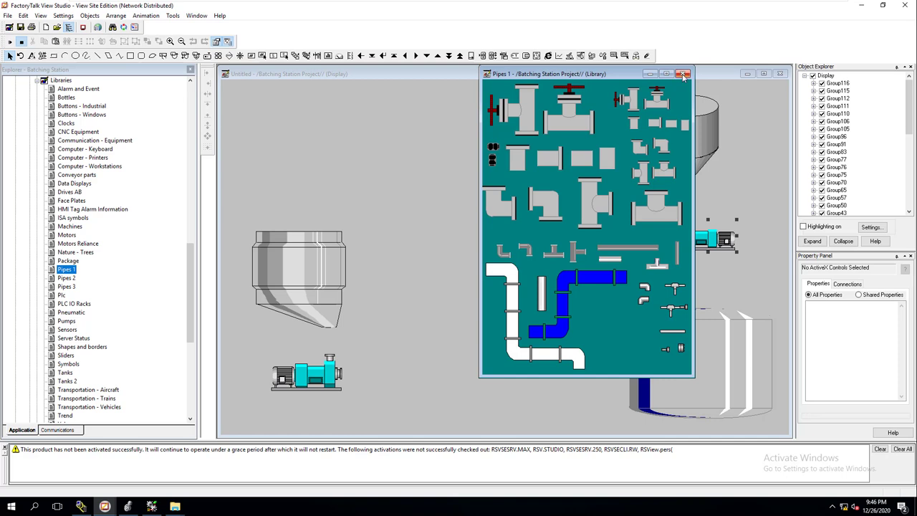
pyautogui.click(682, 73)
pyautogui.click(462, 275)
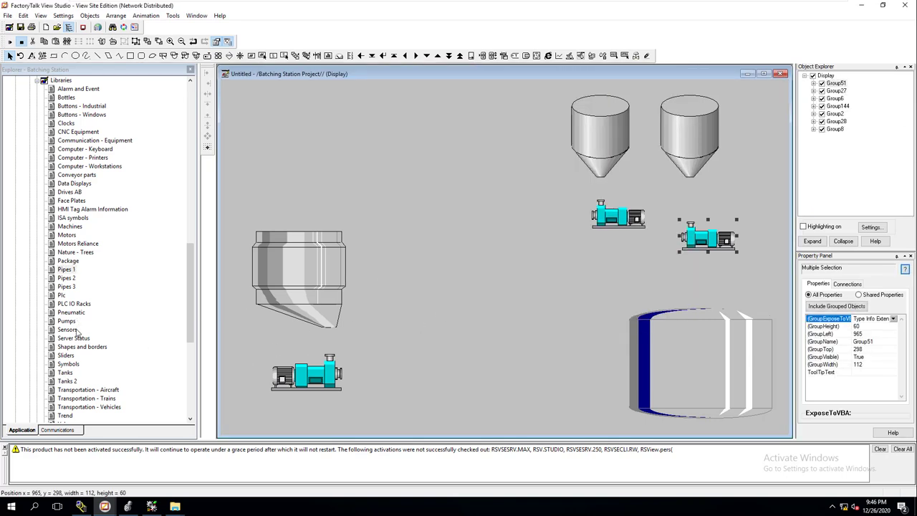
pyautogui.doubleClick(67, 286)
pyautogui.moveTo(645, 123); pyautogui.dragTo(414, 132)
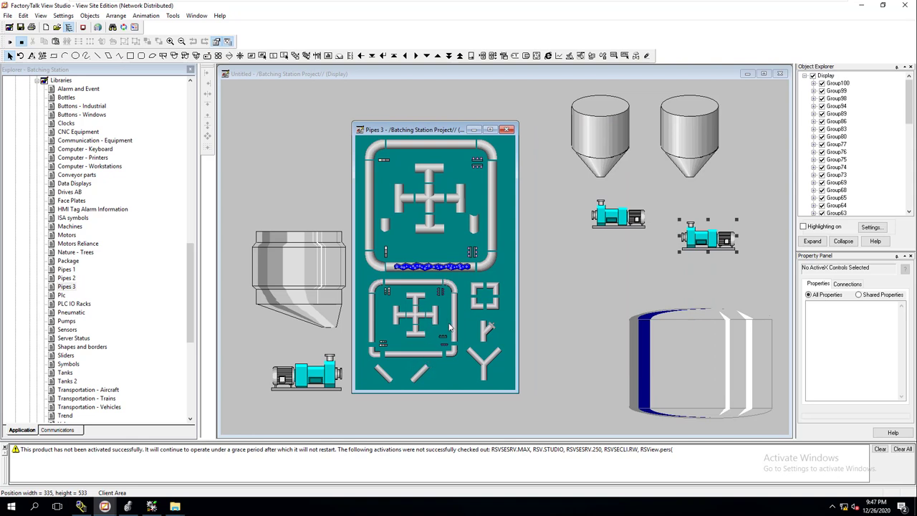
pyautogui.click(431, 270)
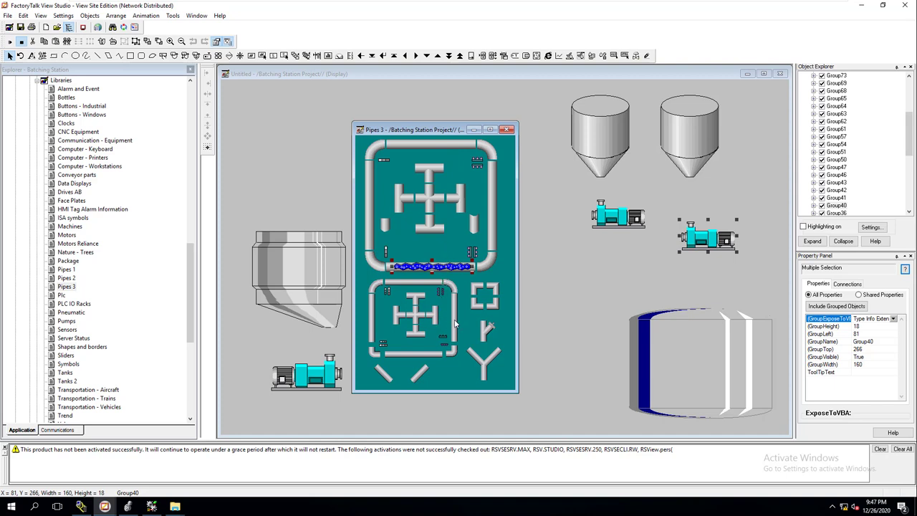
pyautogui.moveTo(454, 324); pyautogui.dragTo(568, 274)
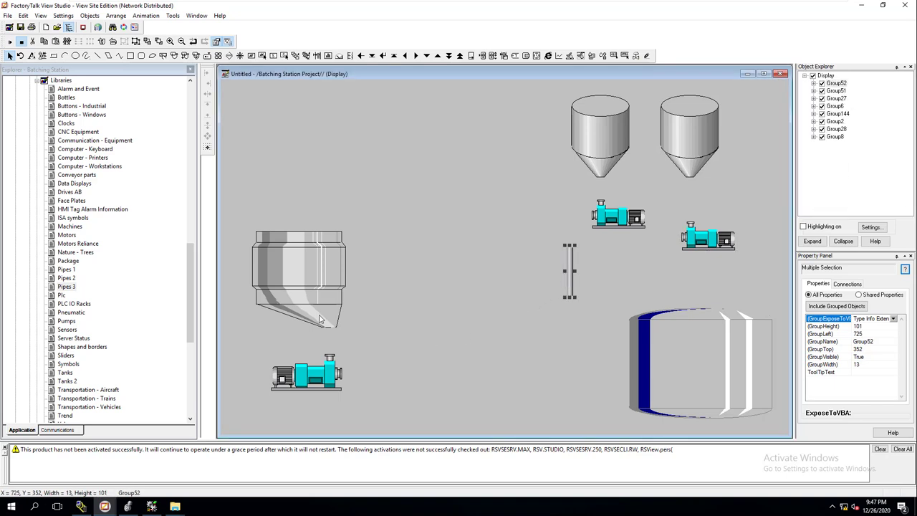
# Add the thin horizontal pipe from the Pipes 3 library at about X 628, Y 268, left of the left small pump
pyautogui.doubleClick(67, 286)
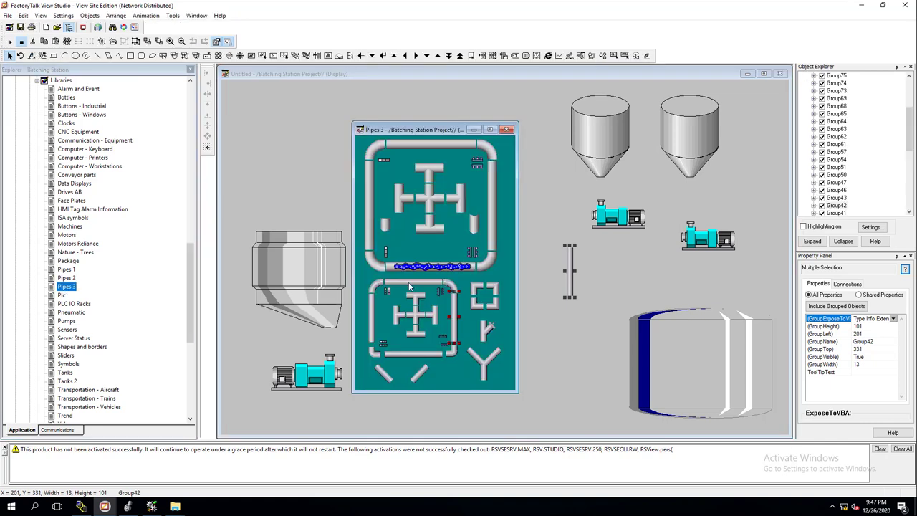
pyautogui.click(481, 252)
pyautogui.moveTo(481, 252); pyautogui.dragTo(555, 211)
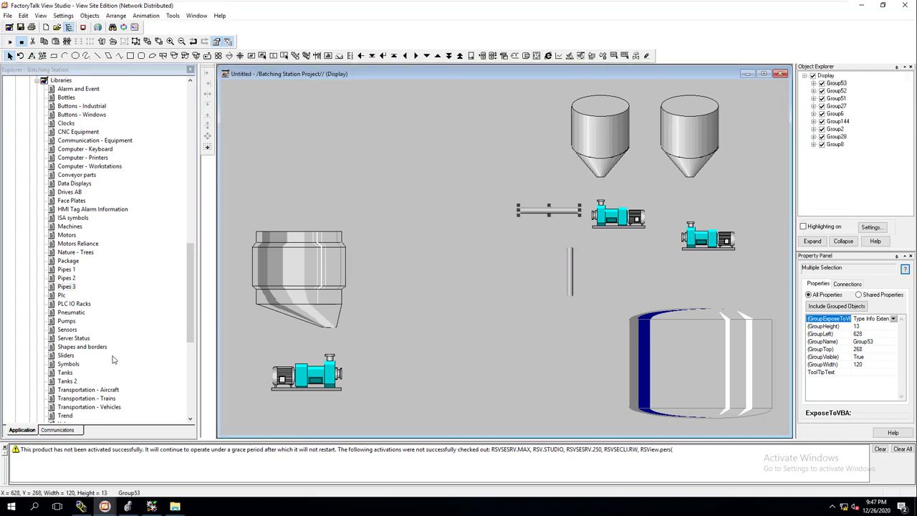
# Add the small lower-right elbow from Pipes 3 at about X 572, Y 397, and the small lower-left elbow above and left of it
pyautogui.doubleClick(72, 287)
pyautogui.moveTo(409, 129); pyautogui.dragTo(321, 103)
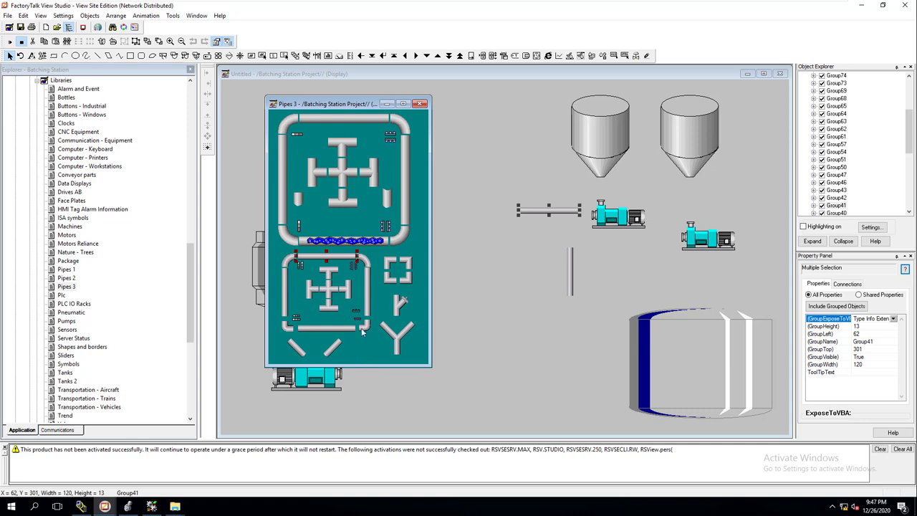
pyautogui.moveTo(367, 329); pyautogui.dragTo(494, 278)
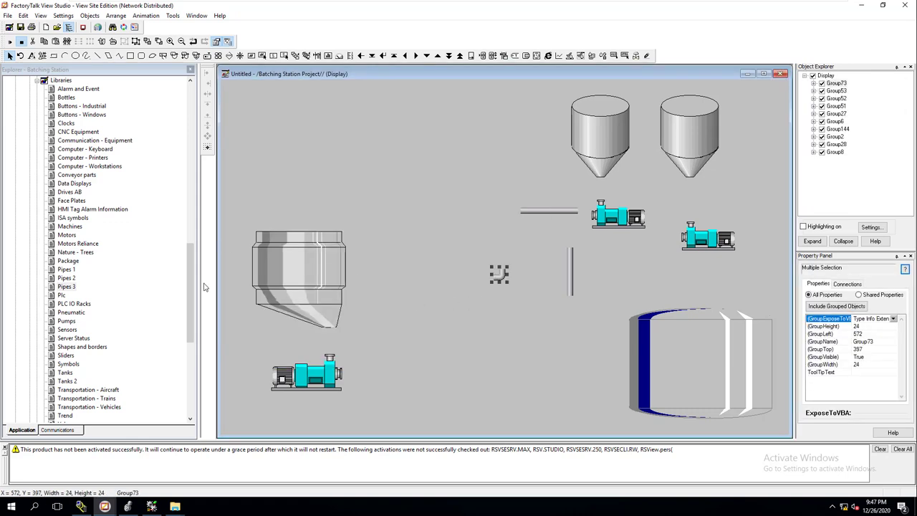
pyautogui.doubleClick(66, 287)
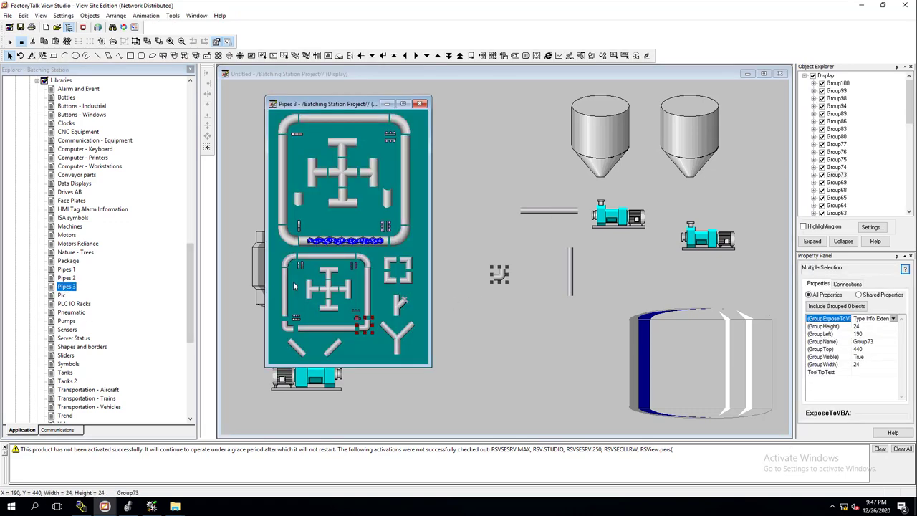
pyautogui.moveTo(287, 330); pyautogui.dragTo(452, 238)
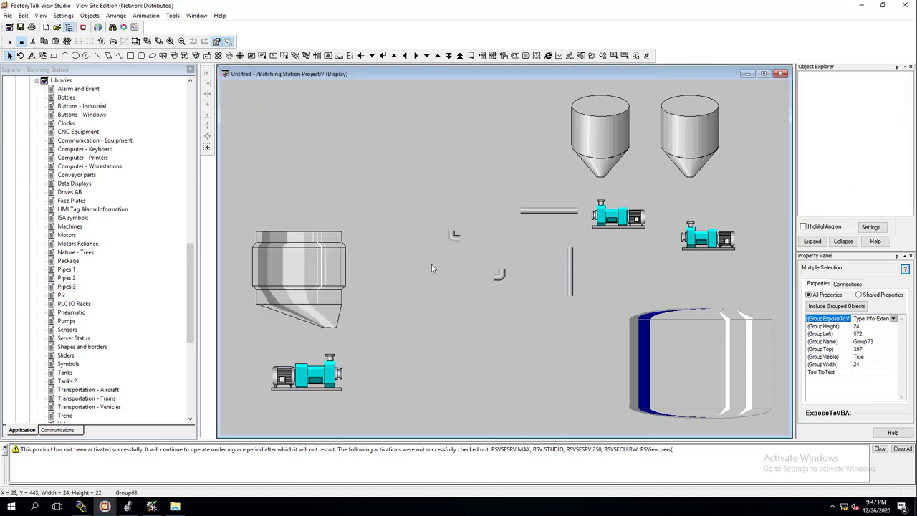
# Add the angled branch fitting from Pipes 3 at about X 545, Y 194, and a small horizontal coupling at about X 488, Y 381
pyautogui.doubleClick(66, 287)
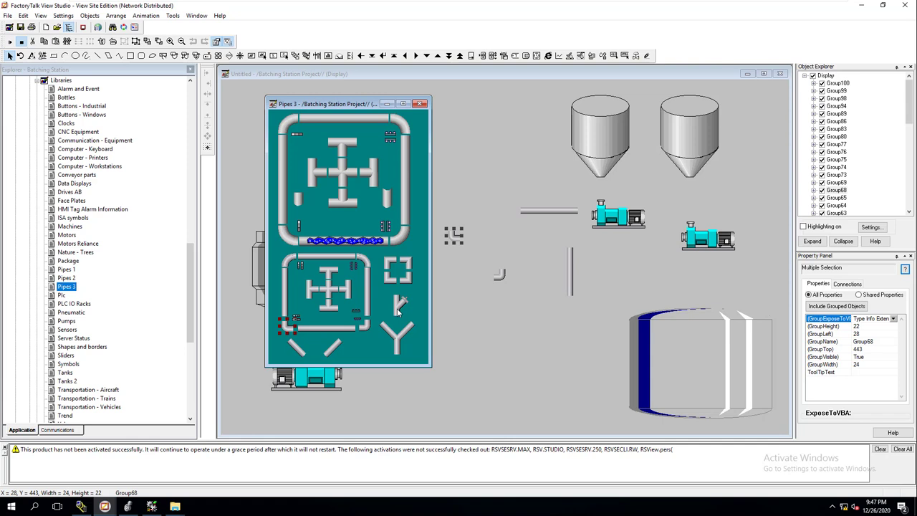
pyautogui.moveTo(400, 310); pyautogui.dragTo(488, 184)
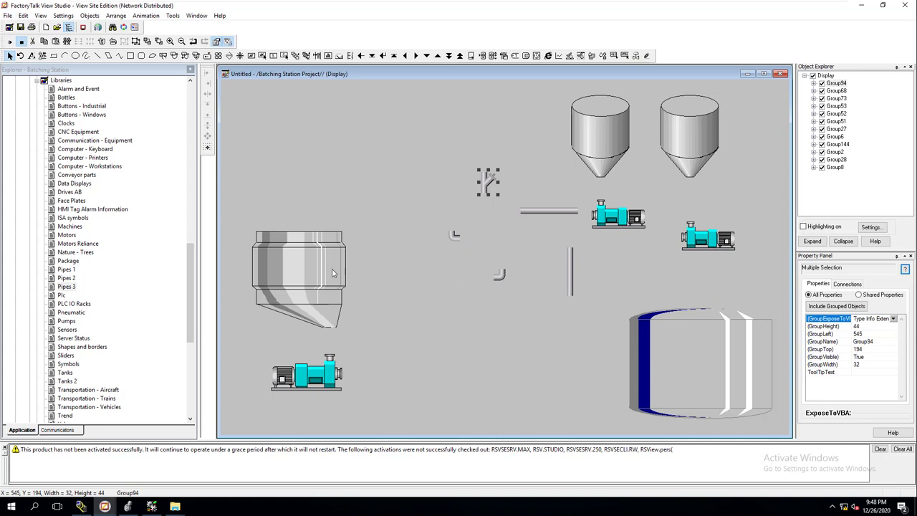
pyautogui.doubleClick(67, 287)
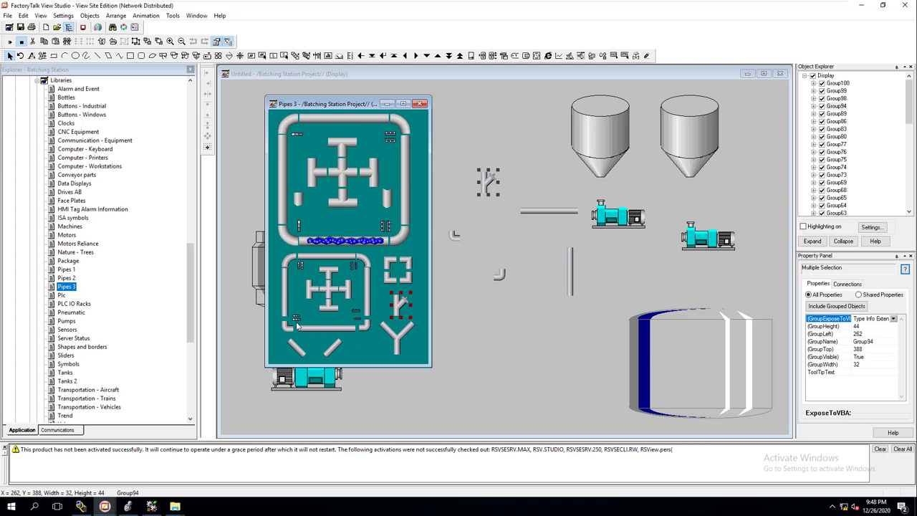
pyautogui.moveTo(296, 323); pyautogui.dragTo(454, 269)
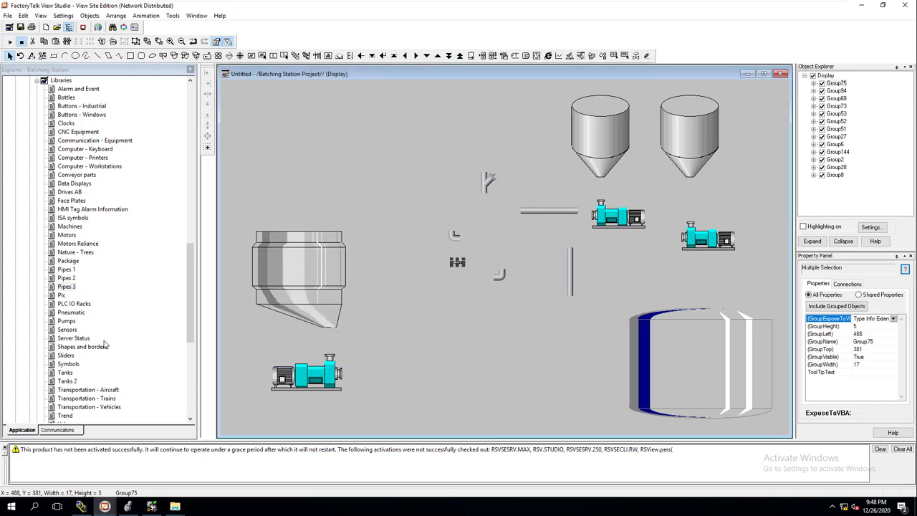
# Place the pair of small horizontal couplings from Pipes 3 left of the lower-right elbow, and delete the single coupling added before
pyautogui.doubleClick(66, 287)
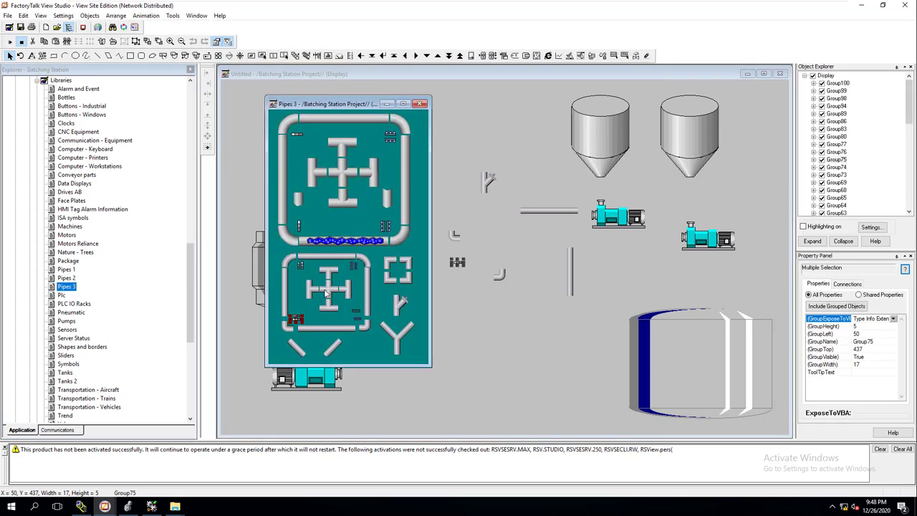
pyautogui.click(354, 310)
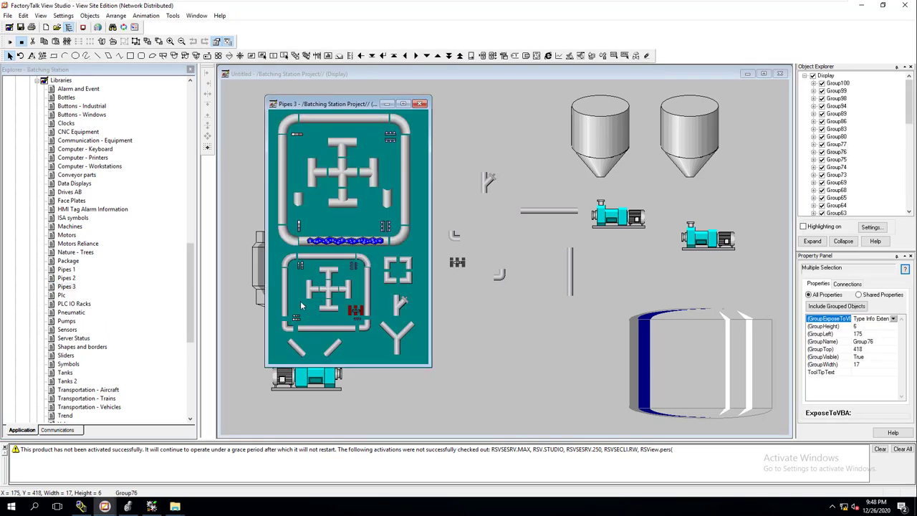
pyautogui.click(354, 267)
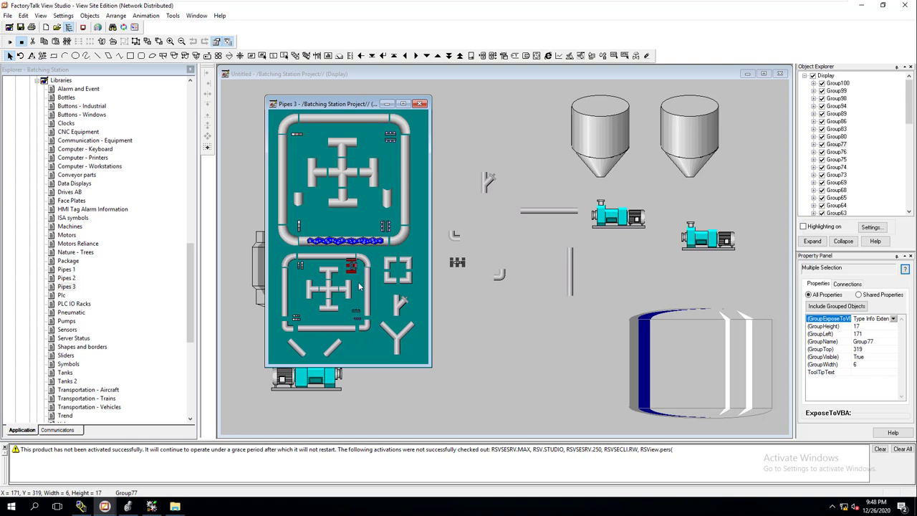
pyautogui.click(298, 323)
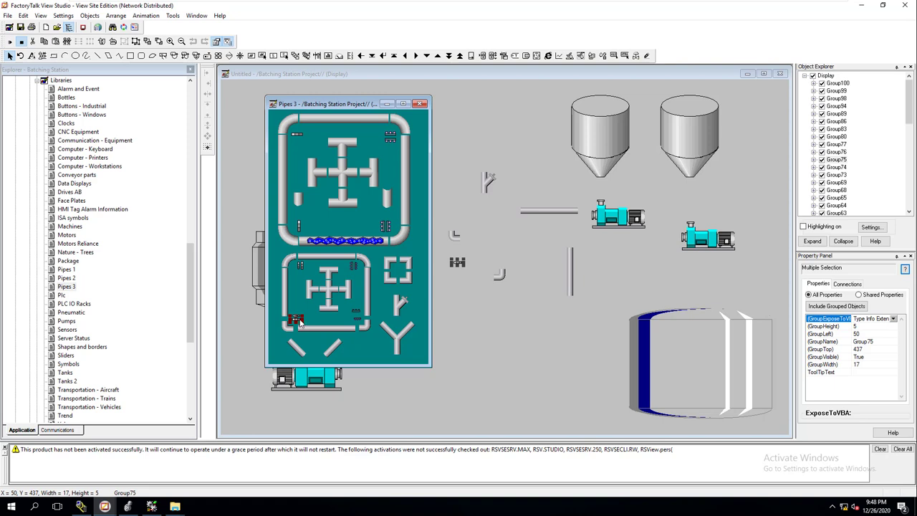
pyautogui.moveTo(299, 320); pyautogui.dragTo(452, 298)
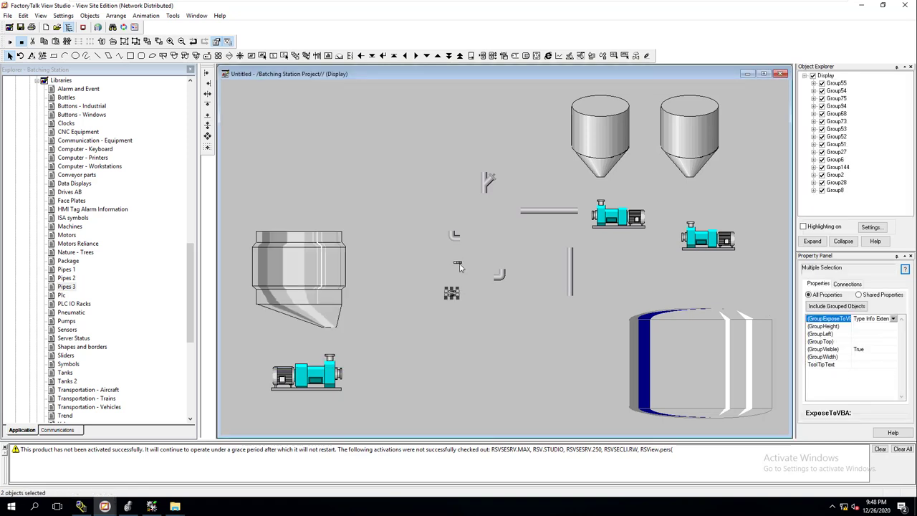
pyautogui.click(459, 265)
pyautogui.press('Delete')
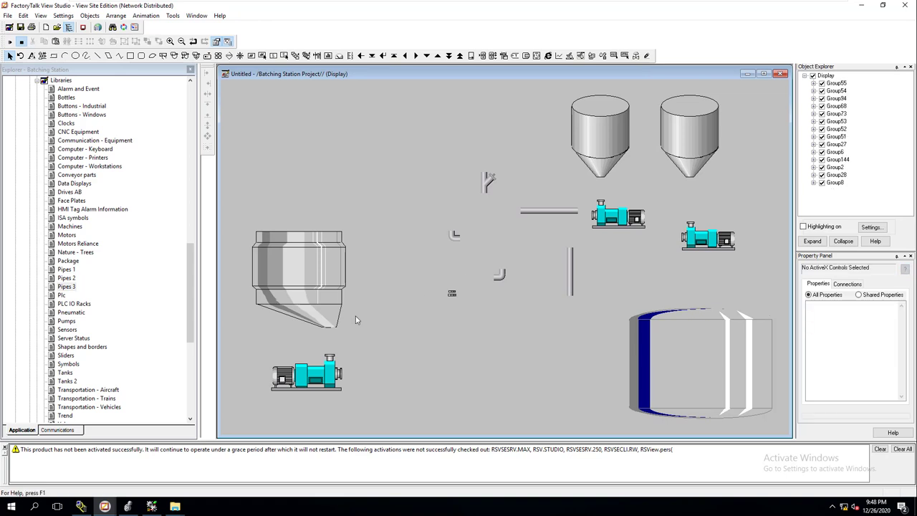
# Add the two small vertical couplings from Pipes 3 below the lower-left elbow, one at about X 471, Y 350 and the other just left of it
pyautogui.doubleClick(66, 286)
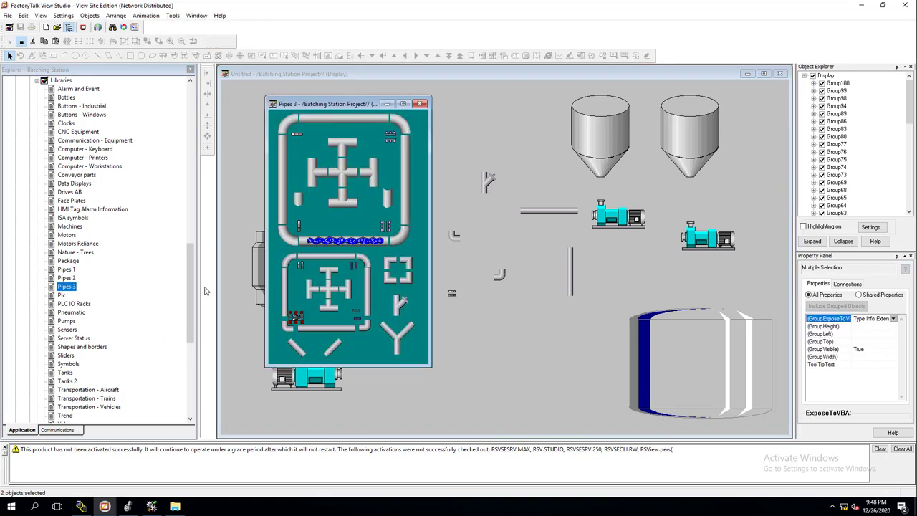
pyautogui.click(300, 266)
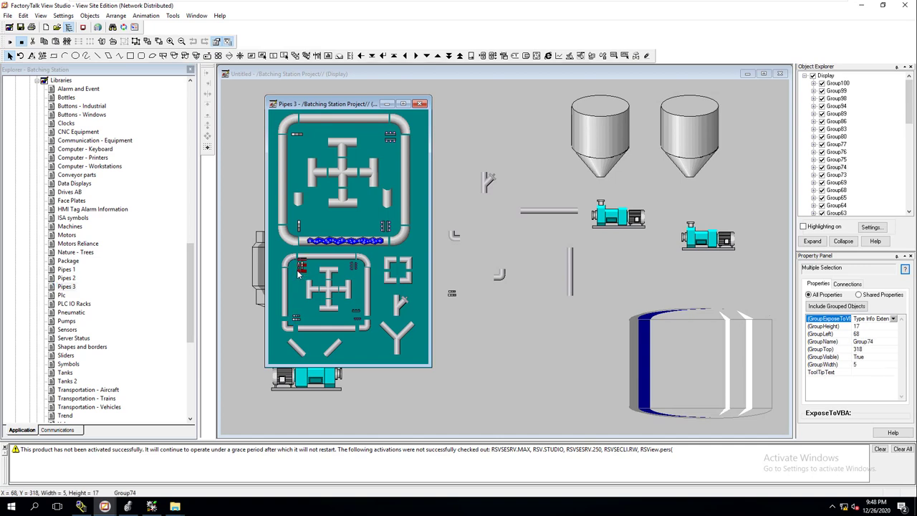
pyautogui.moveTo(298, 266); pyautogui.dragTo(446, 250)
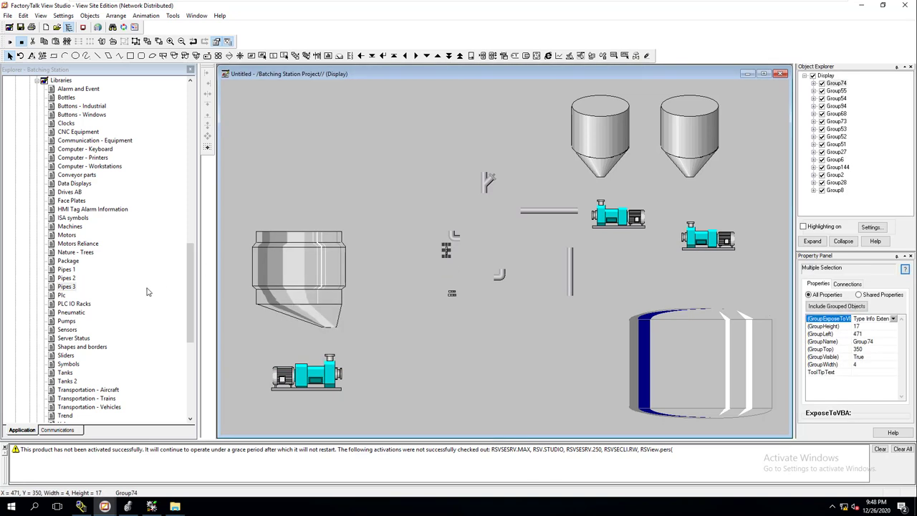
pyautogui.doubleClick(72, 287)
pyautogui.click(297, 267)
pyautogui.moveTo(298, 266); pyautogui.dragTo(440, 255)
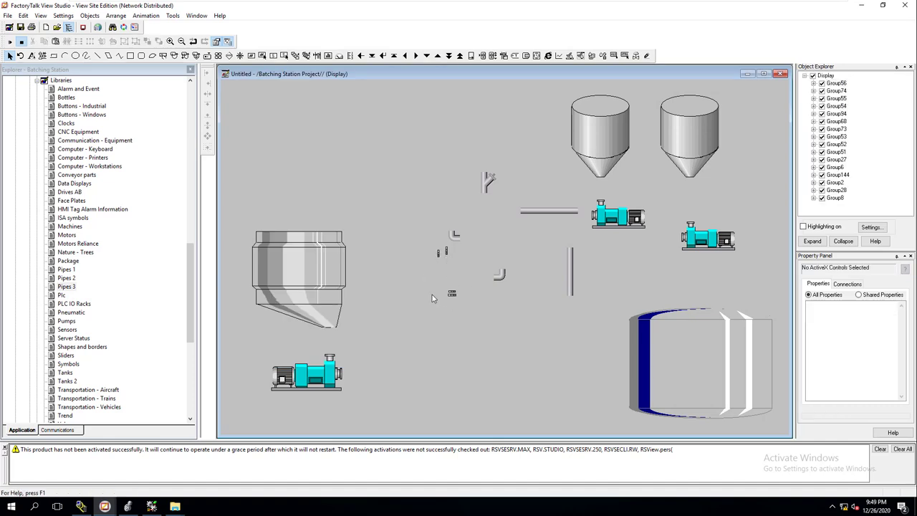
pyautogui.doubleClick(66, 287)
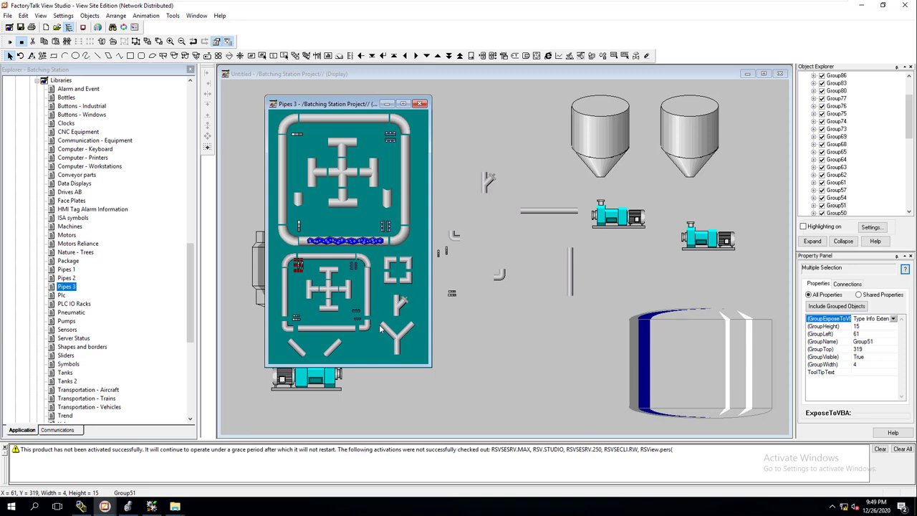
pyautogui.click(516, 335)
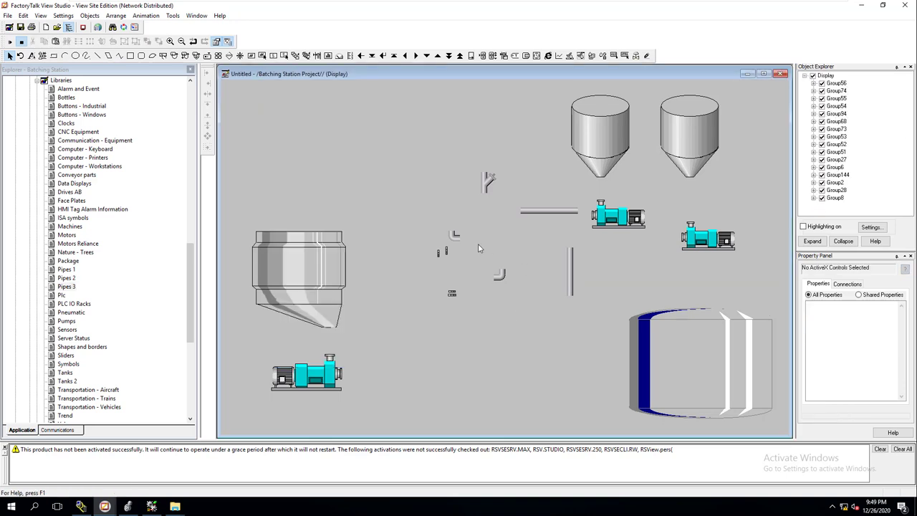
# Place a copy of the small horizontal coupling pair directly under the outlet cone of the left upper tank
pyautogui.click(571, 280)
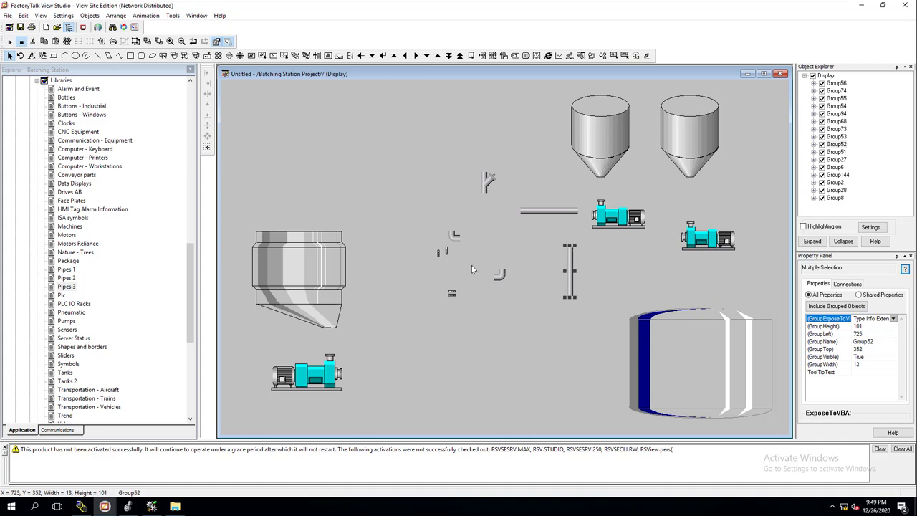
pyautogui.click(452, 296)
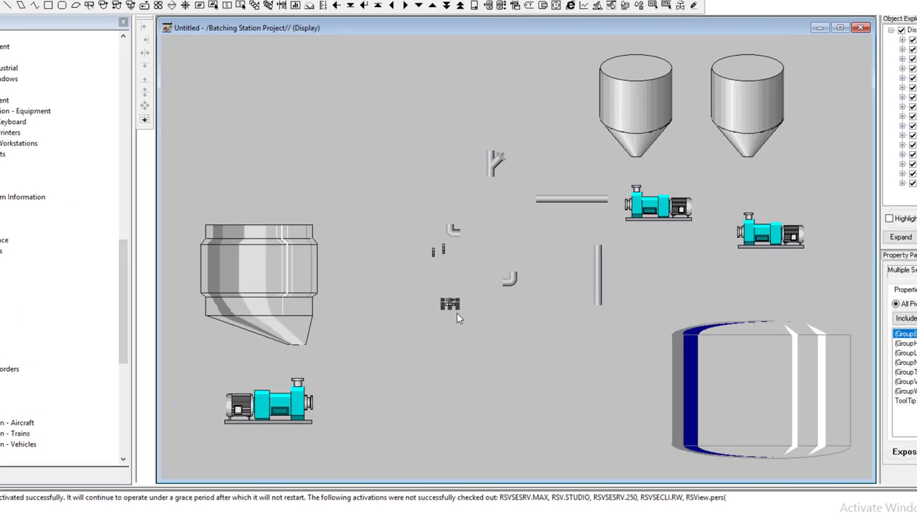
pyautogui.click(614, 228)
pyautogui.moveTo(613, 223); pyautogui.dragTo(640, 163)
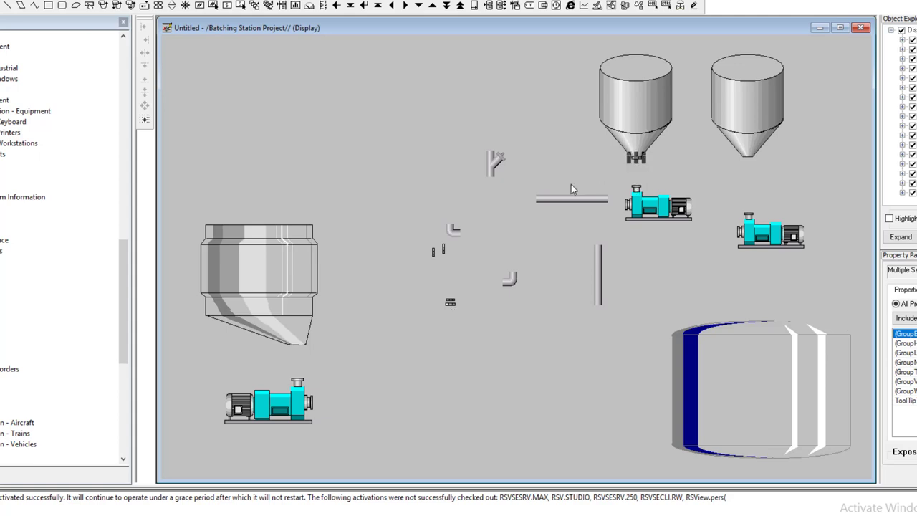
pyautogui.click(624, 166)
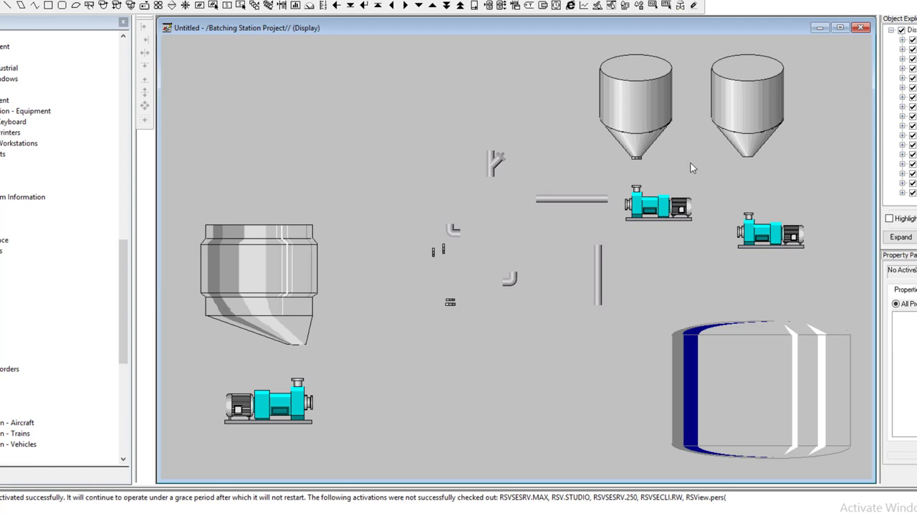
# Place another copy of the horizontal coupling pair under the right upper tank's outlet and align it level with the first one
pyautogui.click(452, 300)
pyautogui.moveTo(456, 295); pyautogui.dragTo(749, 159)
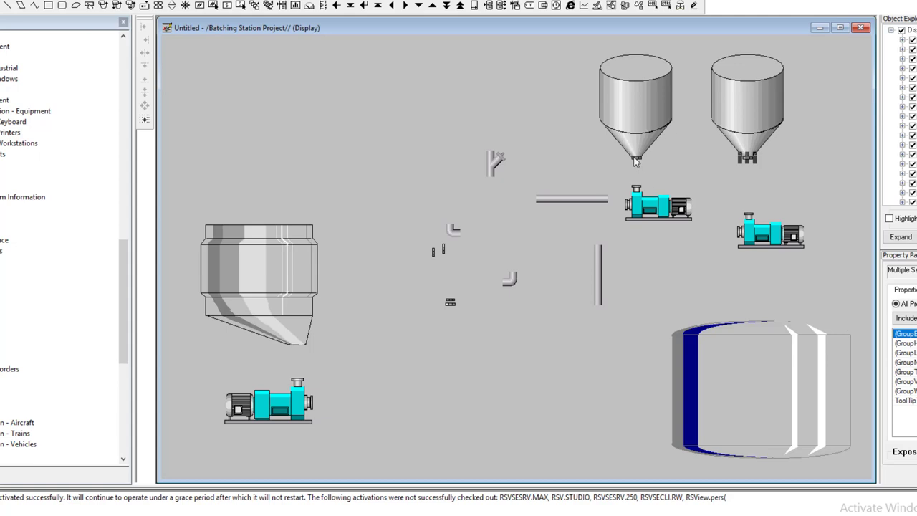
pyautogui.hotkey('ctrl', 'z')
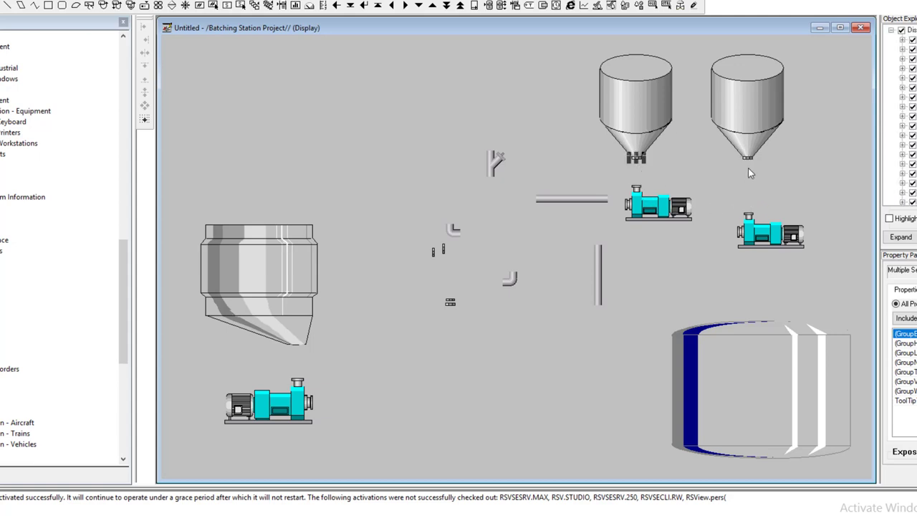
pyautogui.hotkey('ctrl', 'v')
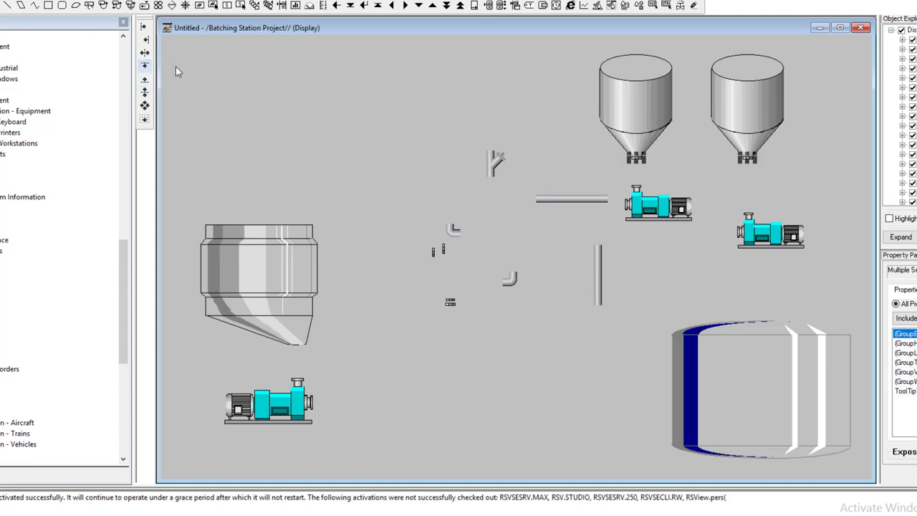
pyautogui.press('Delete')
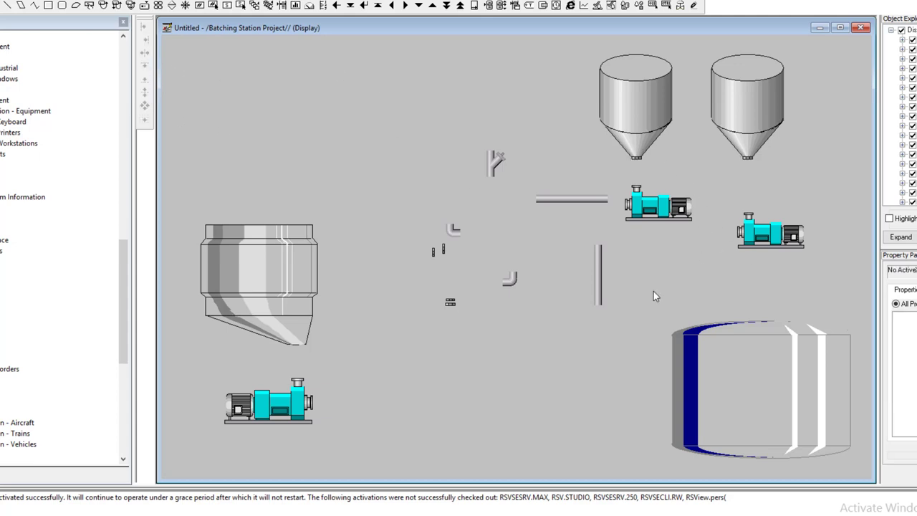
# Duplicate the vertical pipe, shorten it to a height of about 46, and fit it between the left upper tank's coupling and its pump
pyautogui.click(600, 269)
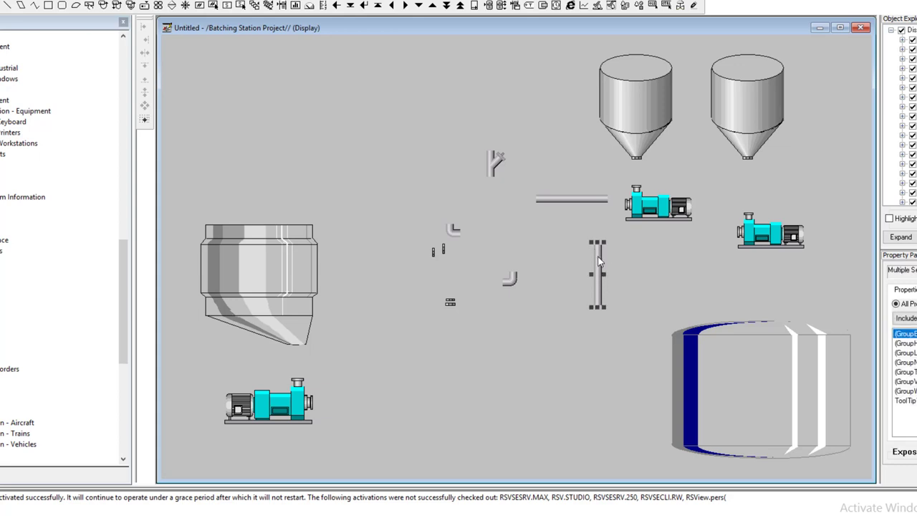
pyautogui.moveTo(600, 271); pyautogui.dragTo(647, 278)
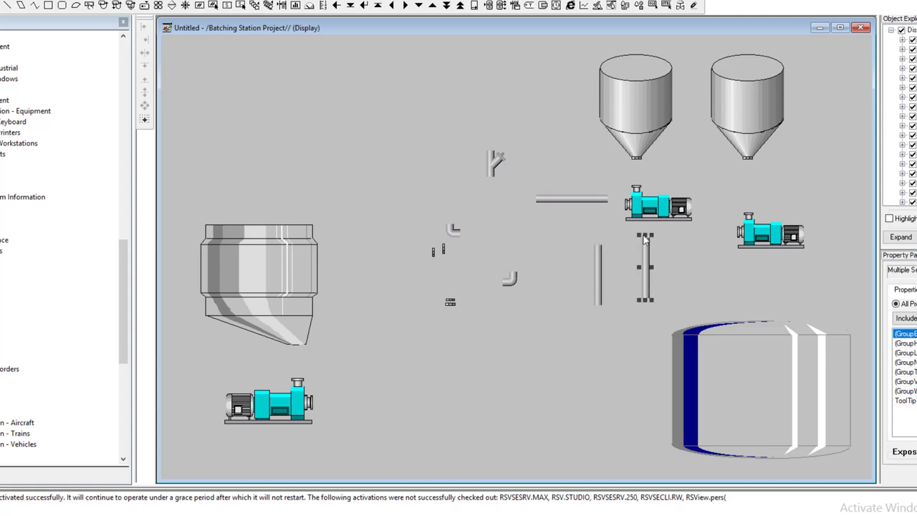
pyautogui.click(646, 244)
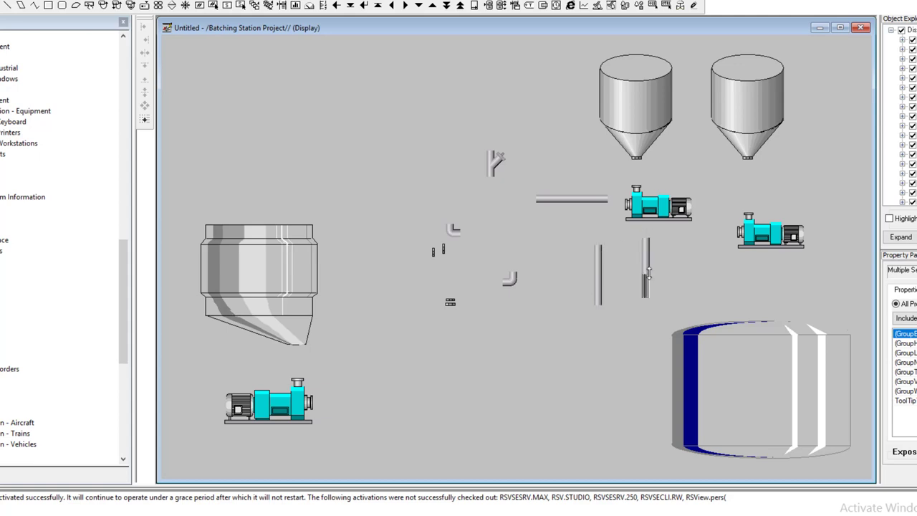
pyautogui.moveTo(645, 288); pyautogui.dragTo(637, 174)
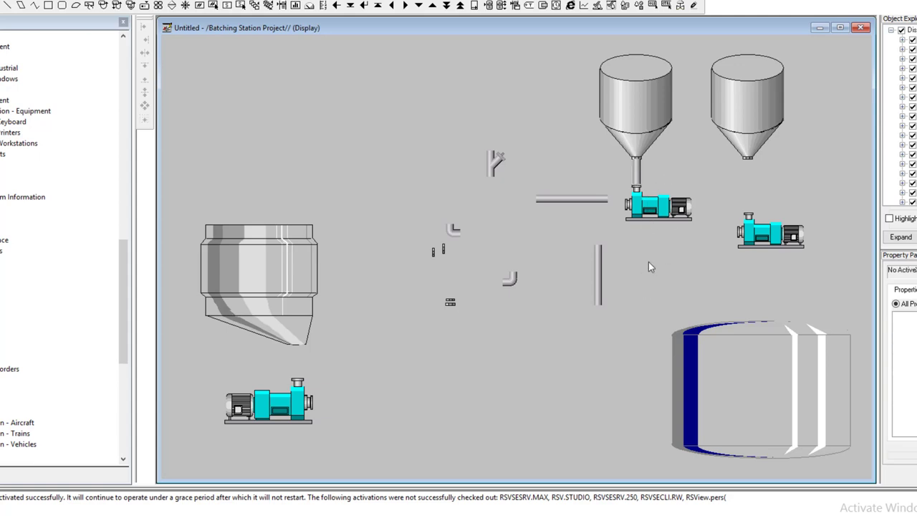
pyautogui.click(636, 183)
pyautogui.click(637, 188)
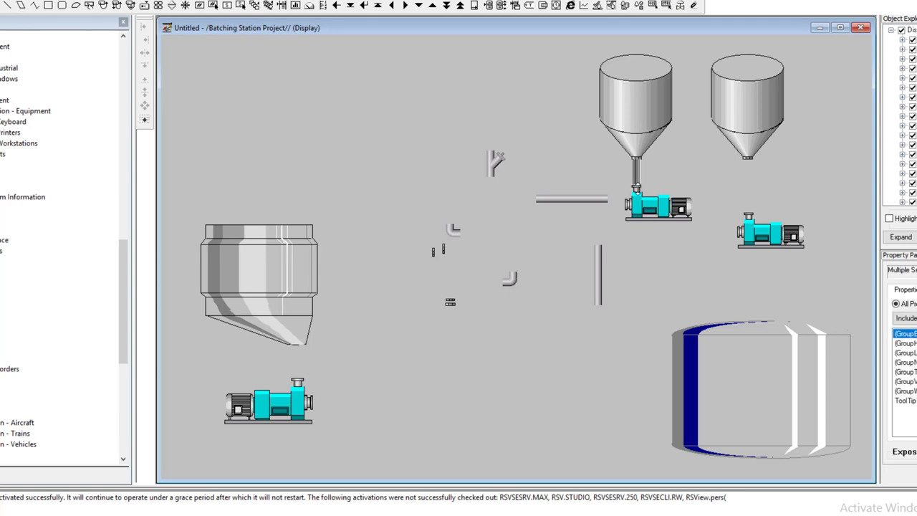
pyautogui.click(643, 258)
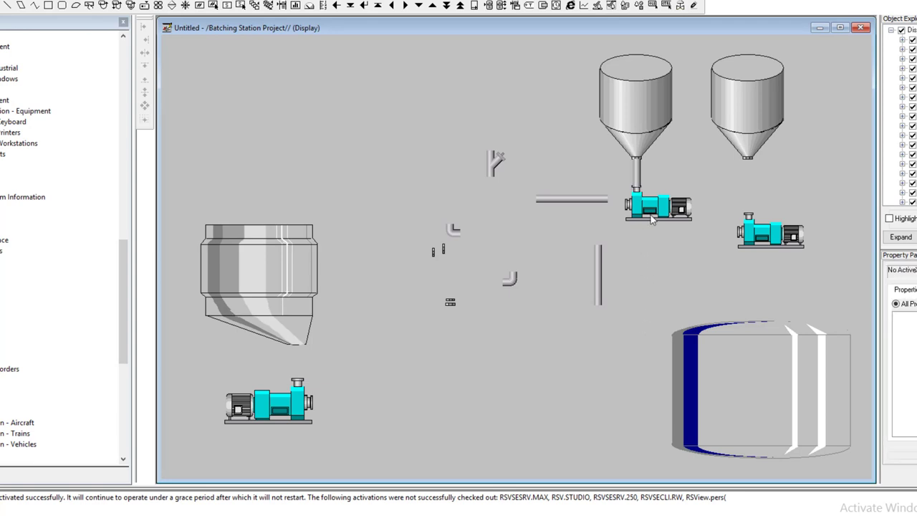
# Send the short vertical pipe under the left upper tank to the back, and delete it from the display
pyautogui.rightClick(638, 171)
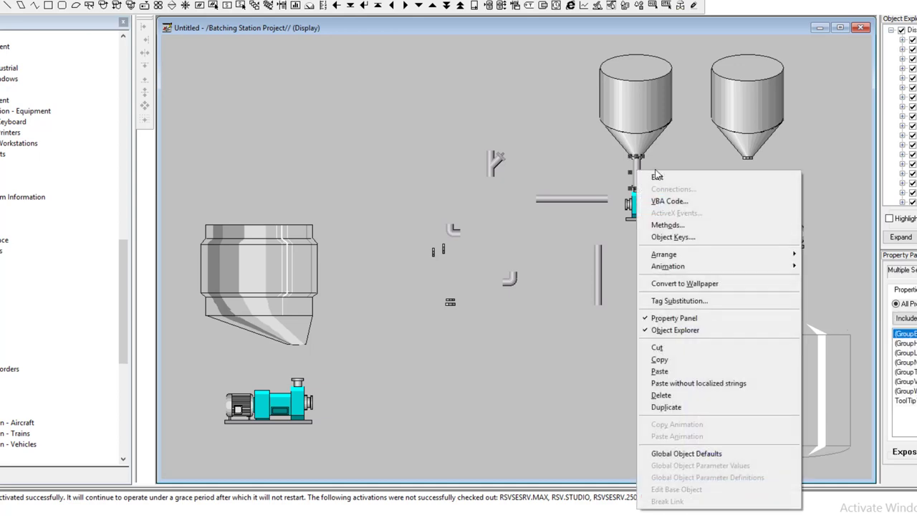
pyautogui.moveTo(686, 255)
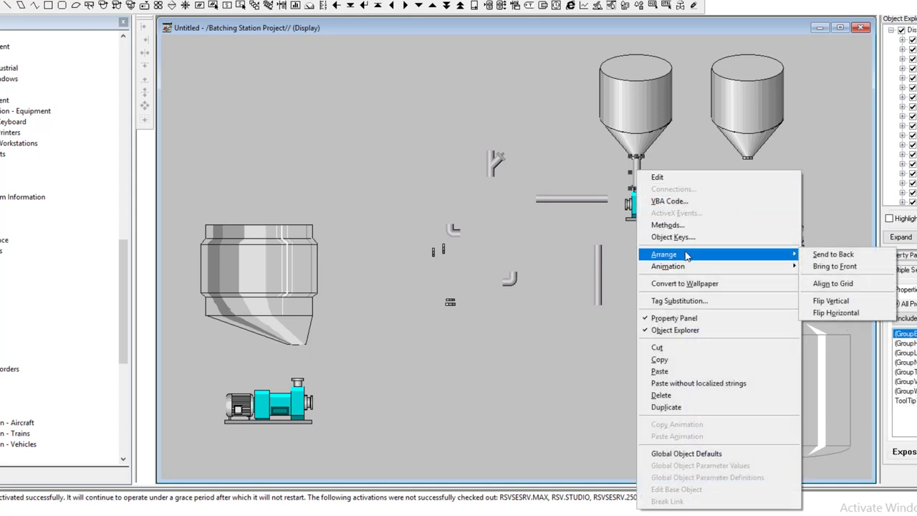
pyautogui.click(833, 255)
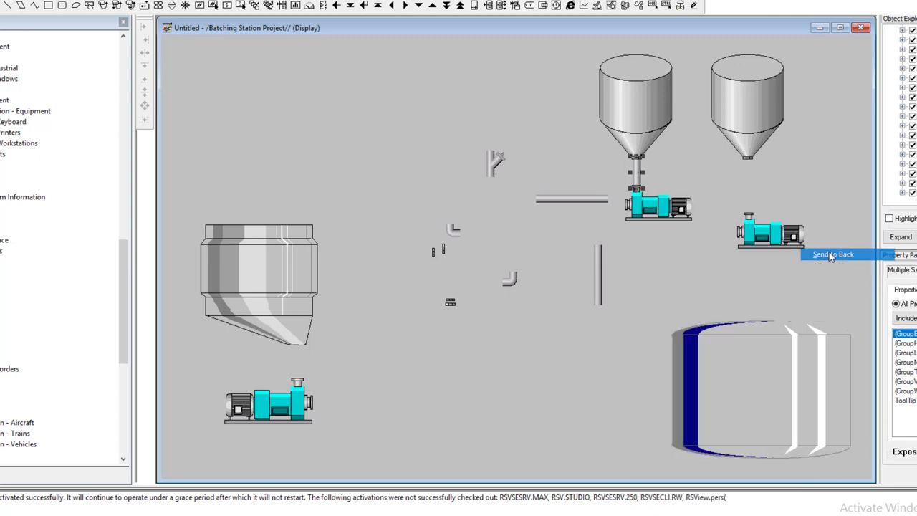
pyautogui.click(713, 174)
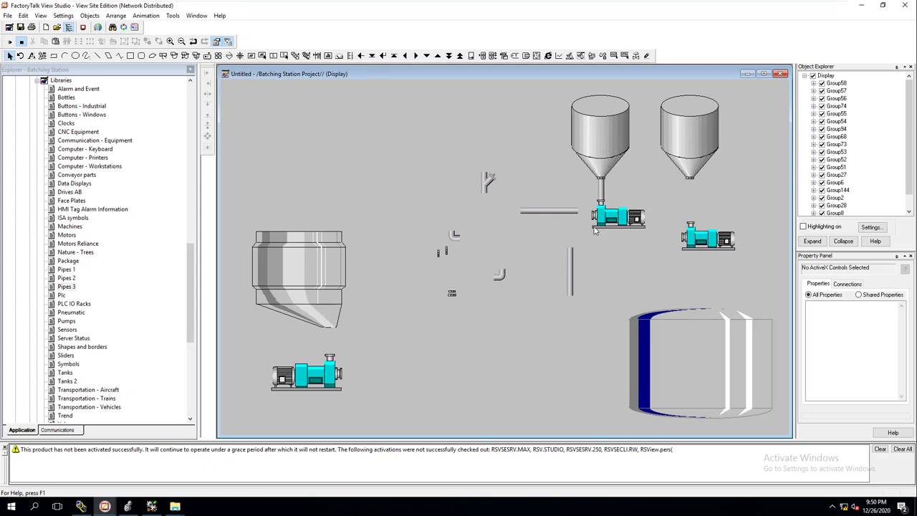
pyautogui.click(602, 196)
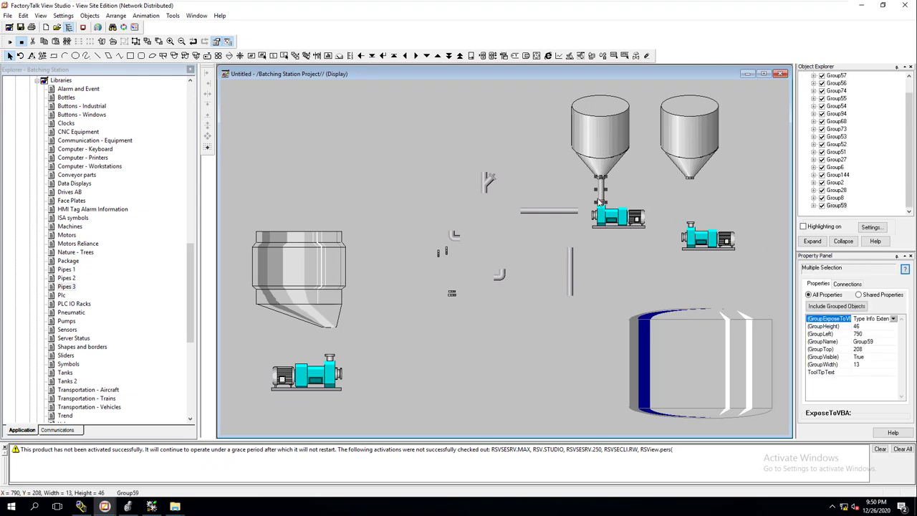
pyautogui.press('Delete')
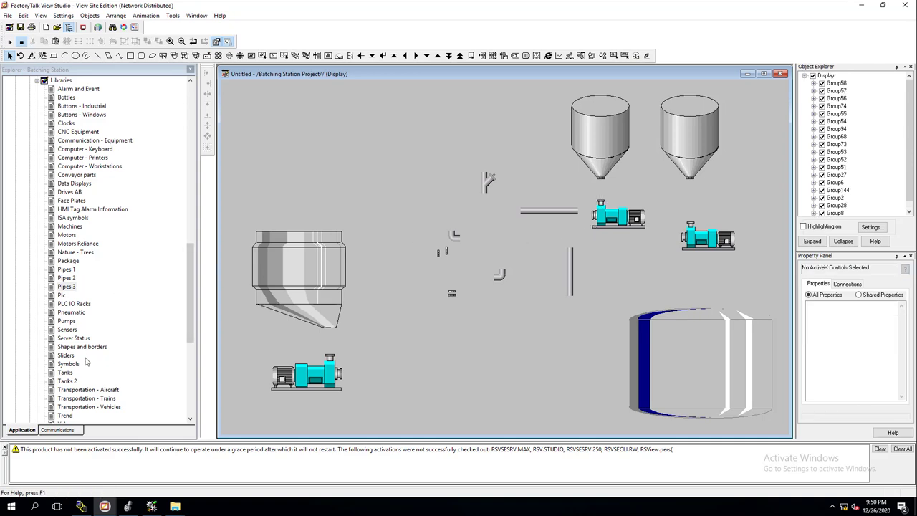
# Copy the horizontal valve symbol with the side actuator from the Valves library and place it at about X 691, Y 194
pyautogui.scroll(-2, 83, 374)
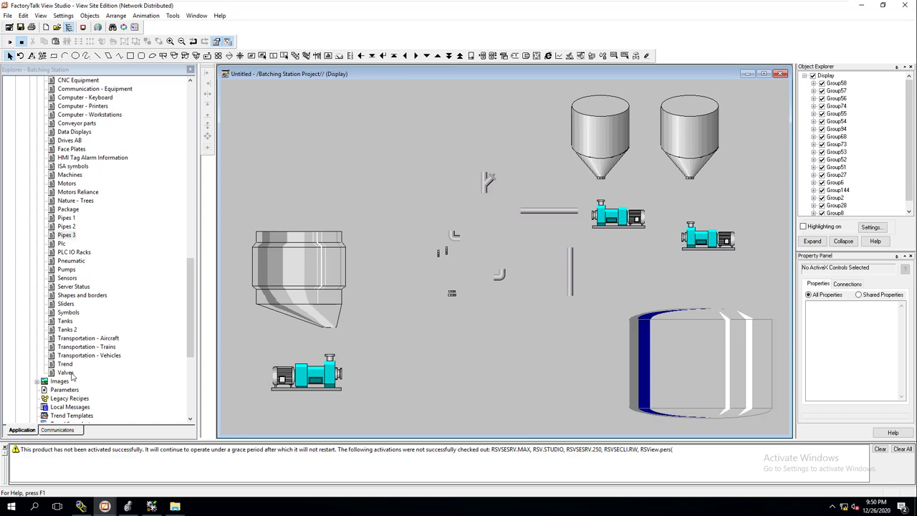
pyautogui.doubleClick(66, 372)
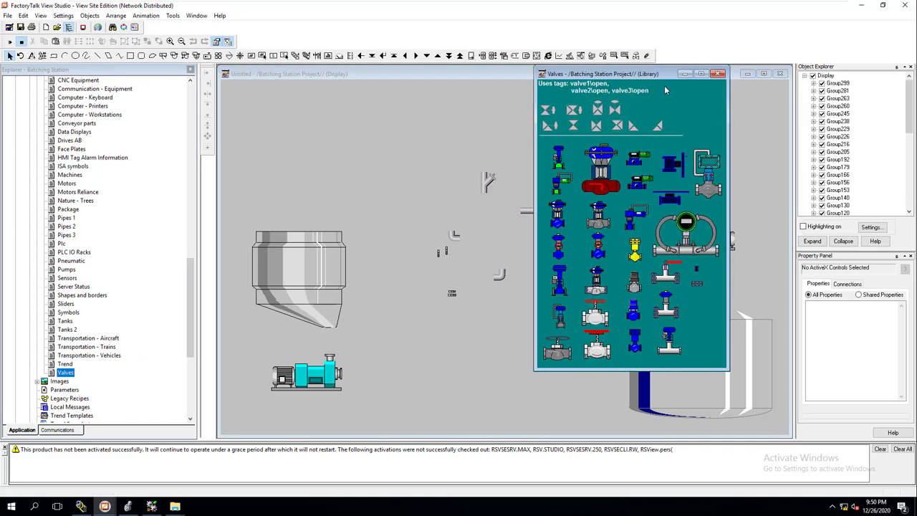
pyautogui.moveTo(659, 77); pyautogui.dragTo(390, 104)
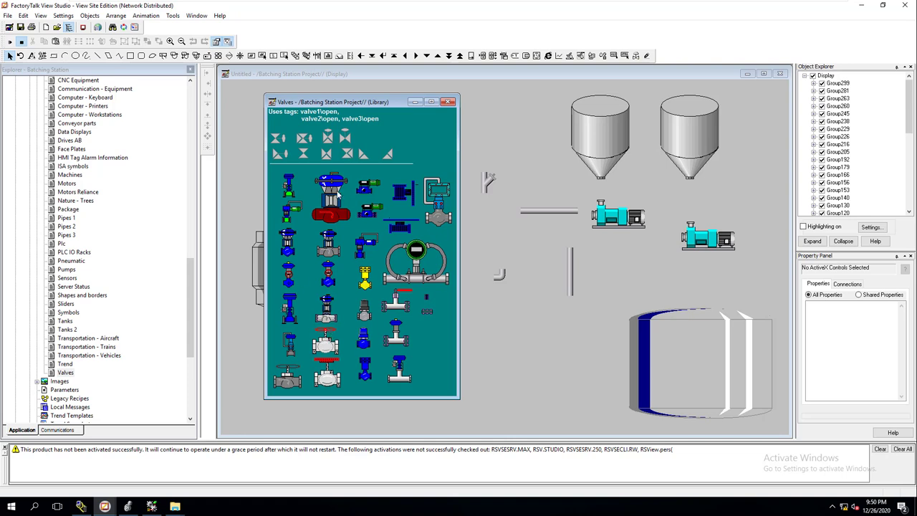
pyautogui.click(276, 142)
pyautogui.rightClick(277, 138)
pyautogui.click(304, 288)
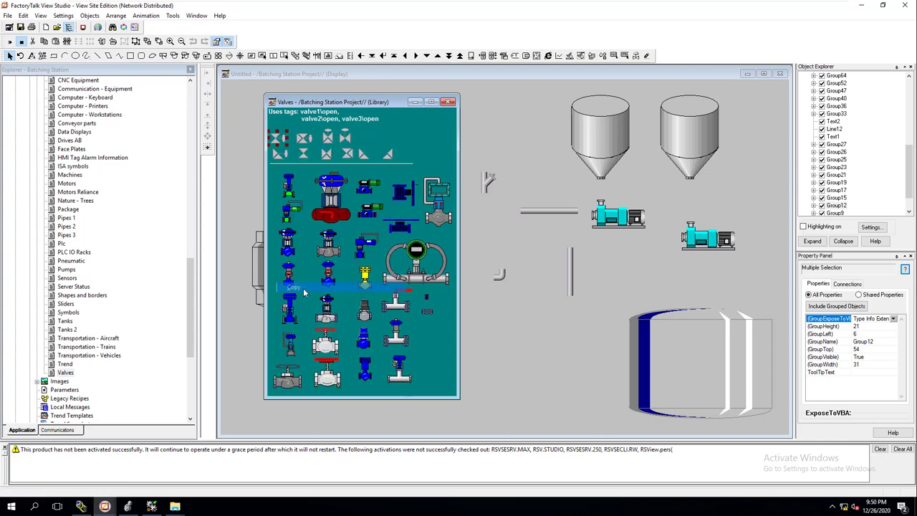
pyautogui.click(543, 137)
pyautogui.hotkey('ctrl', 'v')
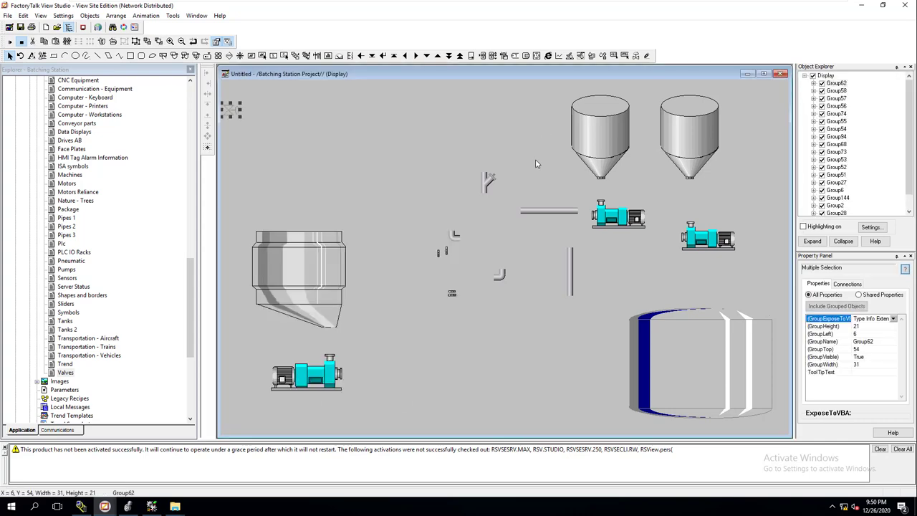
pyautogui.moveTo(231, 115); pyautogui.dragTo(558, 182)
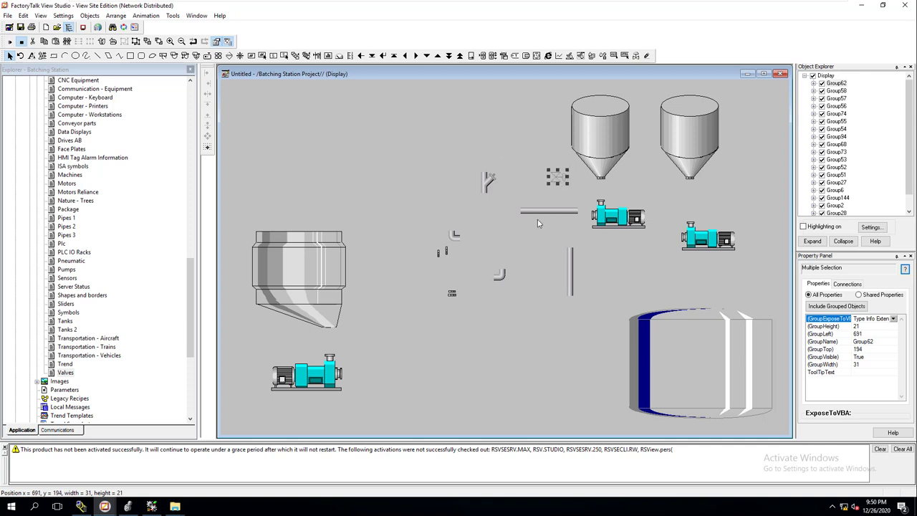
# Copy the plain vertical hourglass valve symbol from the Valves library and place it at about X 600, Y 84
pyautogui.doubleClick(69, 372)
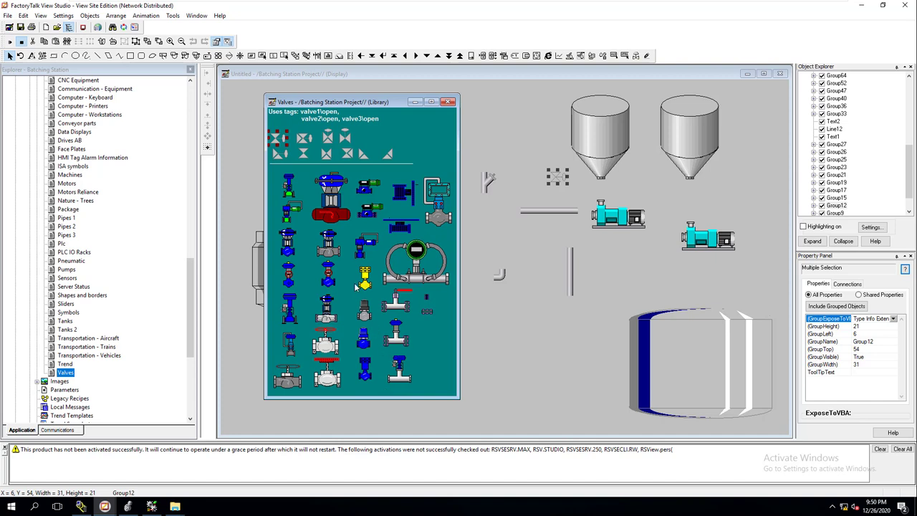
pyautogui.click(303, 155)
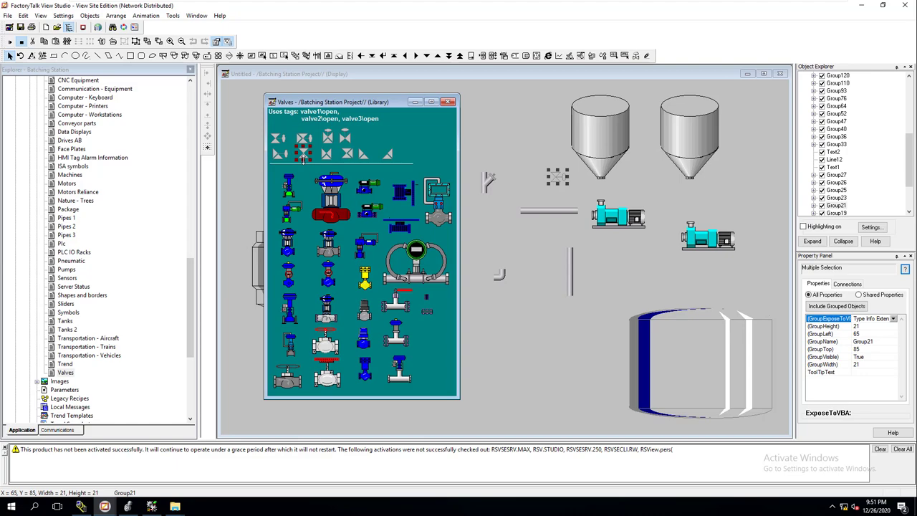
pyautogui.click(504, 154)
pyautogui.hotkey('ctrl', 'v')
pyautogui.moveTo(268, 134); pyautogui.dragTo(518, 130)
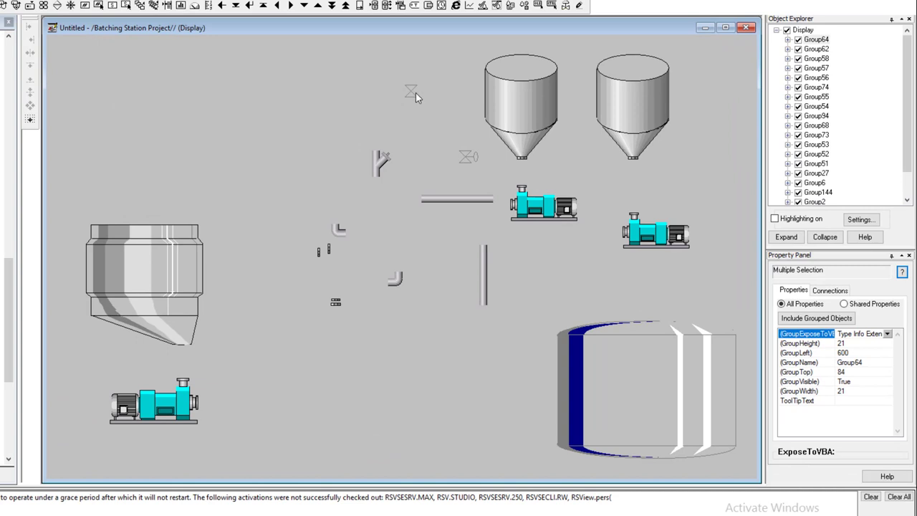
# Edit the plain hourglass valve group and set its upper triangle's back color to gray 00808080
pyautogui.rightClick(415, 92)
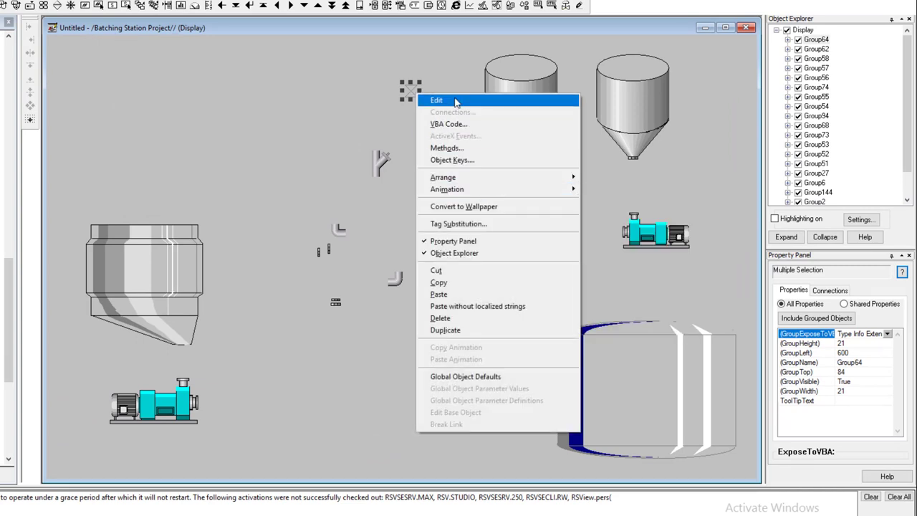
pyautogui.click(453, 99)
pyautogui.click(411, 94)
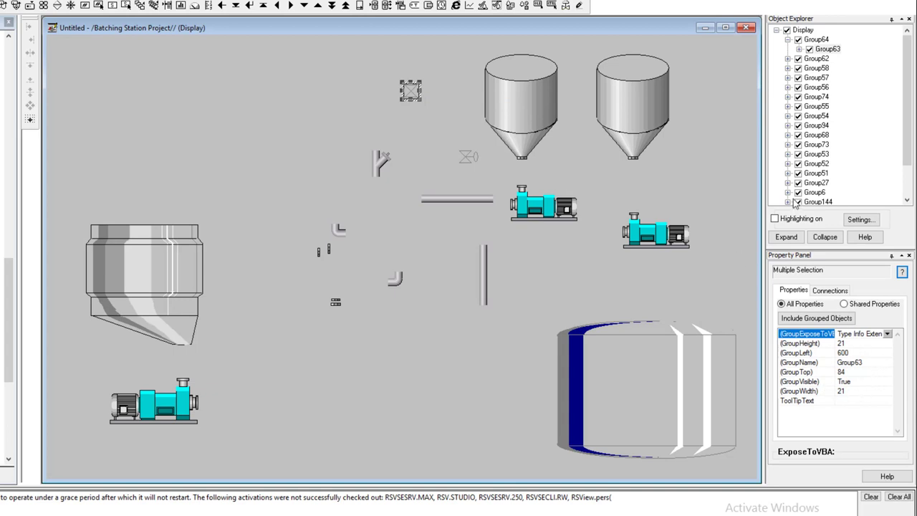
pyautogui.doubleClick(412, 92)
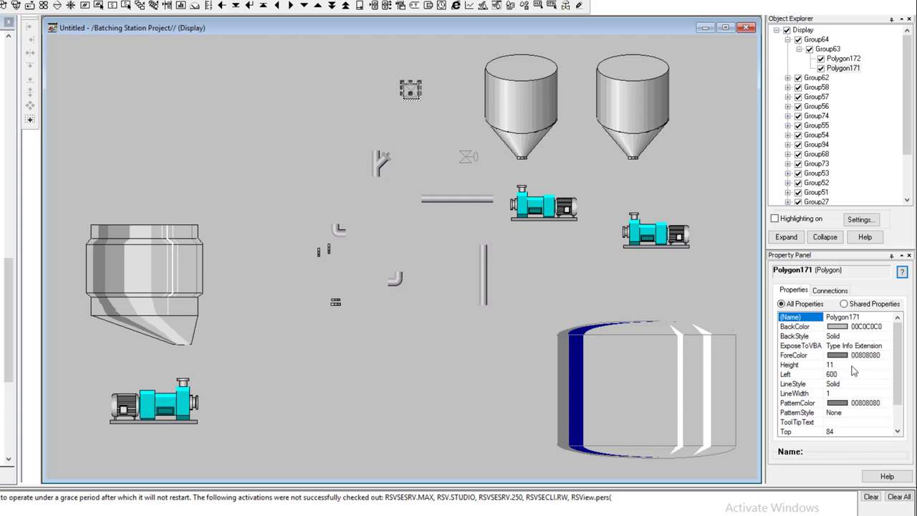
pyautogui.click(842, 328)
pyautogui.click(896, 328)
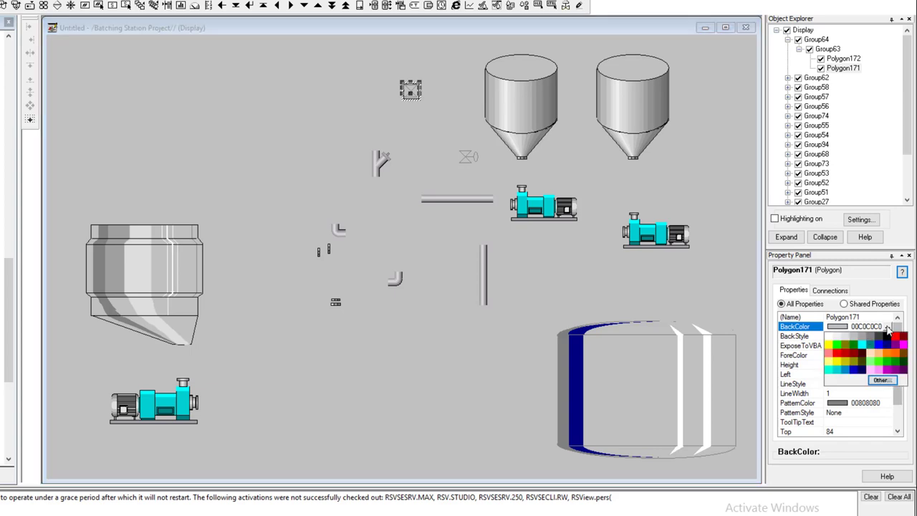
pyautogui.click(874, 338)
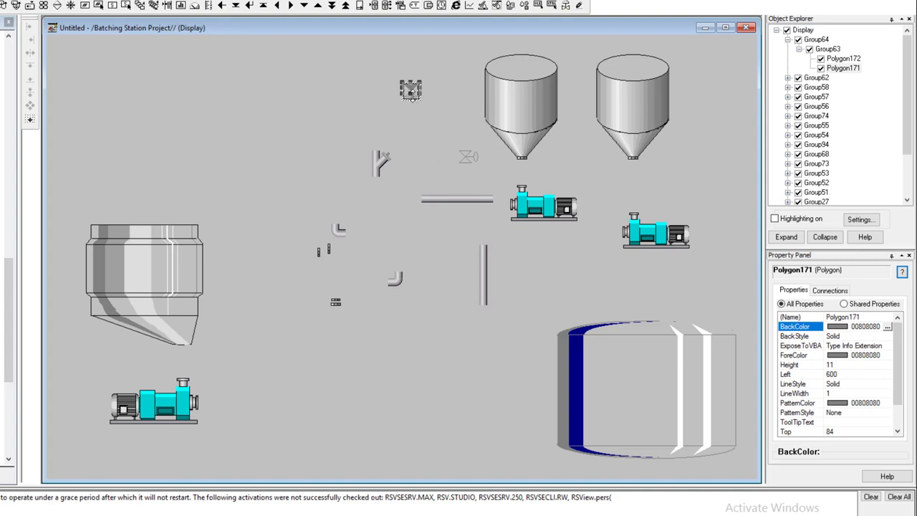
# Set the back color of the plain hourglass valve's lower triangle to gray 00808080 and finish editing the group
pyautogui.click(418, 100)
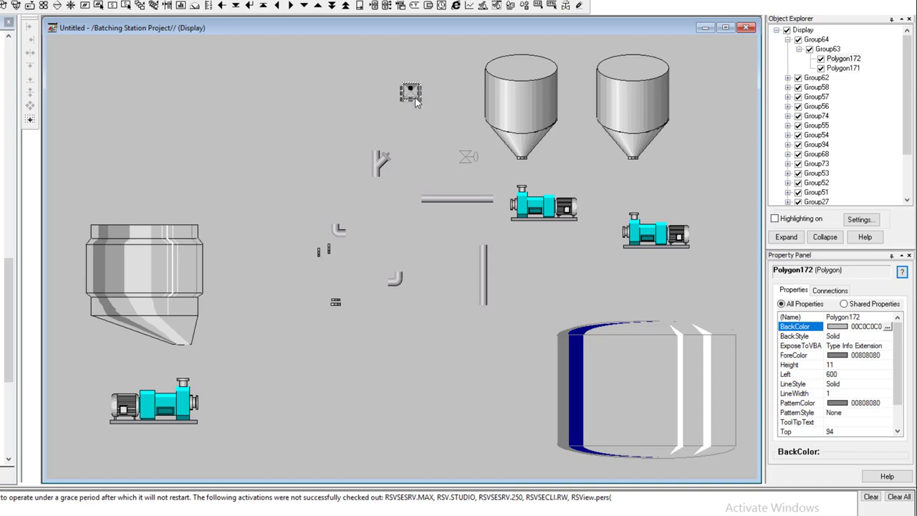
pyautogui.click(887, 326)
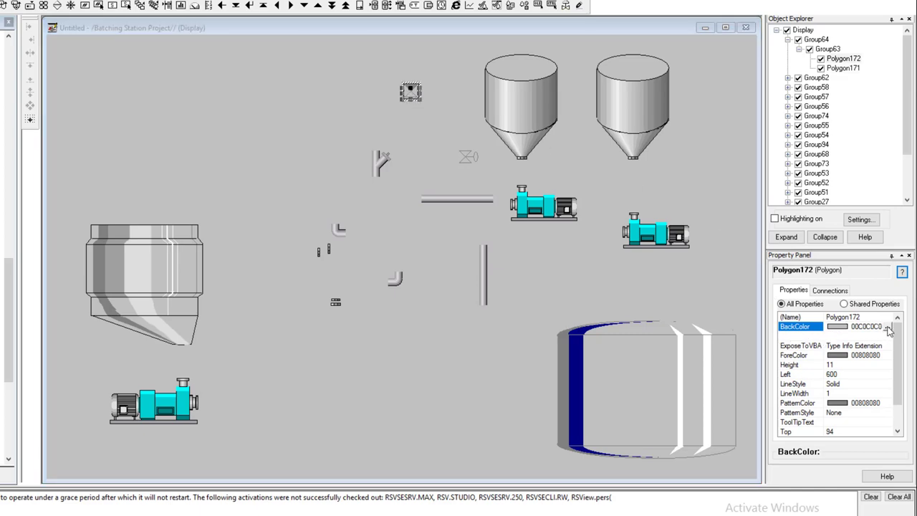
pyautogui.click(872, 339)
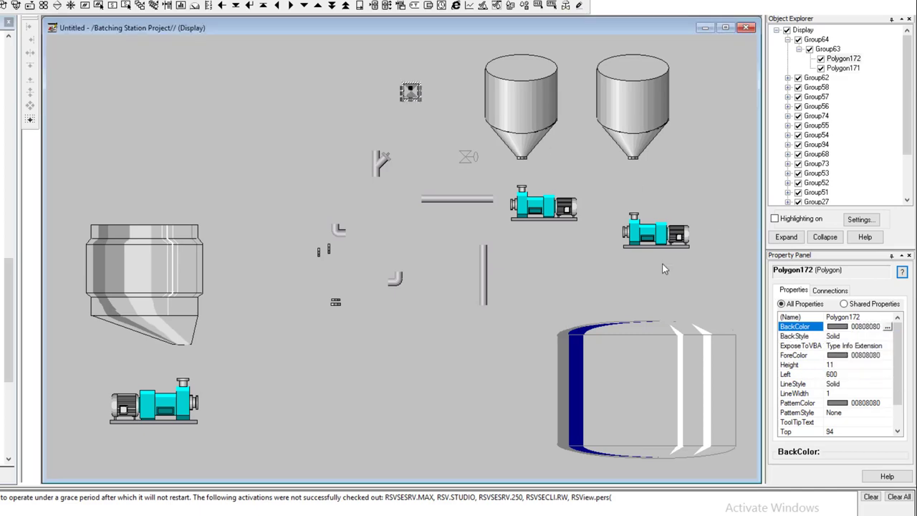
pyautogui.click(416, 140)
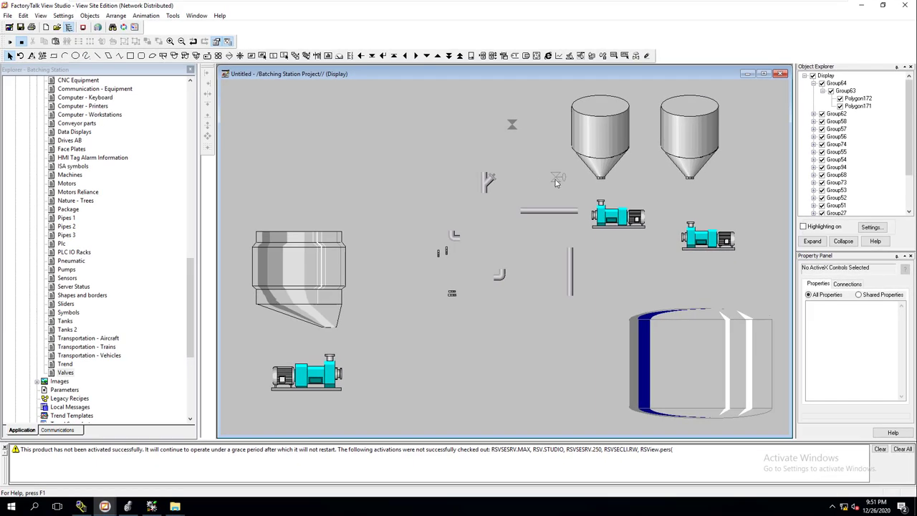
# Edit the valve with the side actuator and set its upper triangle's back color to gray 00808080
pyautogui.click(508, 129)
pyautogui.click(559, 180)
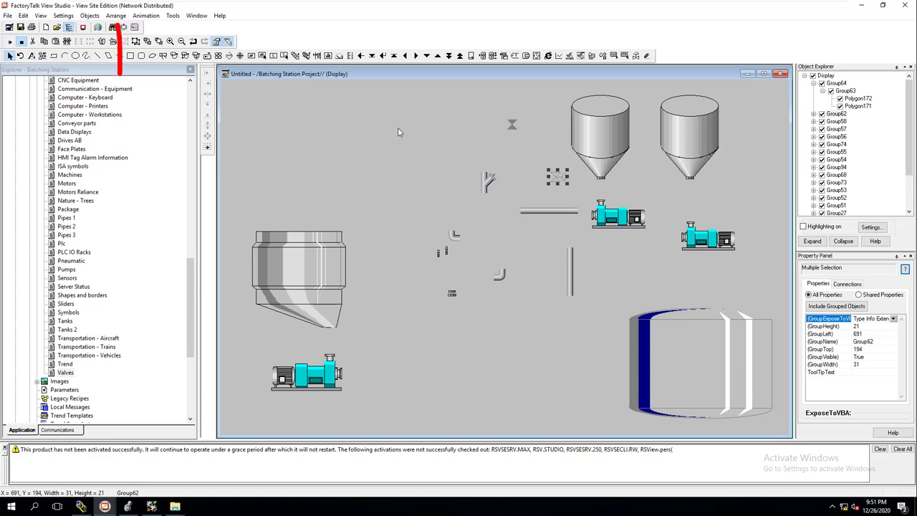
pyautogui.click(171, 42)
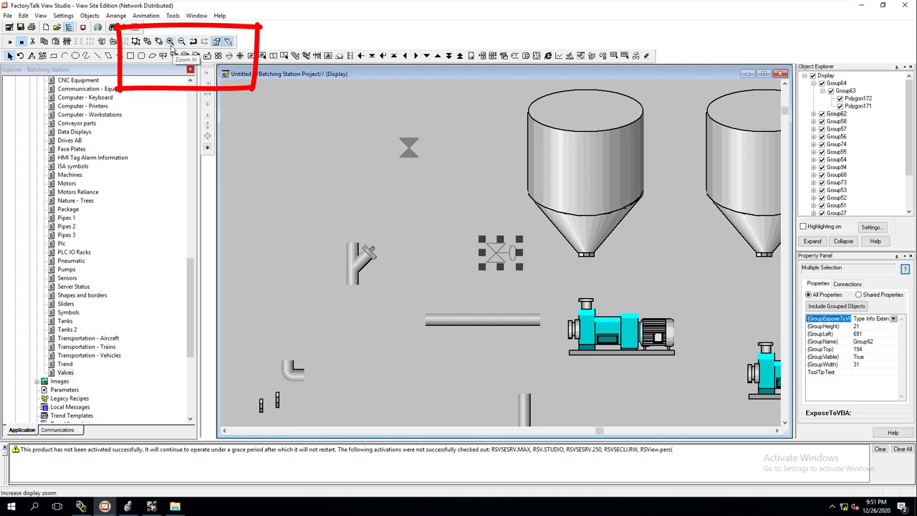
pyautogui.doubleClick(500, 250)
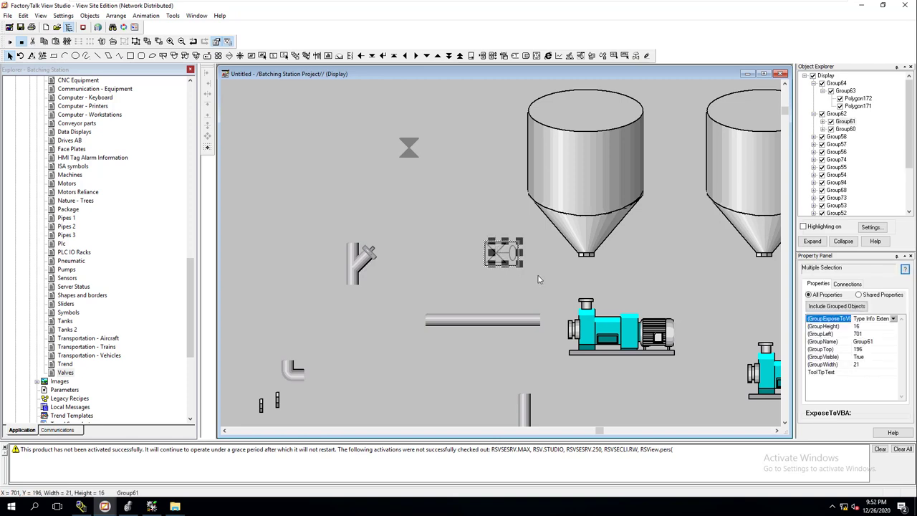
pyautogui.click(499, 249)
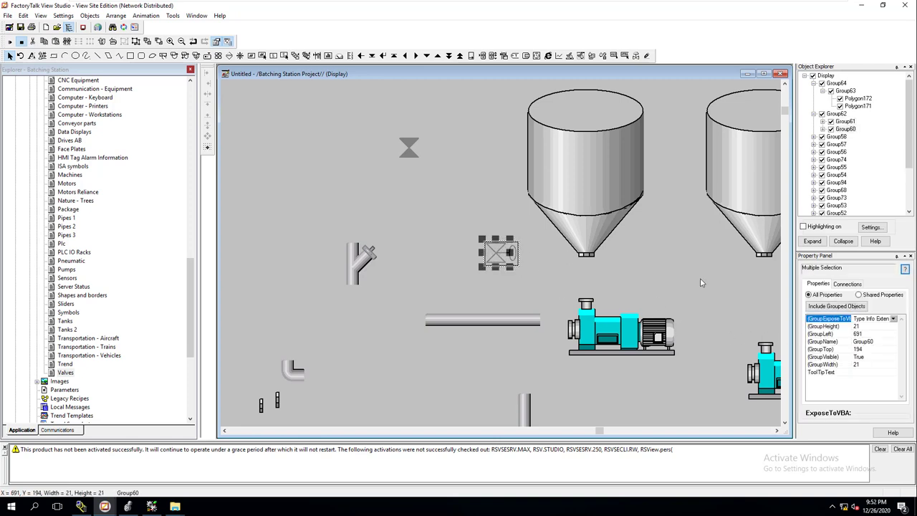
pyautogui.click(496, 250)
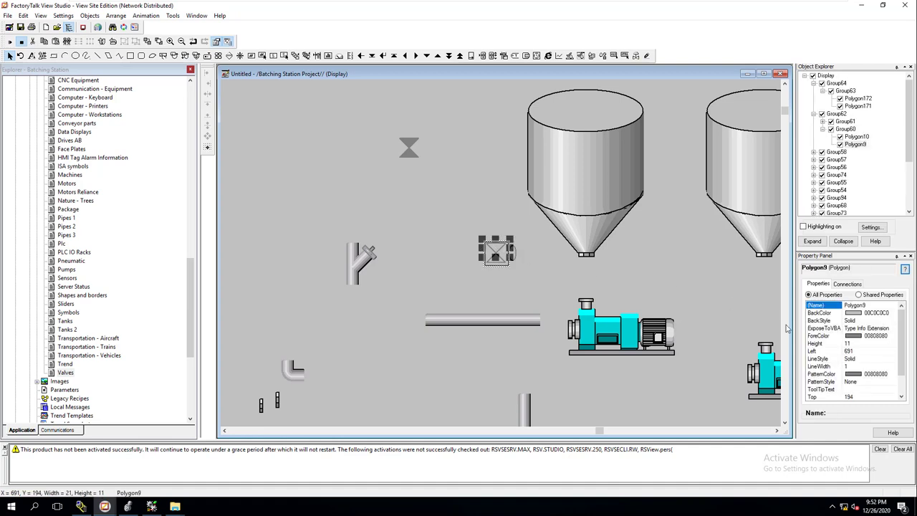
pyautogui.click(860, 315)
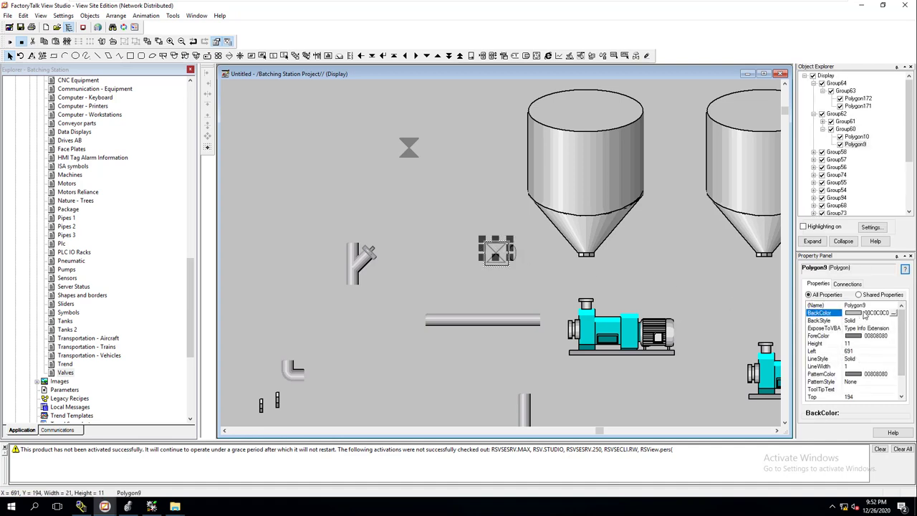
pyautogui.click(893, 314)
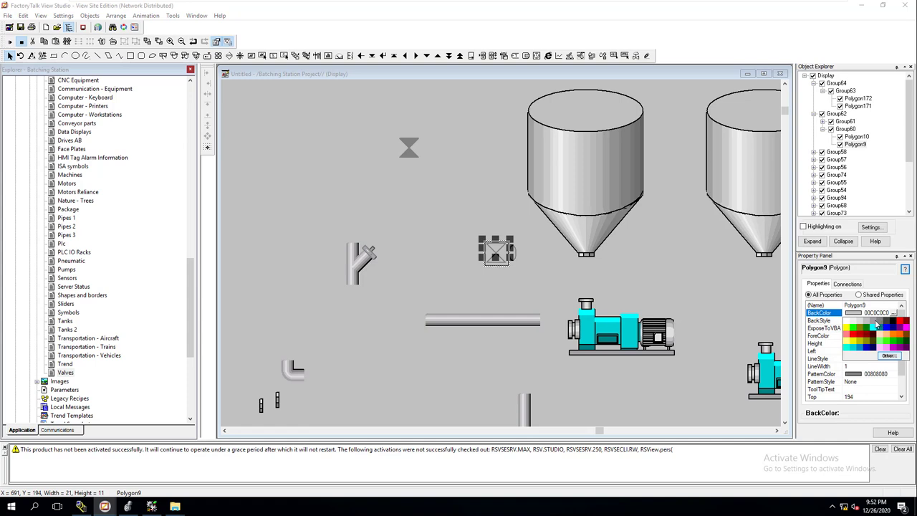
pyautogui.click(876, 323)
# Give the lower triangle of the side-actuator valve the gray back color 00808080 and leave group editing
pyautogui.click(504, 264)
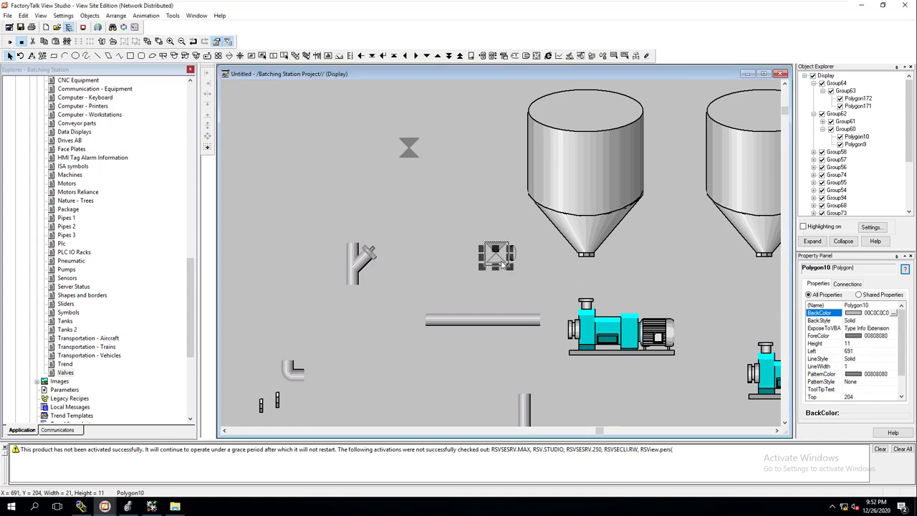
pyautogui.click(894, 314)
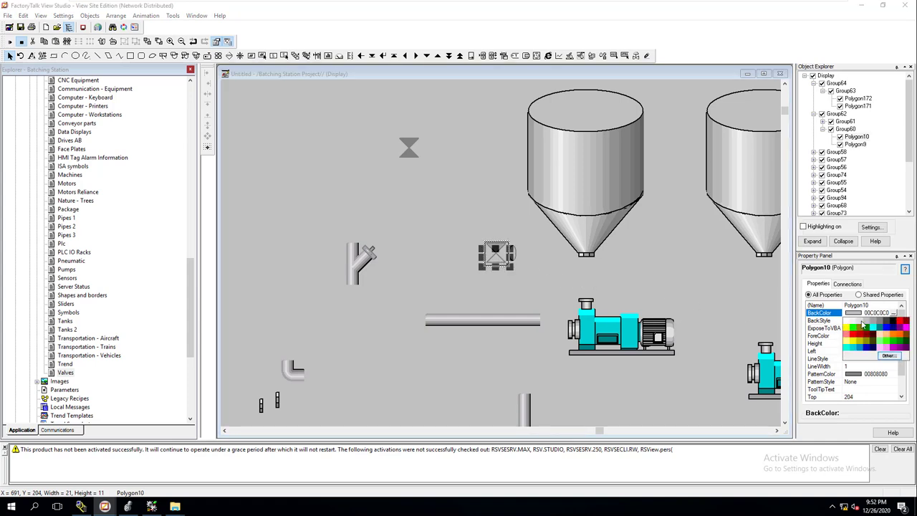
pyautogui.click(873, 324)
pyautogui.click(535, 271)
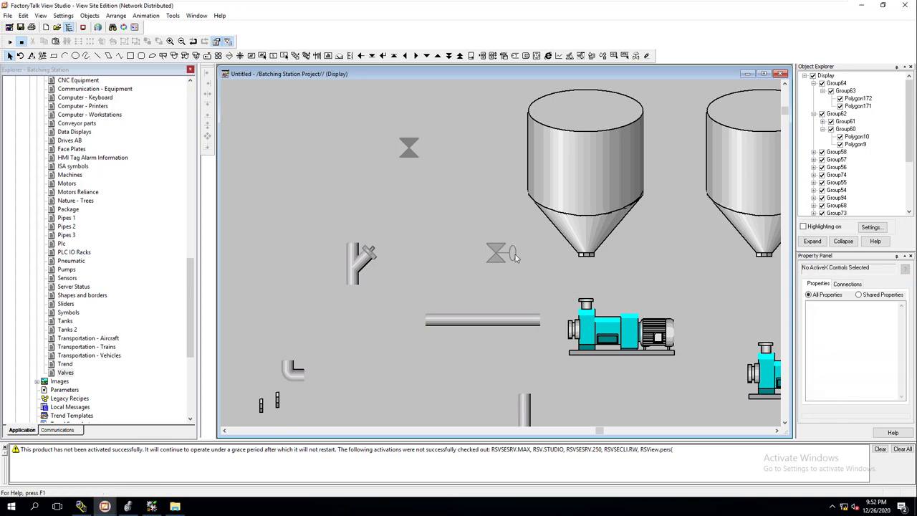
pyautogui.click(516, 258)
pyautogui.moveTo(516, 258); pyautogui.dragTo(513, 255)
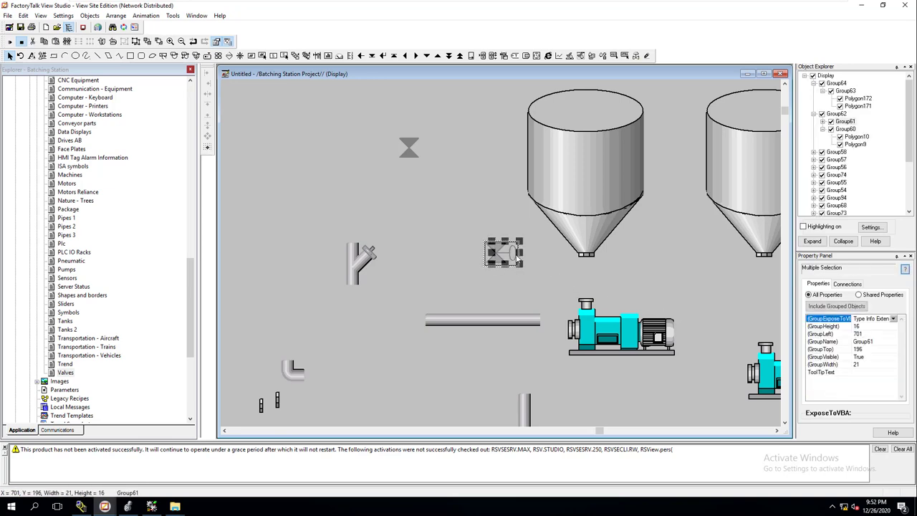
pyautogui.click(479, 245)
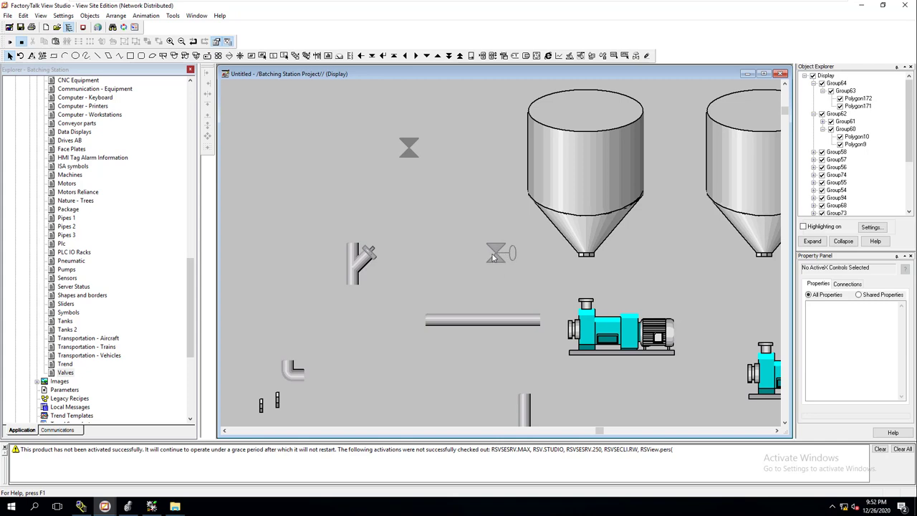
pyautogui.click(499, 258)
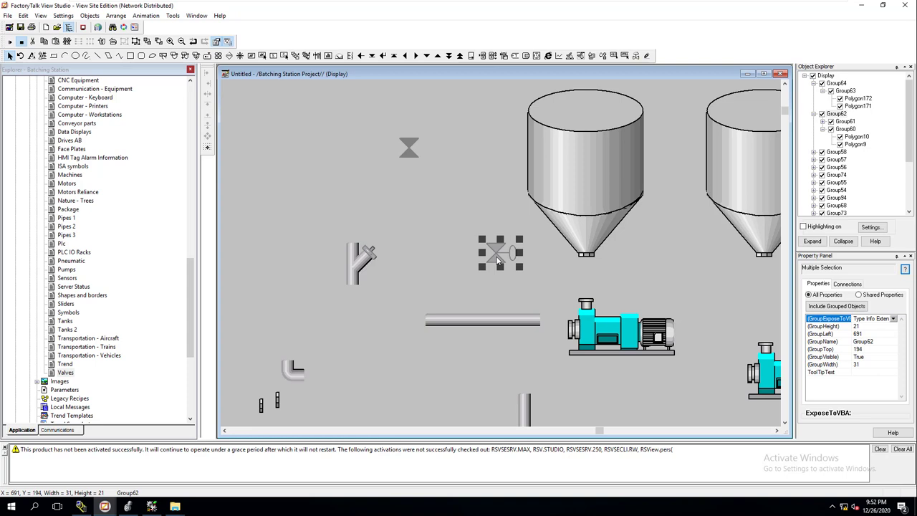
pyautogui.click(430, 222)
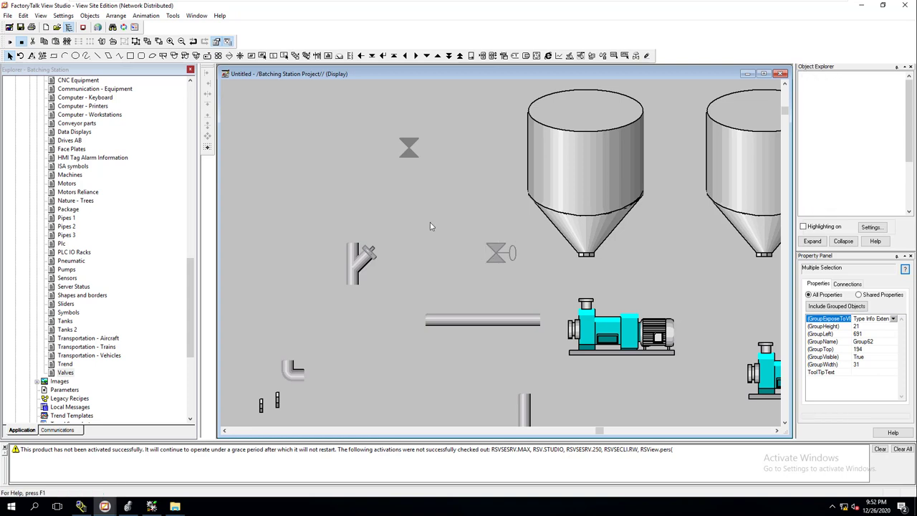
# Shift the side-actuator valve slightly up and left, and place a copy of it at about X 631, Y 354
pyautogui.click(181, 41)
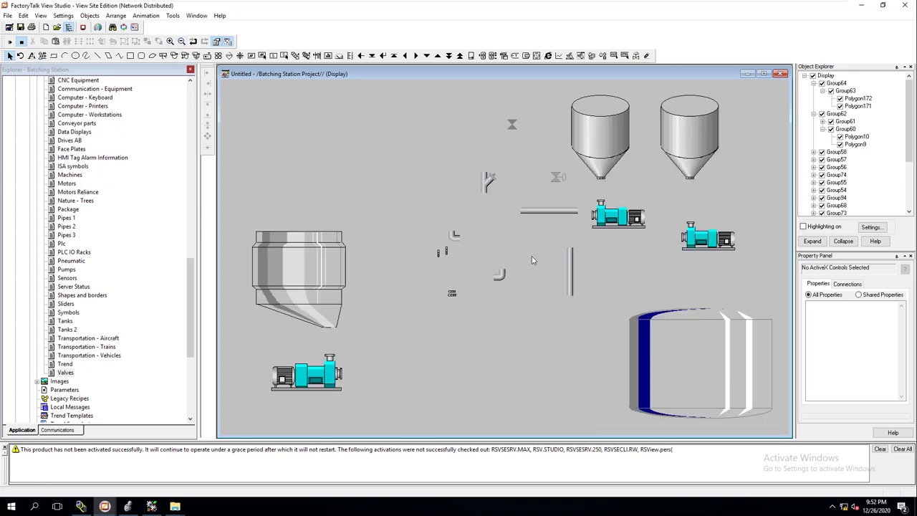
pyautogui.click(560, 179)
pyautogui.moveTo(560, 182)
pyautogui.mouseDown()
pyautogui.moveTo(606, 188)
pyautogui.moveTo(548, 178)
pyautogui.mouseUp()
pyautogui.rightClick(549, 177)
pyautogui.click(573, 324)
pyautogui.rightClick(517, 187)
pyautogui.click(544, 255)
pyautogui.moveTo(554, 182); pyautogui.dragTo(520, 252)
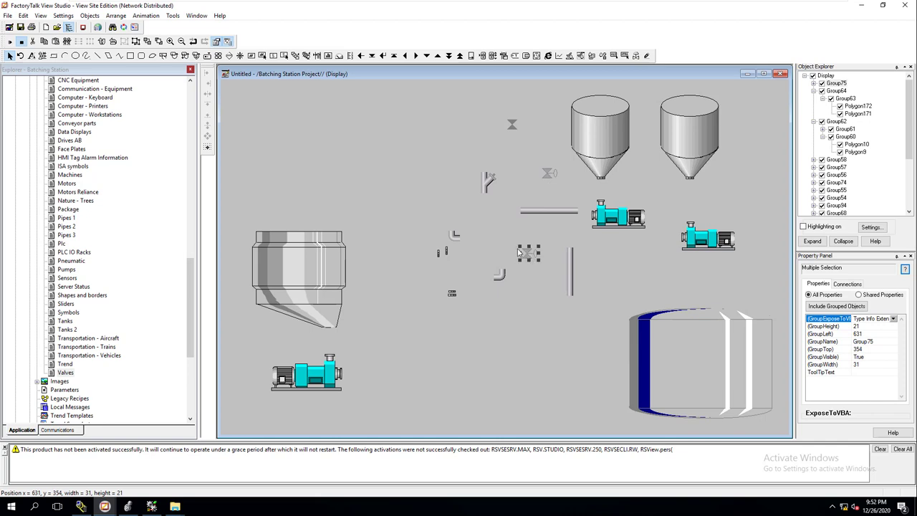
# Shrink the copied side-actuator valve to about 22 by 13 and place it between the left upper tank and its pump at about X 788, Y 224
pyautogui.click(170, 40)
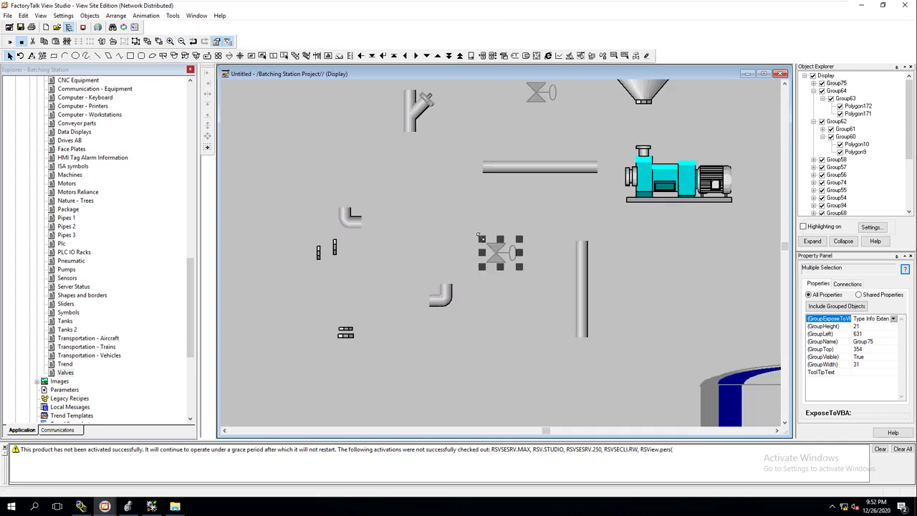
pyautogui.moveTo(482, 239); pyautogui.dragTo(647, 128)
pyautogui.click(520, 284)
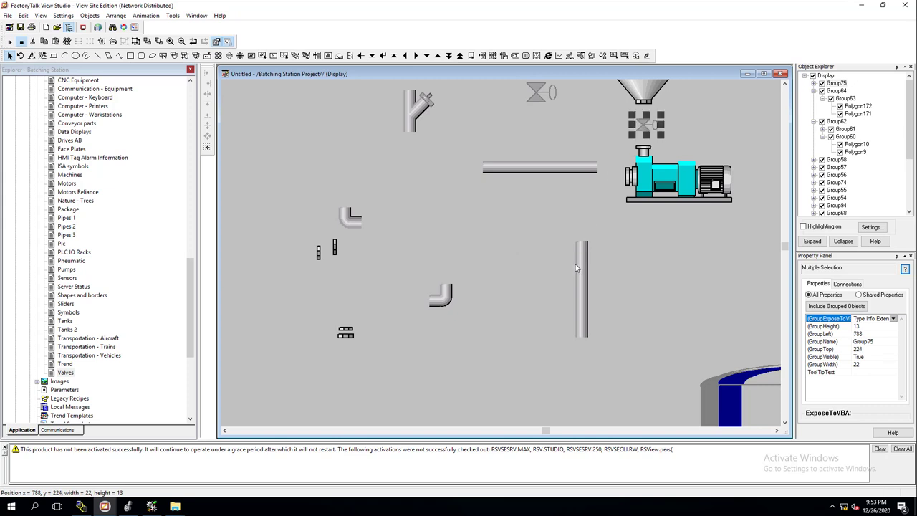
# Duplicate the vertical pipe, shorten it to a height of about 20, and place it under the left upper tank's coupling at about X 790, Y 206
pyautogui.click(583, 272)
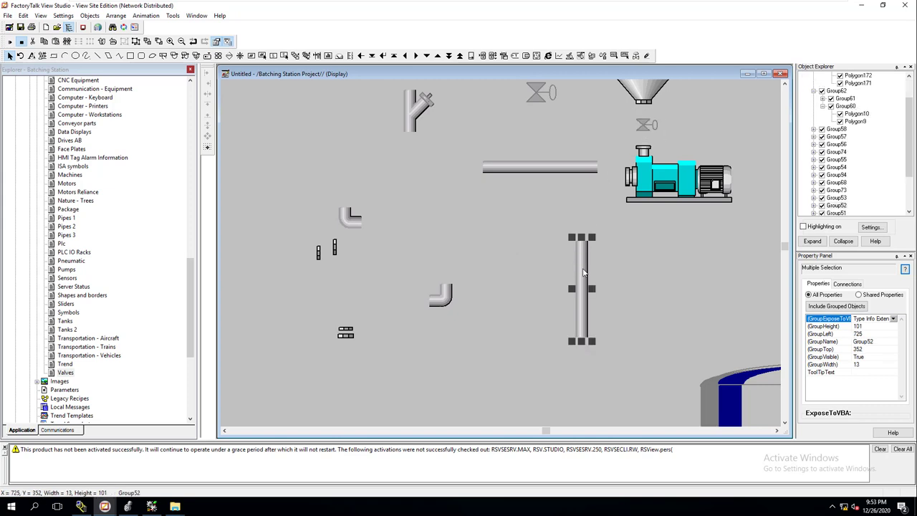
pyautogui.hotkey('ctrl', 'd')
pyautogui.moveTo(605, 275); pyautogui.dragTo(622, 289)
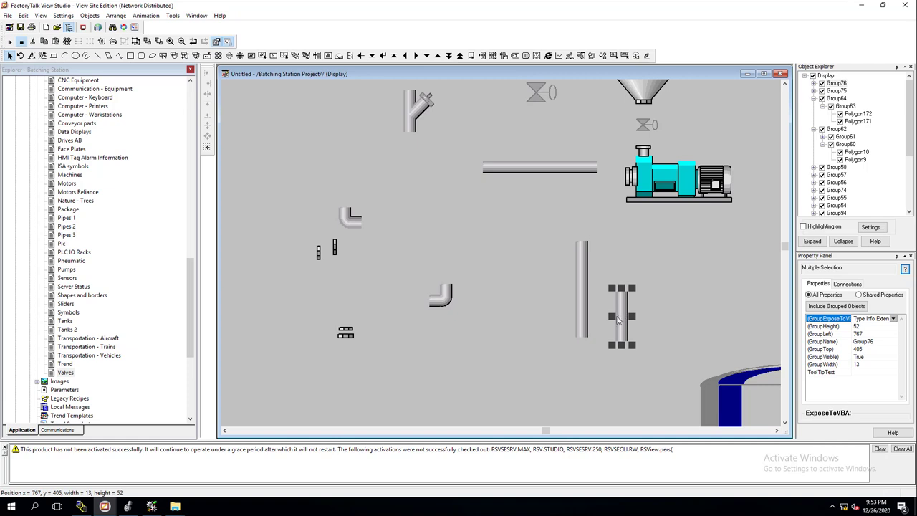
pyautogui.moveTo(622, 289); pyautogui.dragTo(647, 123)
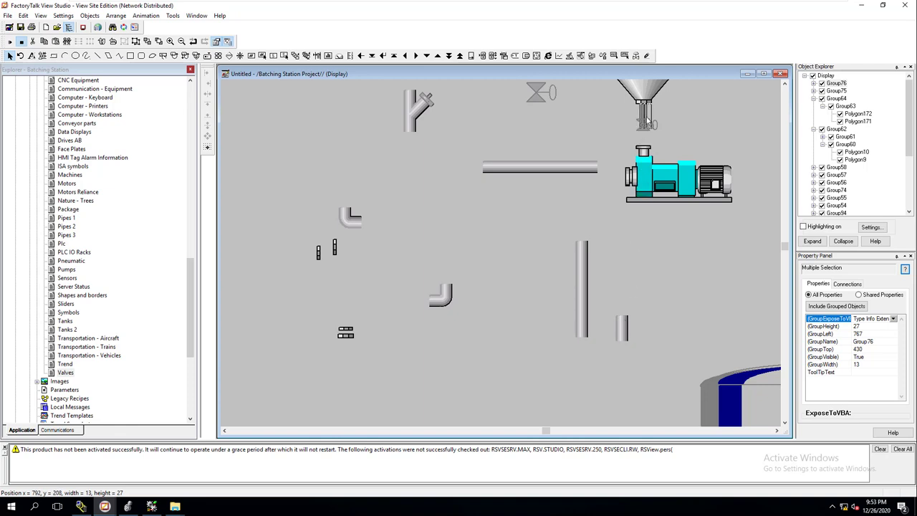
pyautogui.moveTo(646, 119); pyautogui.dragTo(645, 122)
# Send the short pipe under the left upper tank to the back, and move the small valve below it to about X 789, Y 224
pyautogui.rightClick(644, 112)
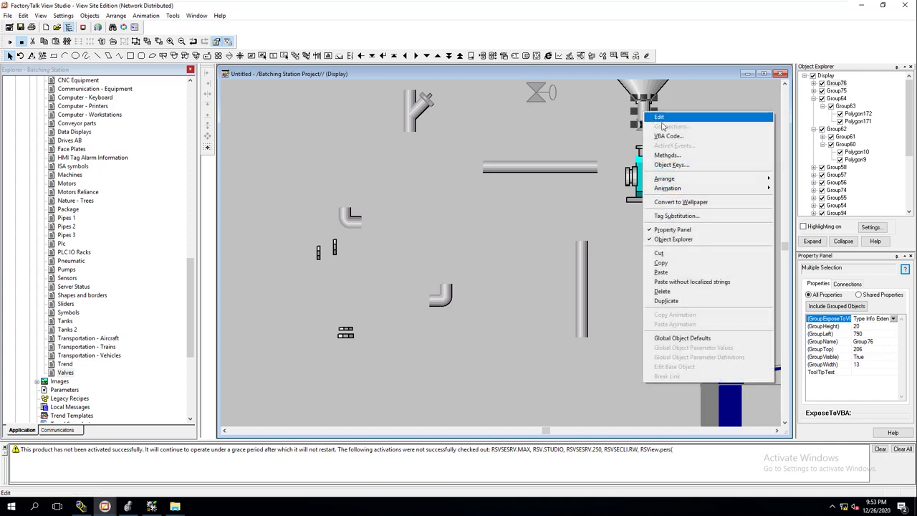
pyautogui.moveTo(745, 179)
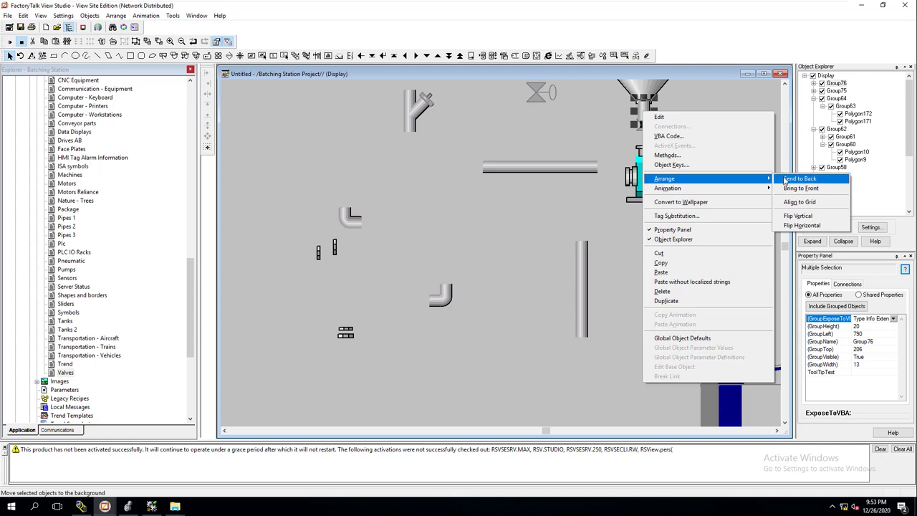
pyautogui.click(785, 179)
pyautogui.click(693, 135)
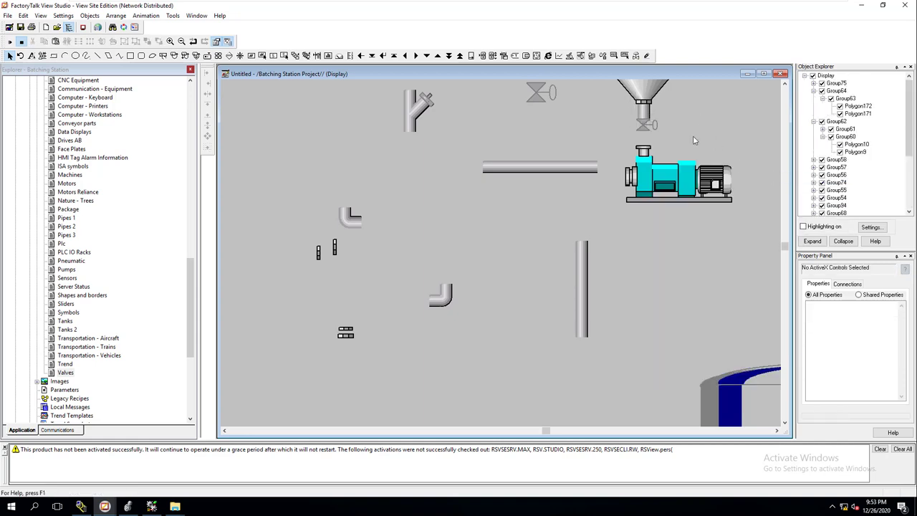
pyautogui.click(645, 127)
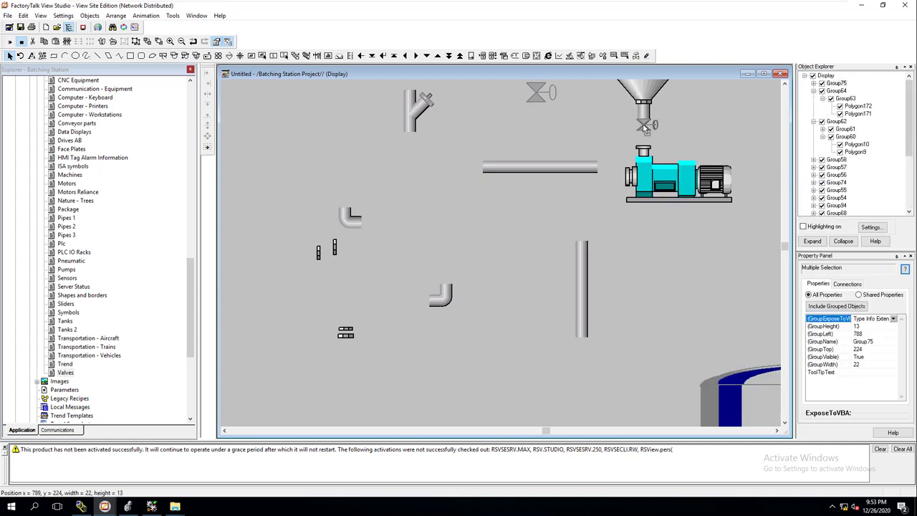
pyautogui.click(702, 132)
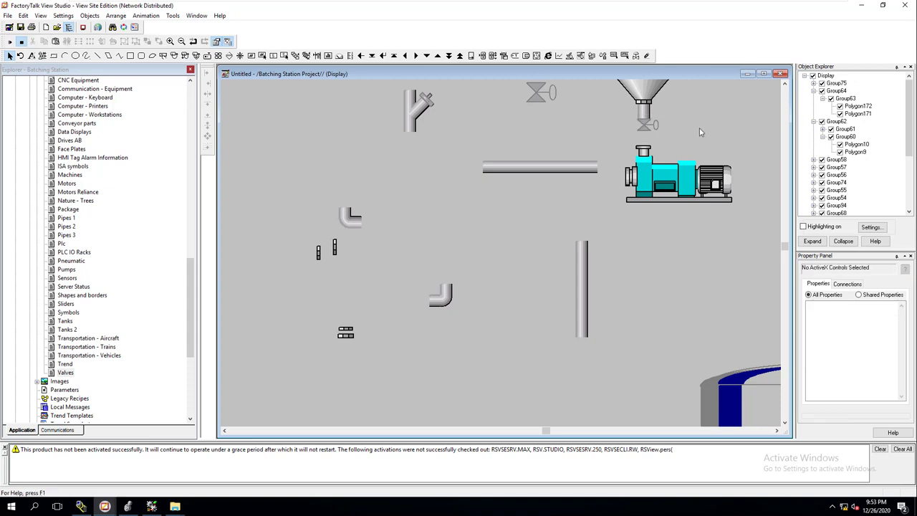
# Duplicate the short pipe under the left upper tank, place the copy between valve and pump at about X 790, Y 235, and left-align both pipes
pyautogui.click(644, 116)
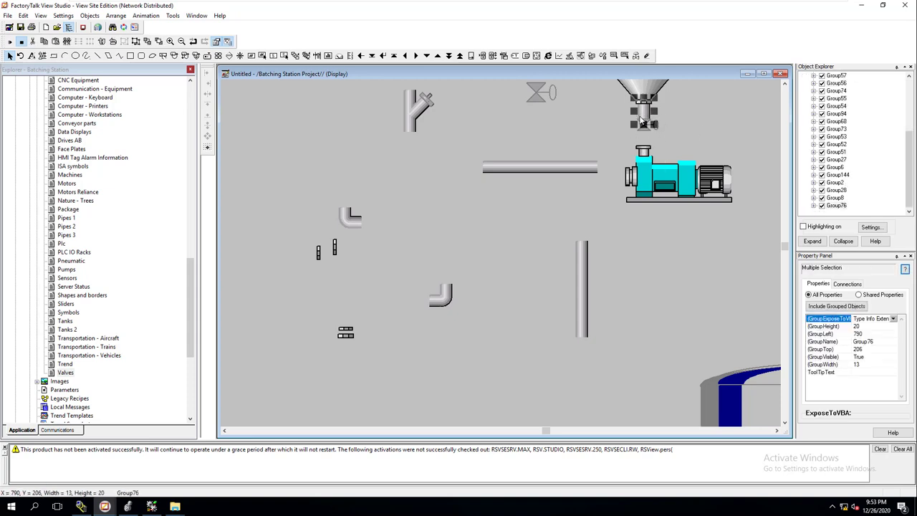
pyautogui.hotkey('ctrl', 'd')
pyautogui.moveTo(645, 128); pyautogui.dragTo(648, 145)
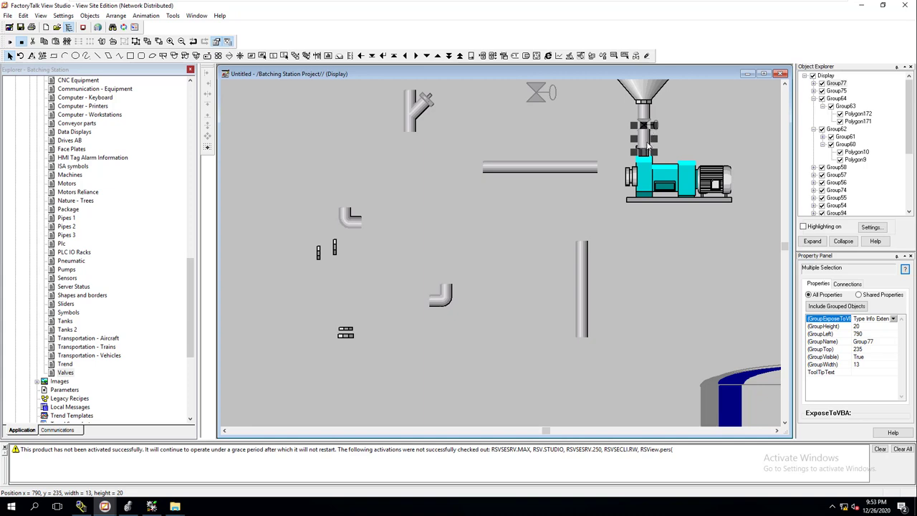
pyautogui.keyDown('shift'); pyautogui.click(647, 115); pyautogui.keyUp('shift')
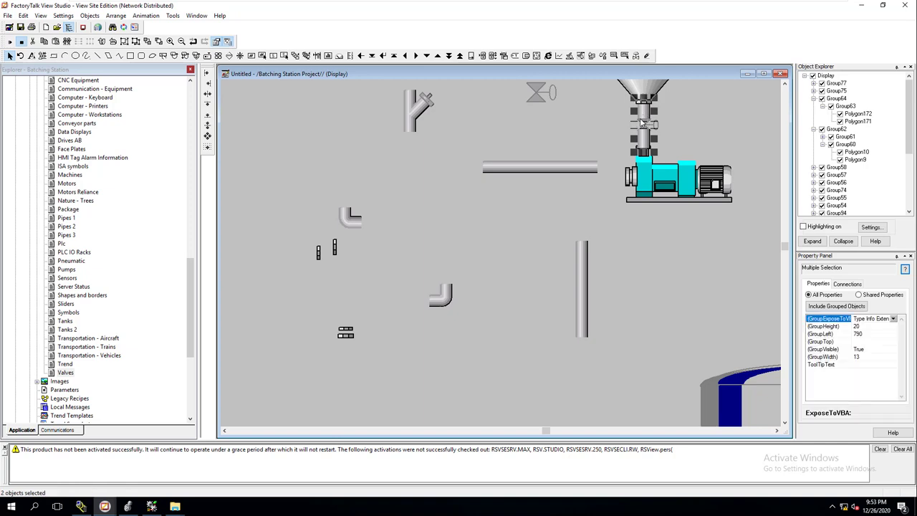
pyautogui.click(206, 76)
pyautogui.moveTo(644, 115); pyautogui.dragTo(642, 141)
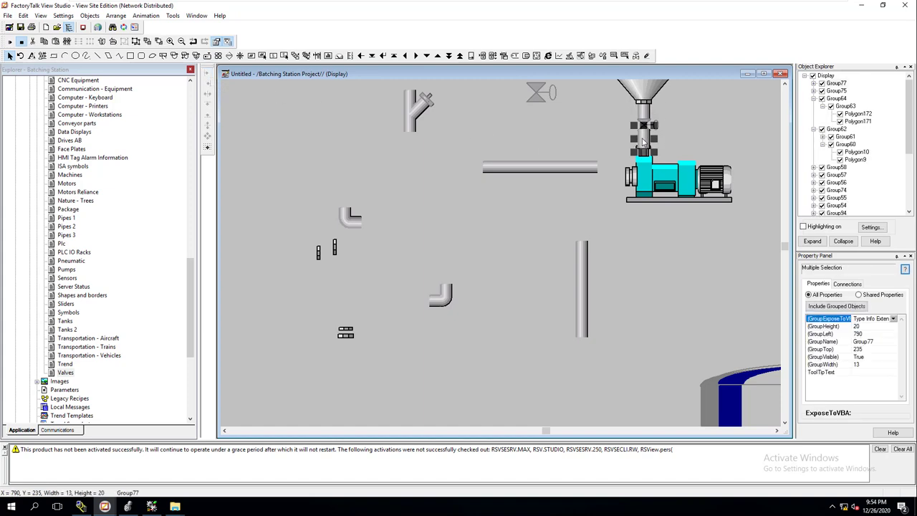
# Send the lower short pipe between the small valve and the left upper pump to the back
pyautogui.rightClick(643, 141)
pyautogui.moveTo(663, 208)
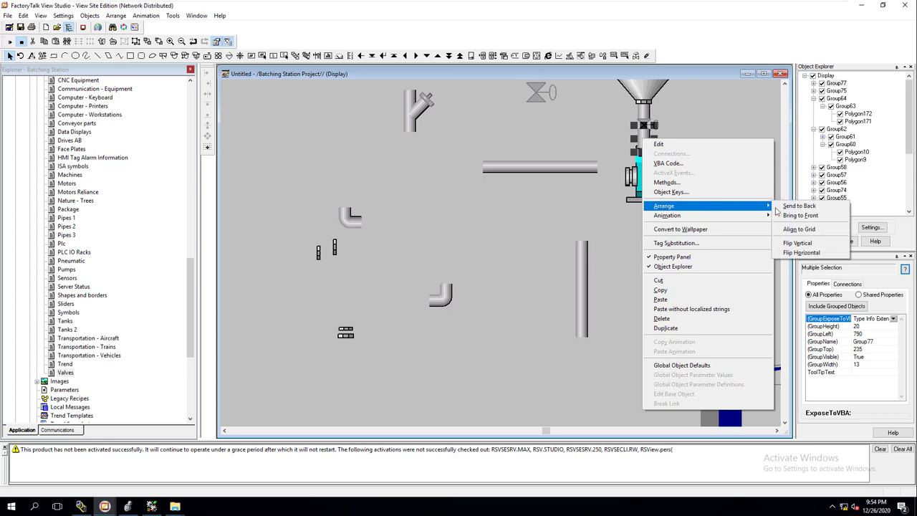
pyautogui.click(788, 206)
pyautogui.click(649, 233)
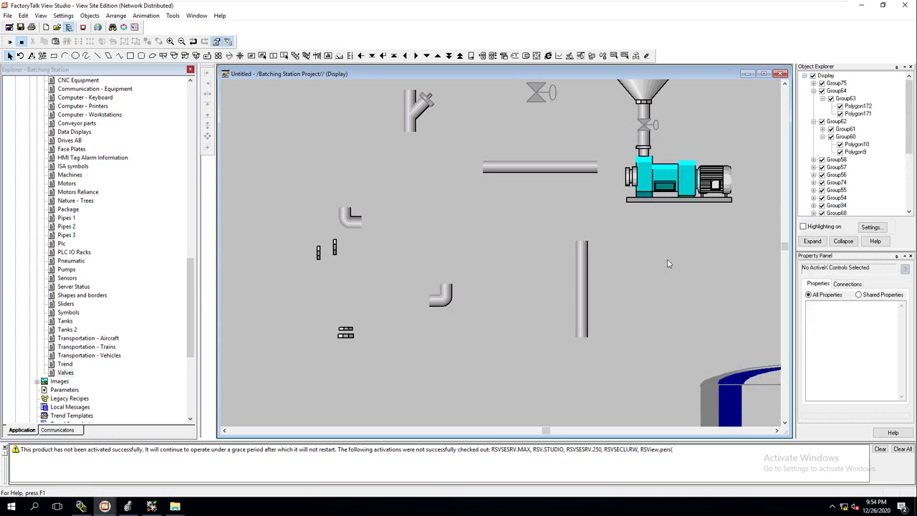
# Enlarge the small side-actuator valve under the left upper tank to about 28 by 19, at about X 786, Y 221
pyautogui.click(182, 42)
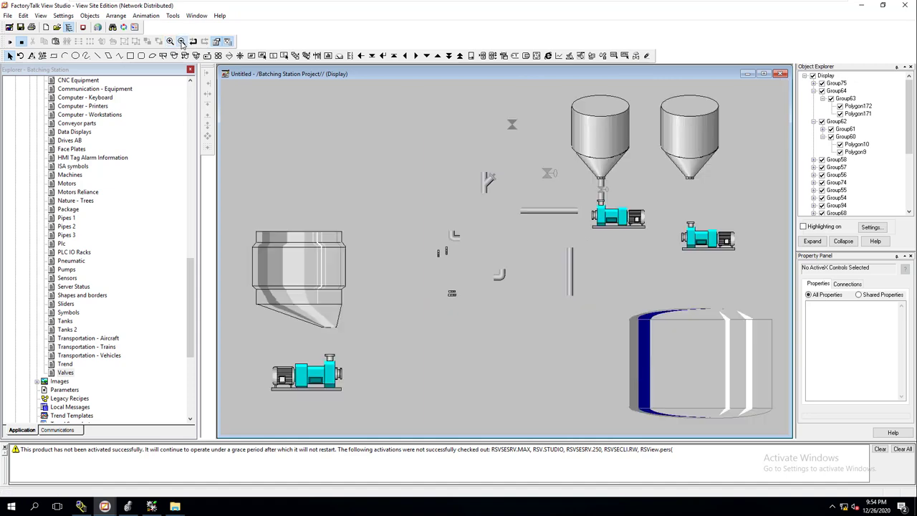
pyautogui.click(603, 190)
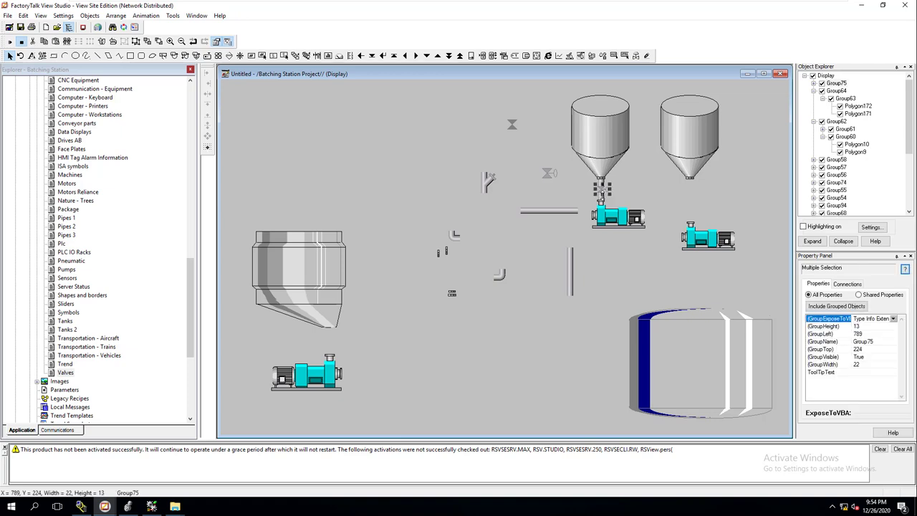
pyautogui.click(170, 40)
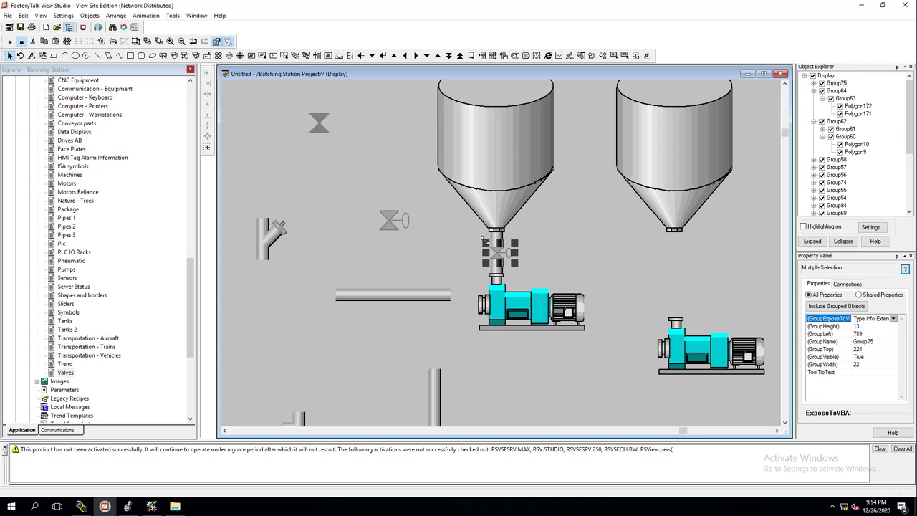
pyautogui.moveTo(482, 238); pyautogui.dragTo(498, 254)
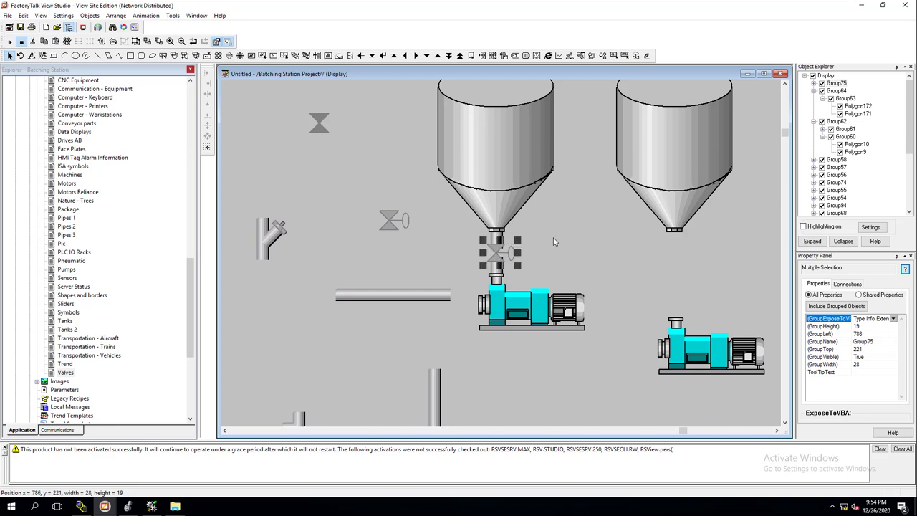
pyautogui.click(560, 242)
# Narrow the lower short pipe above the left upper pump to a width of 12
pyautogui.click(502, 267)
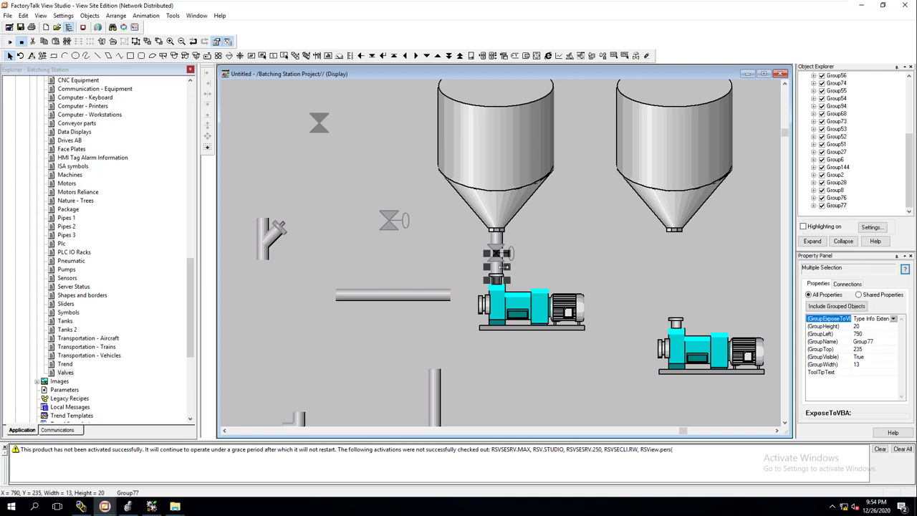
pyautogui.moveTo(504, 267); pyautogui.dragTo(499, 266)
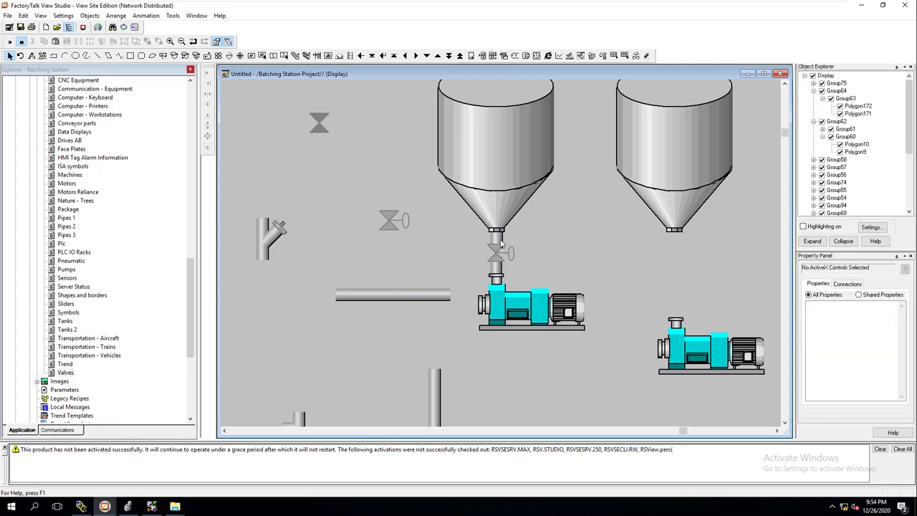
pyautogui.click(496, 267)
# Shift the side-actuator valve between the left upper tank and its pump to X 787, Y 221
pyautogui.click(497, 254)
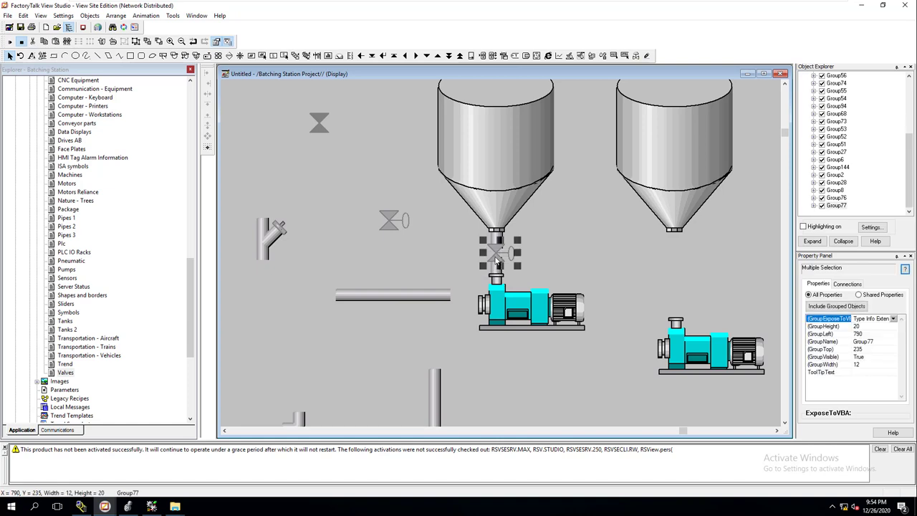
pyautogui.moveTo(496, 254); pyautogui.dragTo(500, 255)
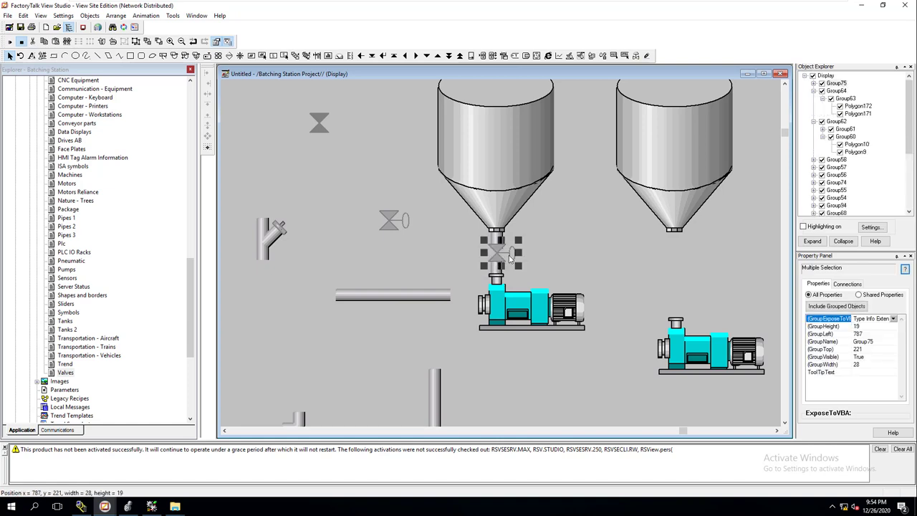
pyautogui.click(536, 257)
# Try nudging the lower short pipe above the left upper pump to X 789, Y 235
pyautogui.click(496, 268)
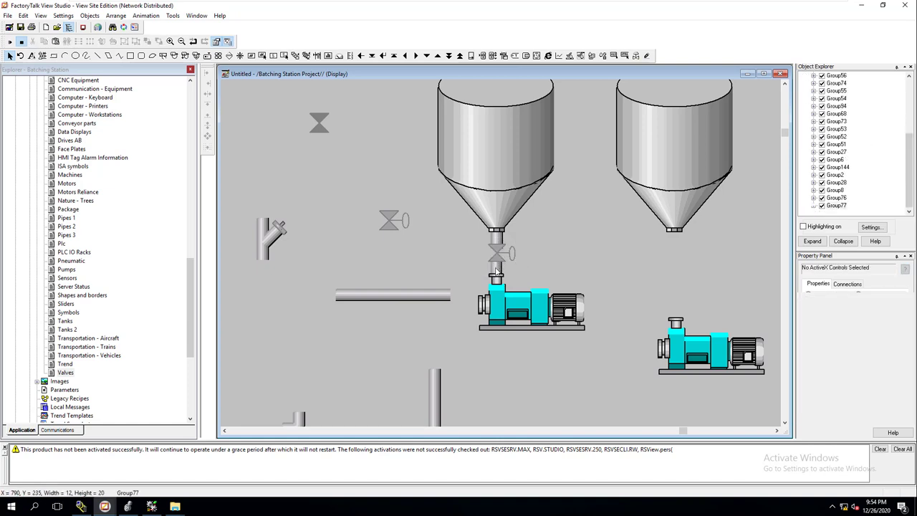
pyautogui.moveTo(496, 271); pyautogui.dragTo(498, 271)
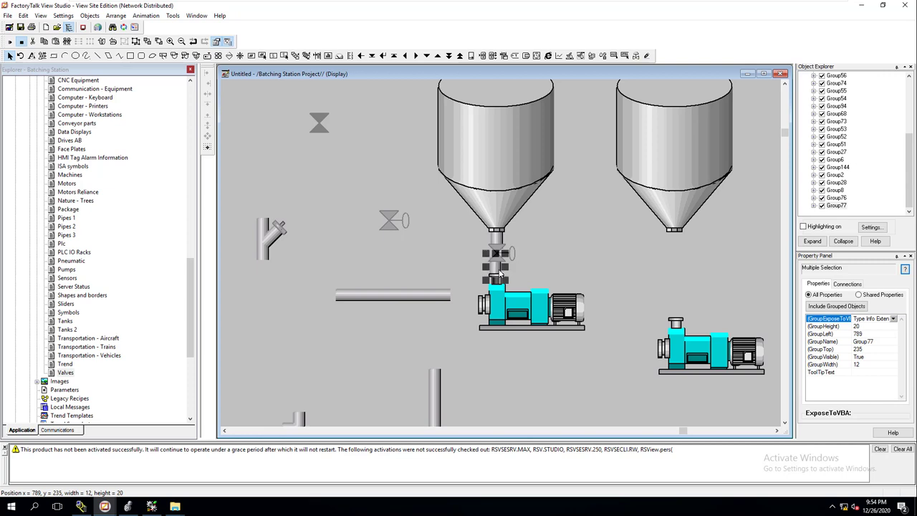
pyautogui.click(514, 275)
pyautogui.click(499, 272)
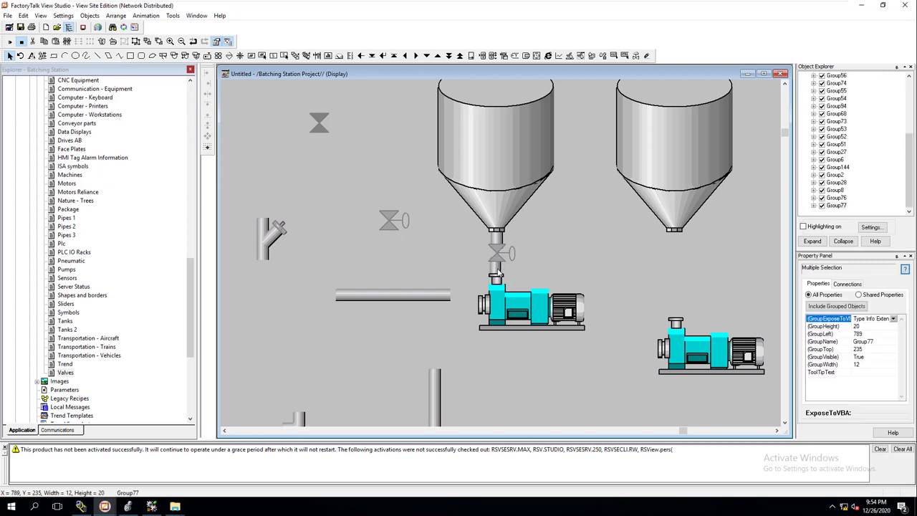
pyautogui.click(528, 271)
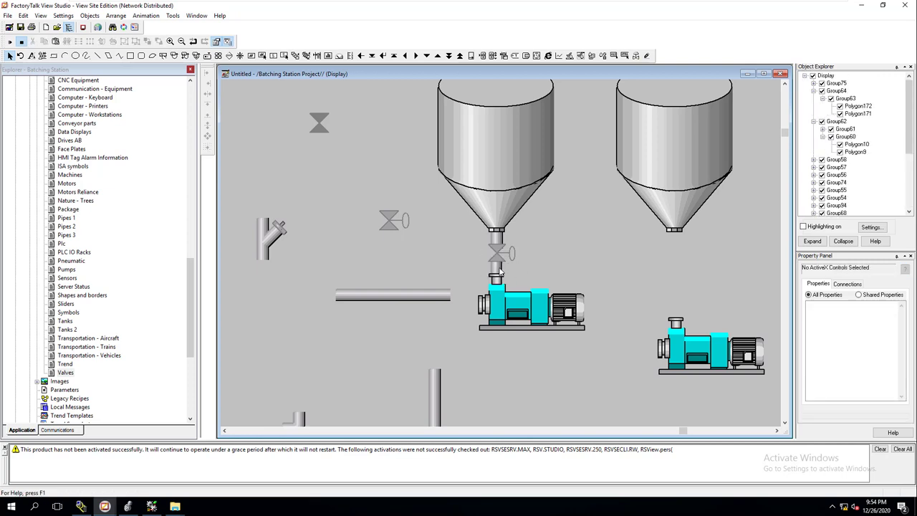
# Replace the upper short pipe under the left upper tank with a copy of the 12-wide lower pipe at about X 790, Y 204
pyautogui.click(500, 273)
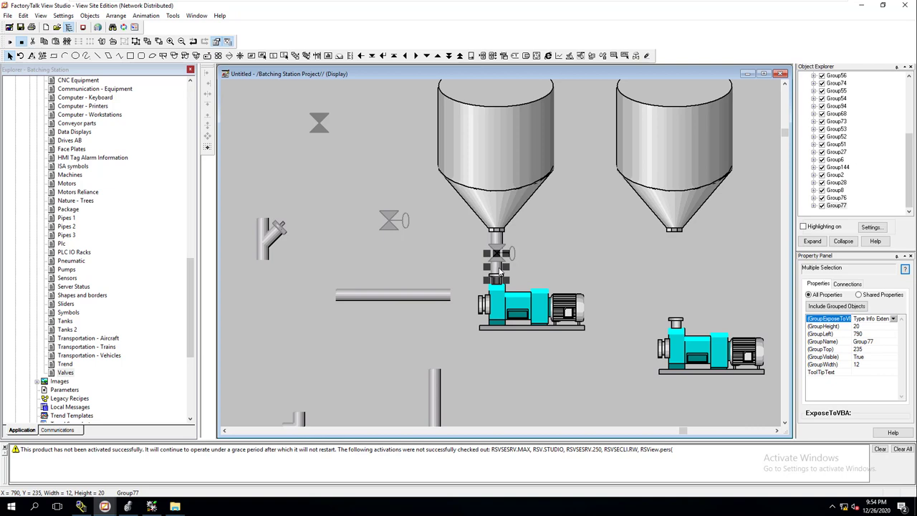
pyautogui.click(500, 242)
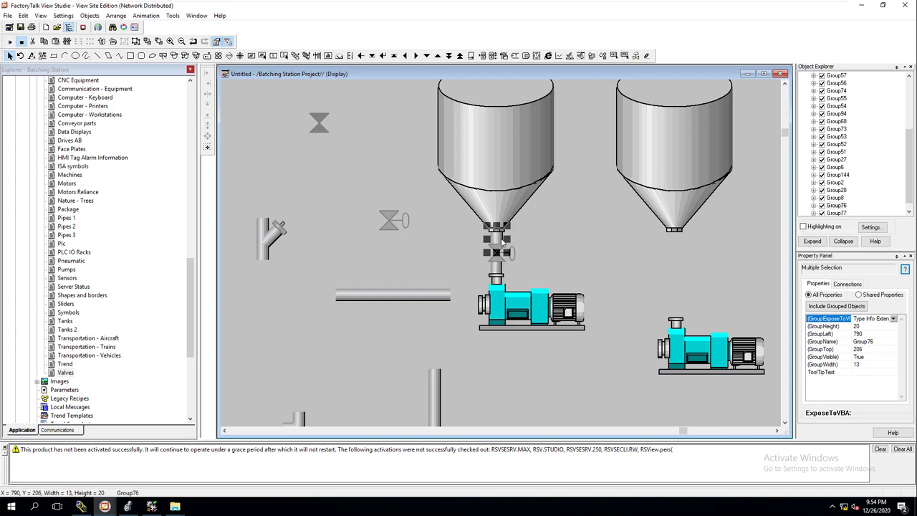
pyautogui.press('Delete')
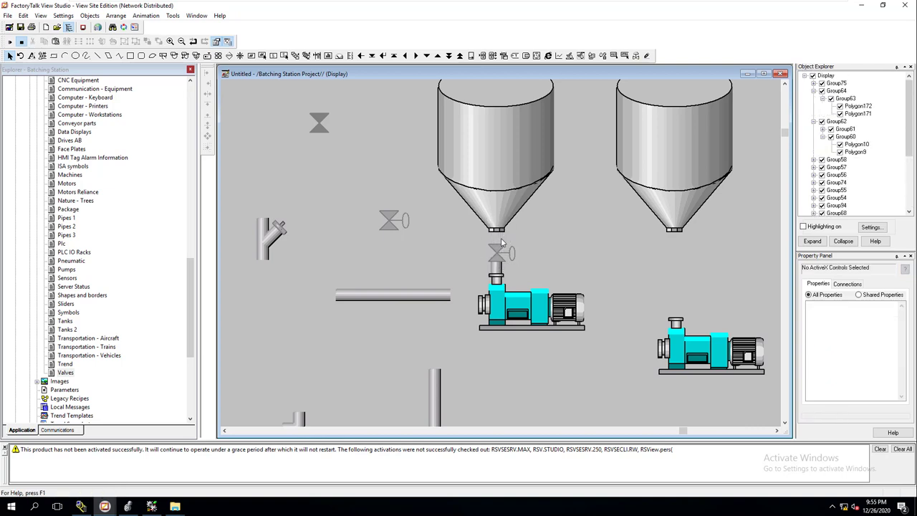
pyautogui.hotkey('ctrl', 'v')
pyautogui.moveTo(498, 247); pyautogui.dragTo(500, 243)
# Send the new upper short pipe behind the left upper tank's coupling and the valve
pyautogui.rightClick(496, 239)
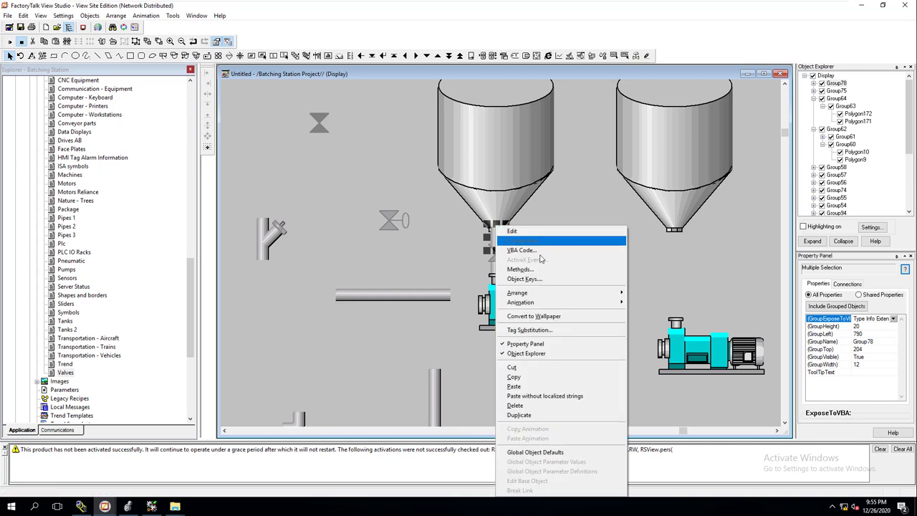
pyautogui.moveTo(548, 295)
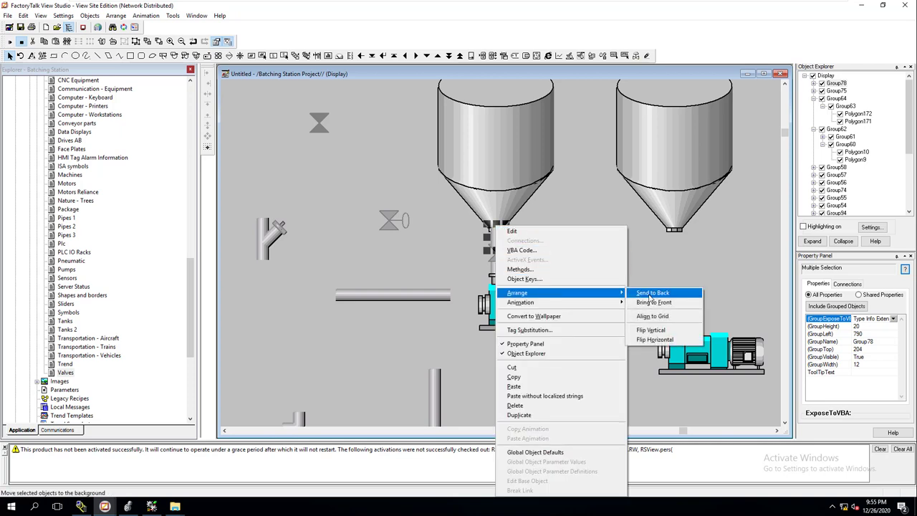
pyautogui.click(650, 294)
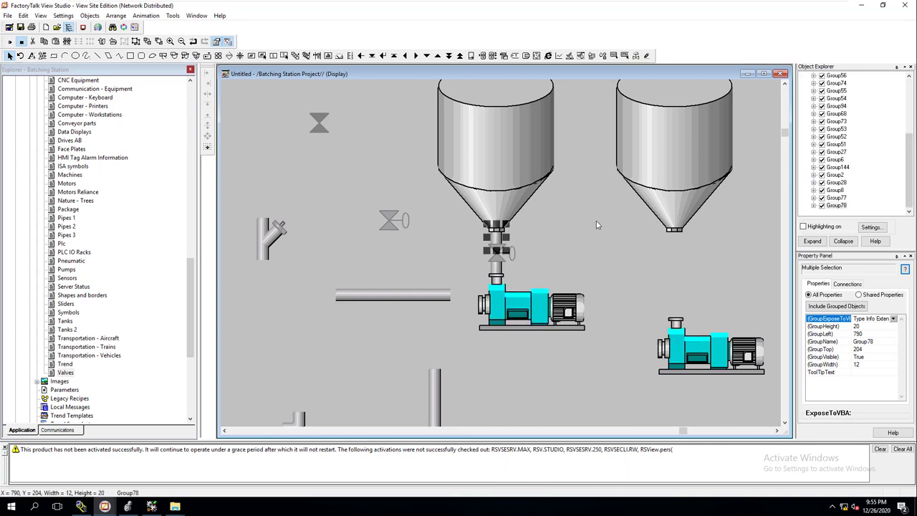
# Nudge the side-actuator valve on the left upper tank's outlet pipe to about X 786, Y 220
pyautogui.click(500, 255)
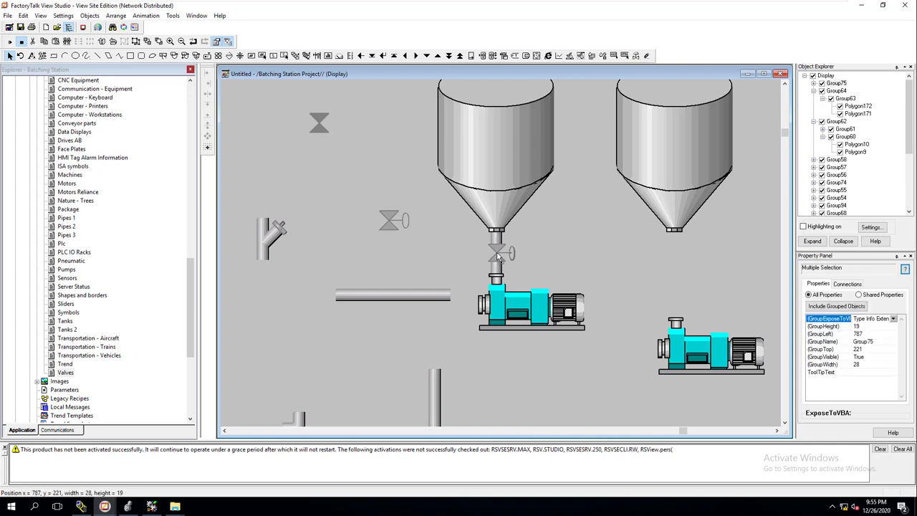
pyautogui.moveTo(497, 253); pyautogui.dragTo(498, 253)
pyautogui.moveTo(498, 252); pyautogui.dragTo(498, 252)
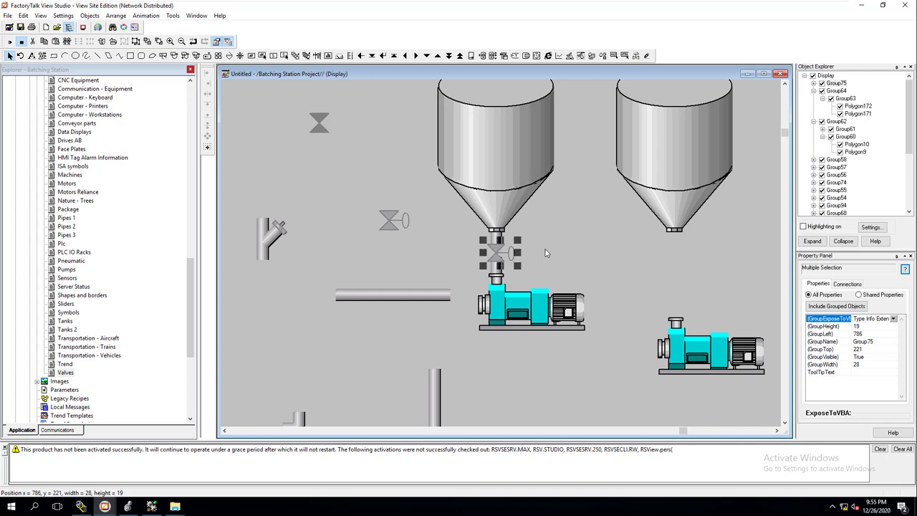
pyautogui.click(527, 256)
pyautogui.click(499, 253)
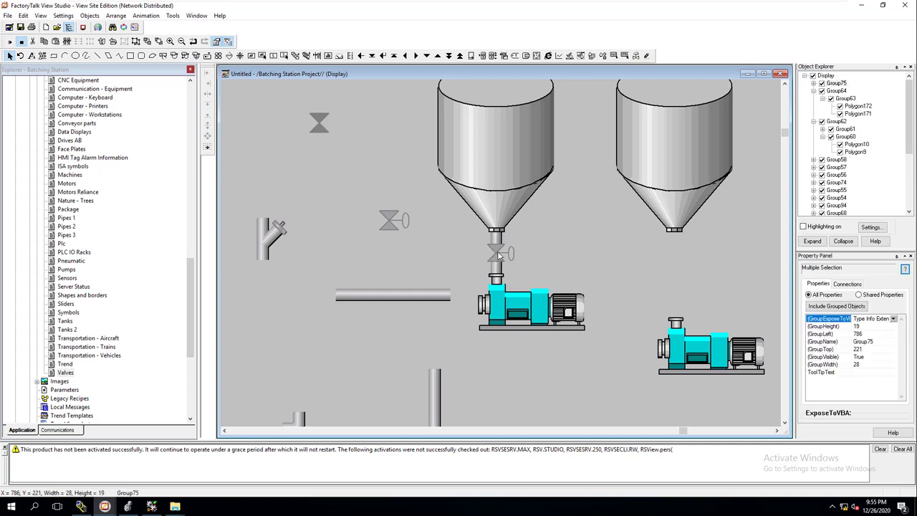
pyautogui.moveTo(498, 253); pyautogui.dragTo(499, 254)
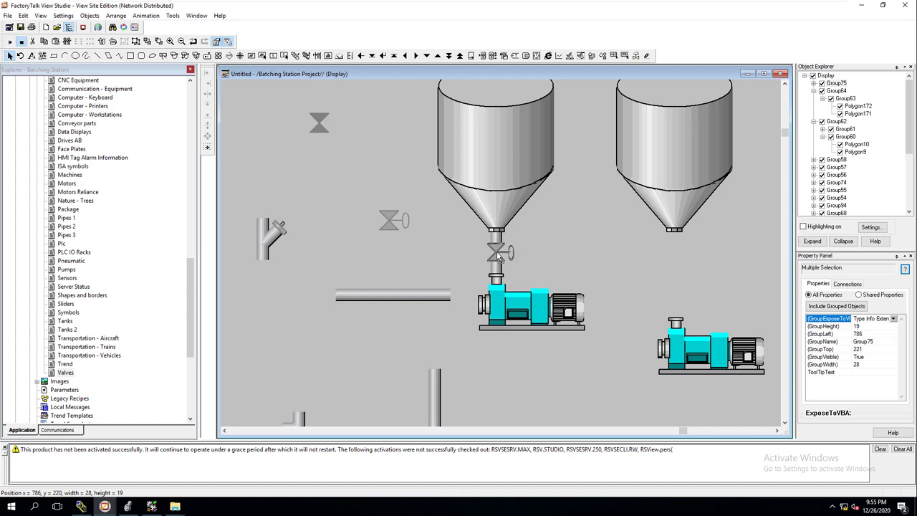
pyautogui.click(553, 262)
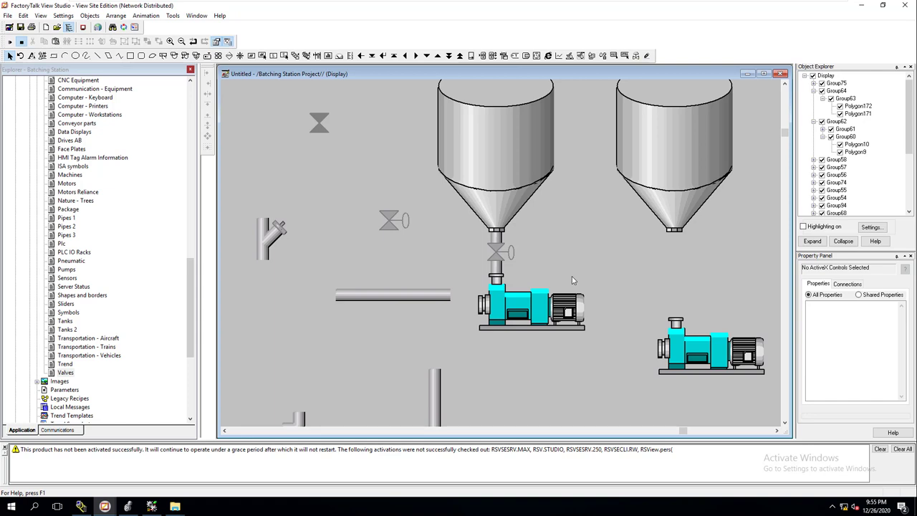
# Move the outlet pipe's side-actuator valve aside to about X 729, Y 216, and put a copy of the plain valve there at about X 785, Y 219
pyautogui.click(501, 261)
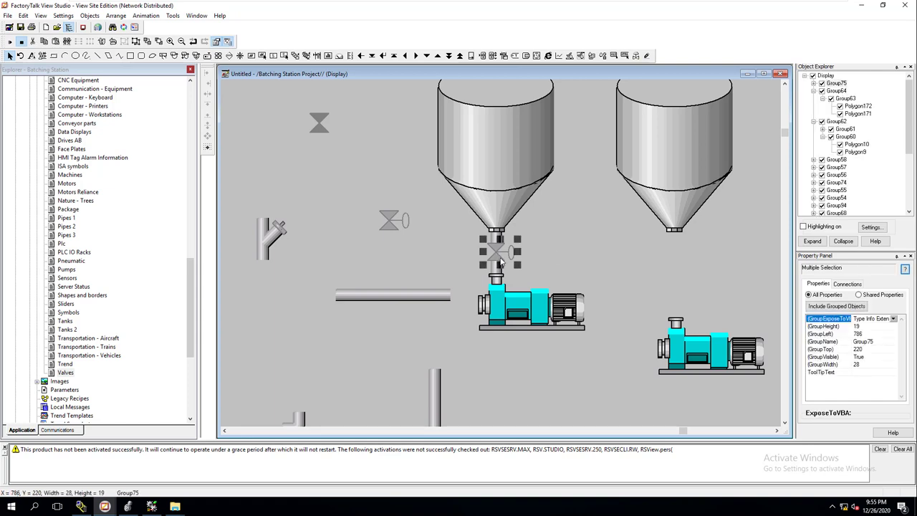
pyautogui.moveTo(501, 261); pyautogui.dragTo(447, 257)
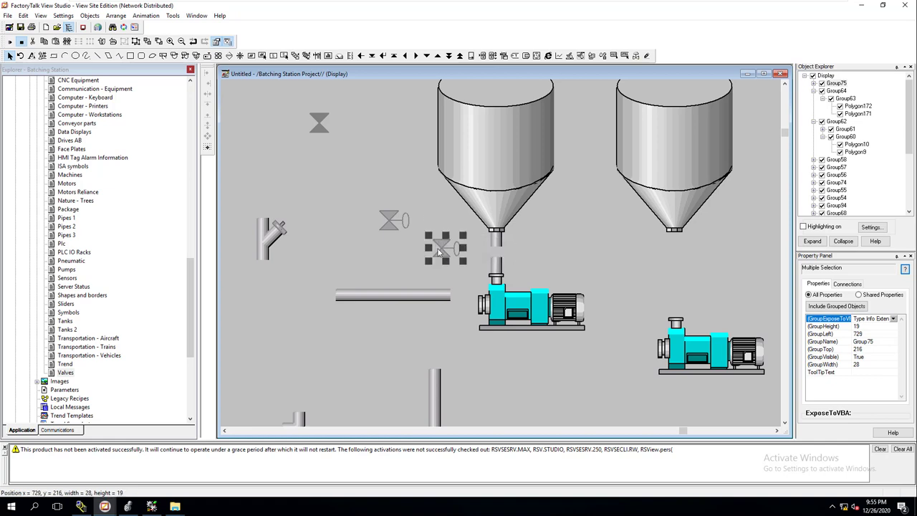
pyautogui.click(324, 131)
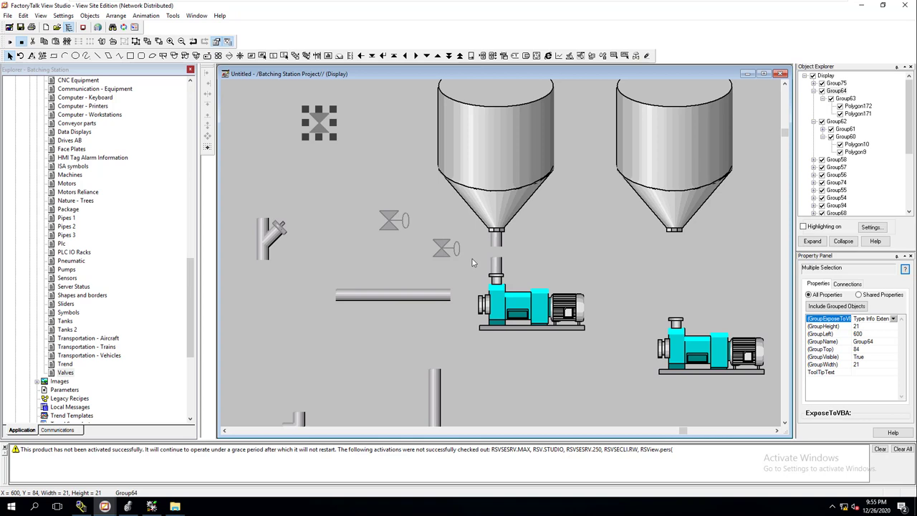
pyautogui.hotkey('ctrl', 'd')
pyautogui.moveTo(337, 145); pyautogui.dragTo(502, 266)
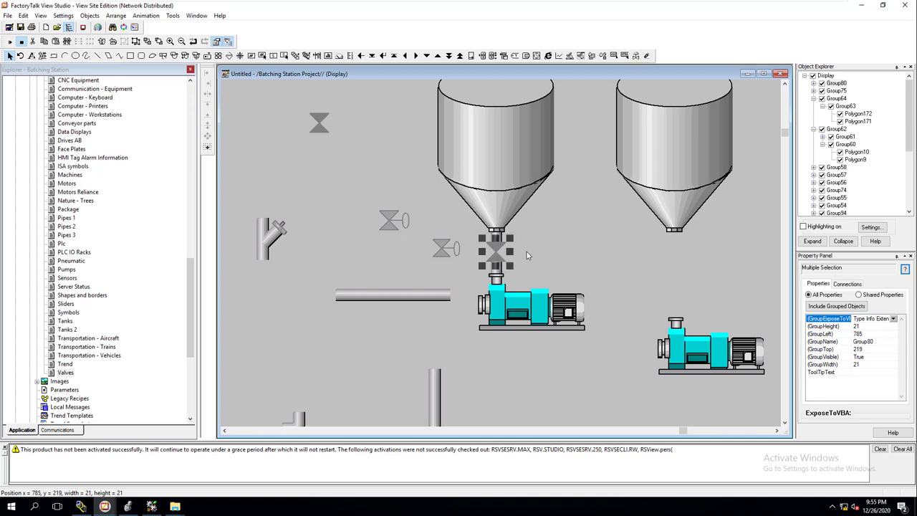
pyautogui.click(549, 261)
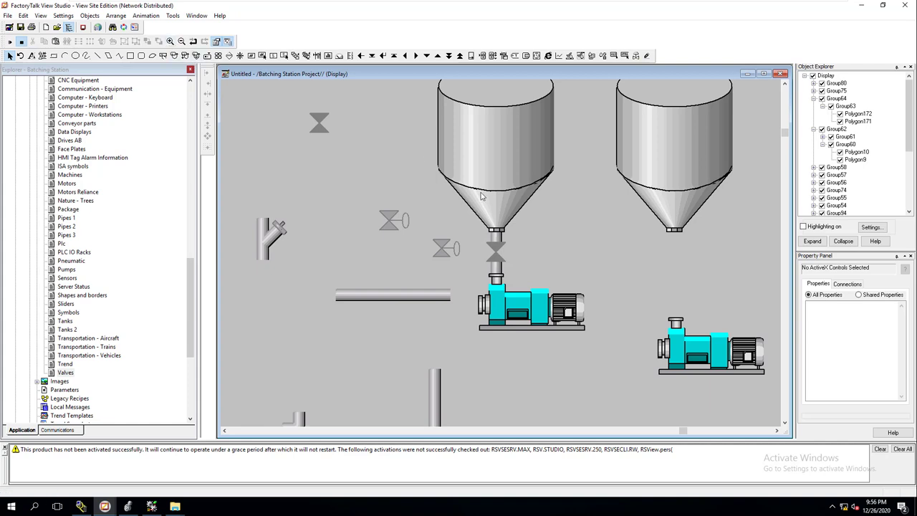
# Examine the placement of the two upper tanks, the slant-bottomed tank, the pumps and the large lower tank across the whole display
pyautogui.click(181, 41)
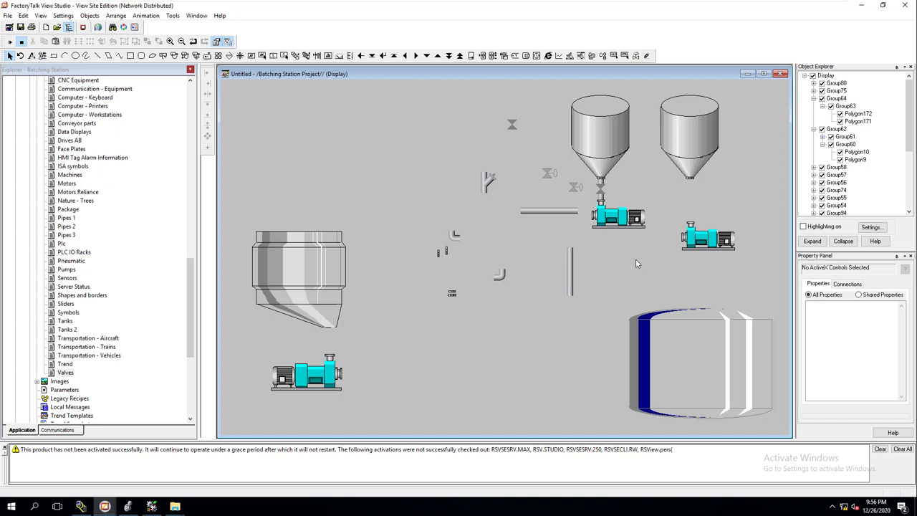
pyautogui.click(606, 124)
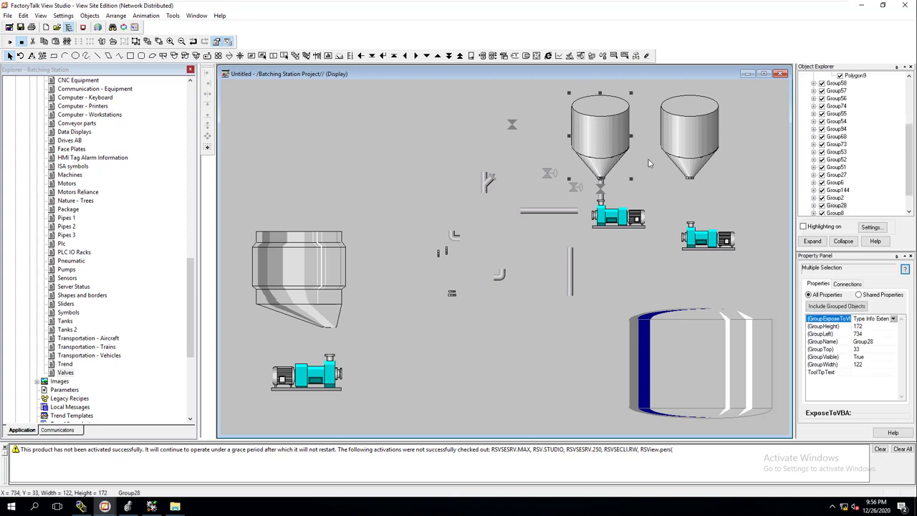
pyautogui.click(687, 149)
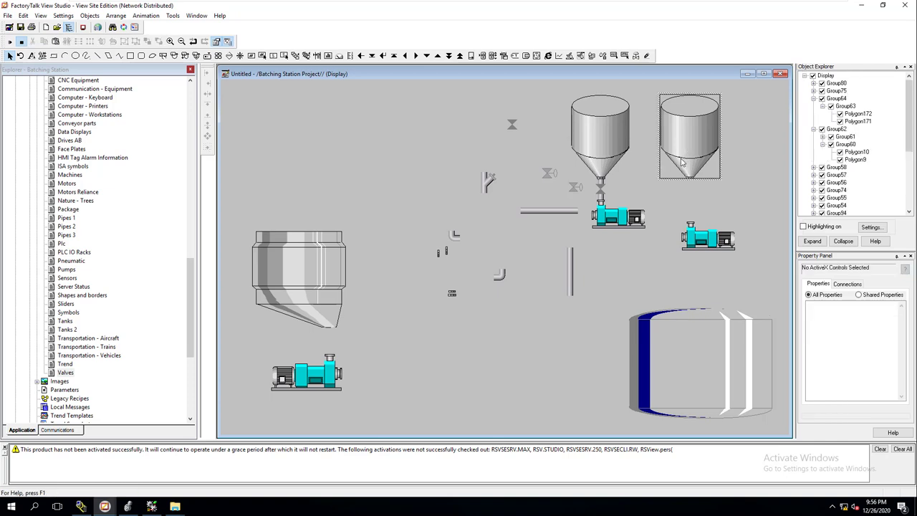
pyautogui.click(686, 207)
pyautogui.click(692, 242)
pyautogui.click(666, 240)
pyautogui.click(317, 267)
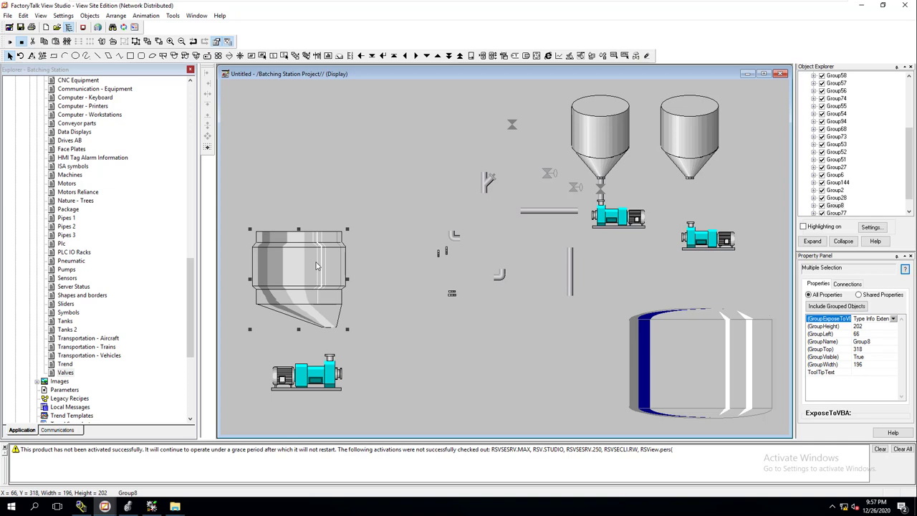
pyautogui.click(297, 371)
pyautogui.click(746, 369)
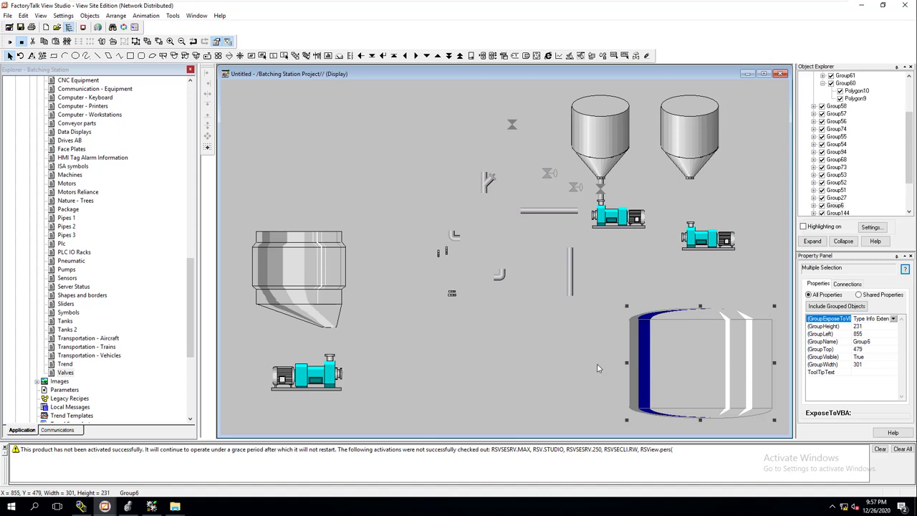